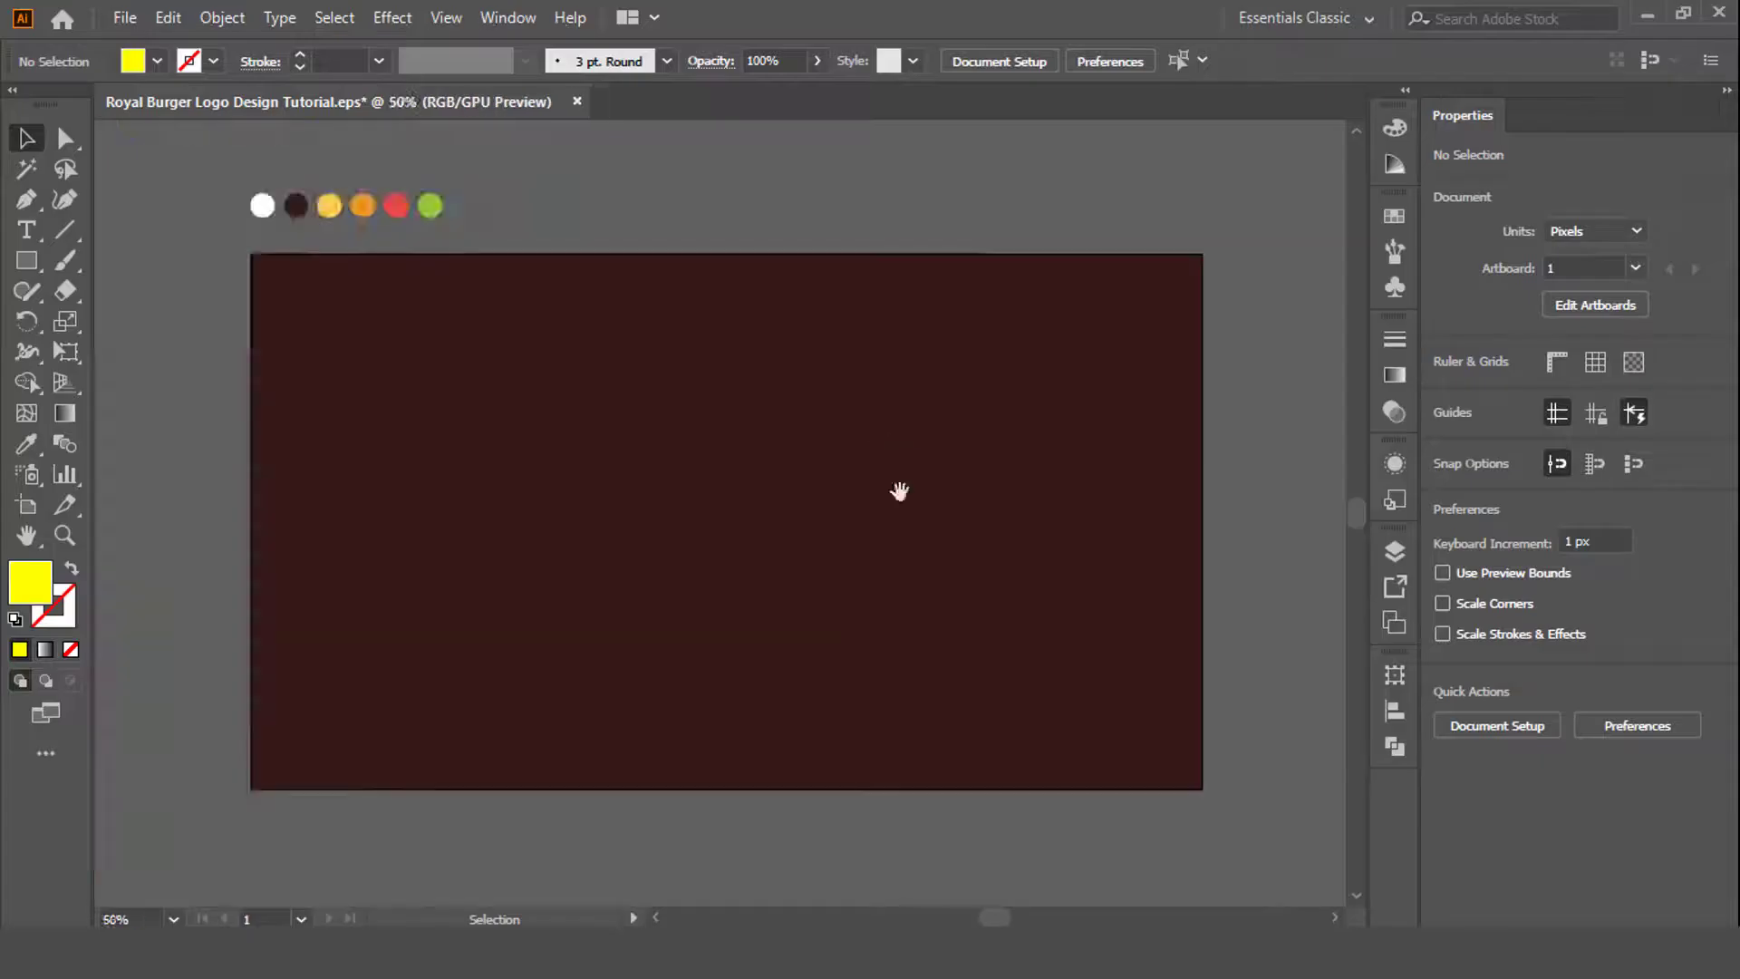
Draw a no-fill, thick white-stroked rectangle and round its top corners into a dome.
key(m)
mouse_move(490, 355)
mouse_down()
mouse_move(905, 498)
mouse_move(939, 544)
mouse_up()
key(v)
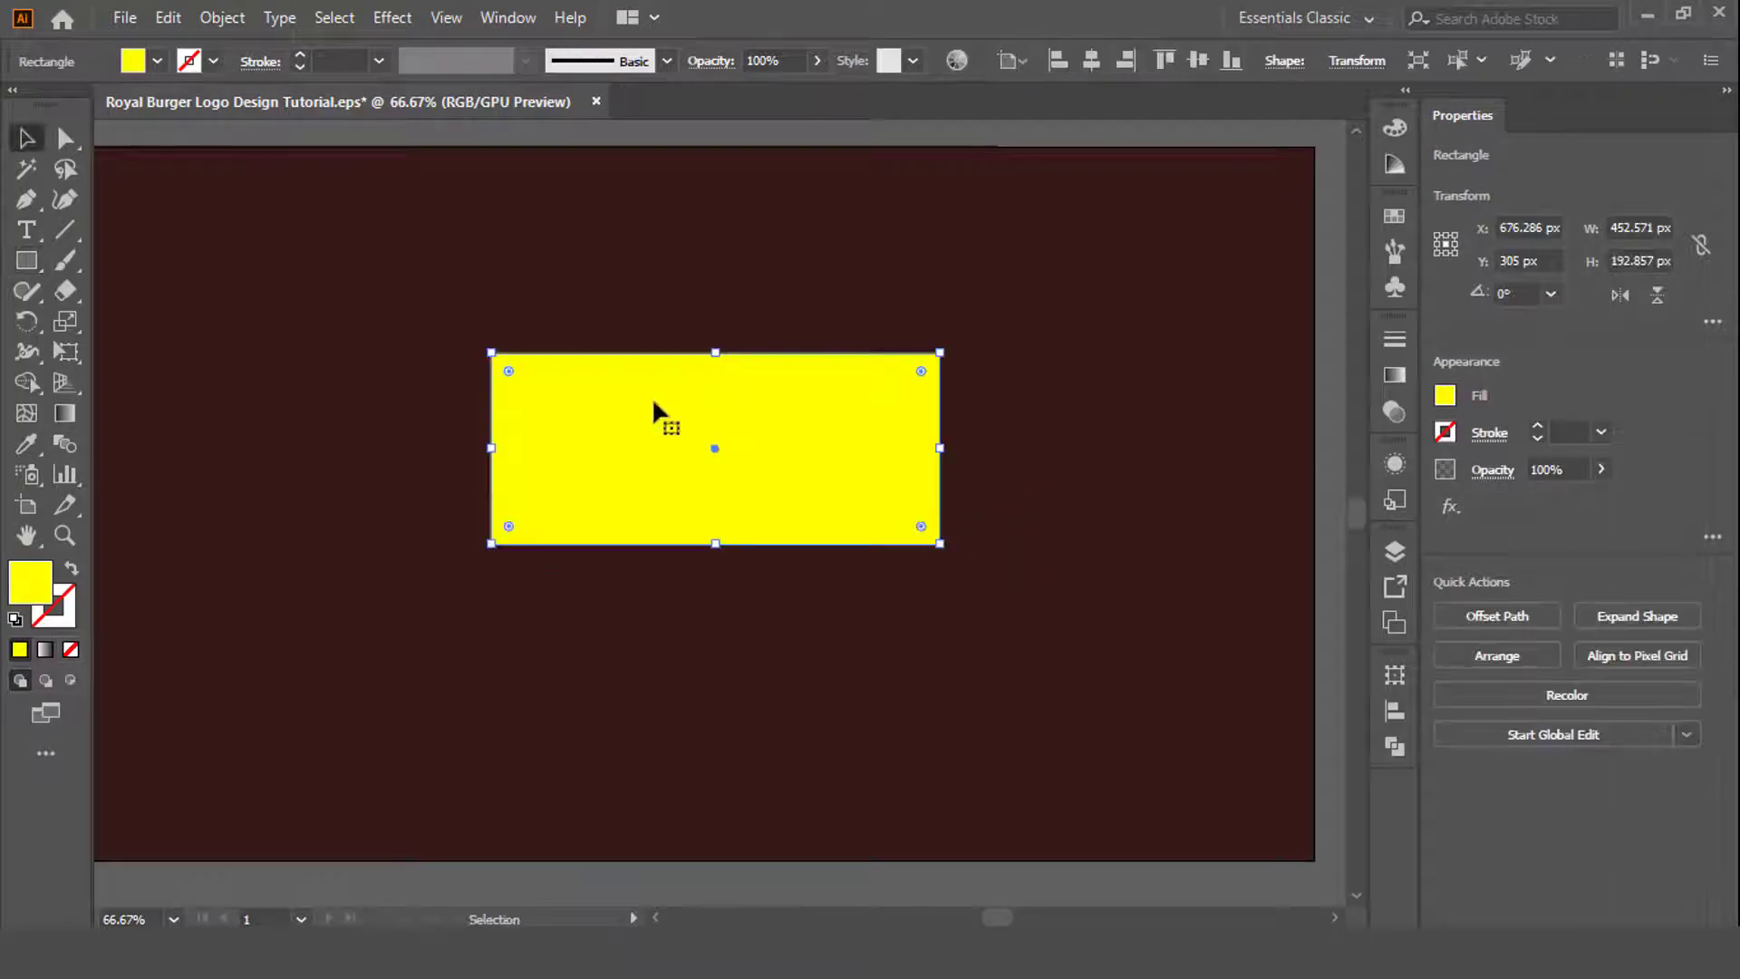
click(156, 60)
click(333, 60)
scroll(352, 61, up, 13)
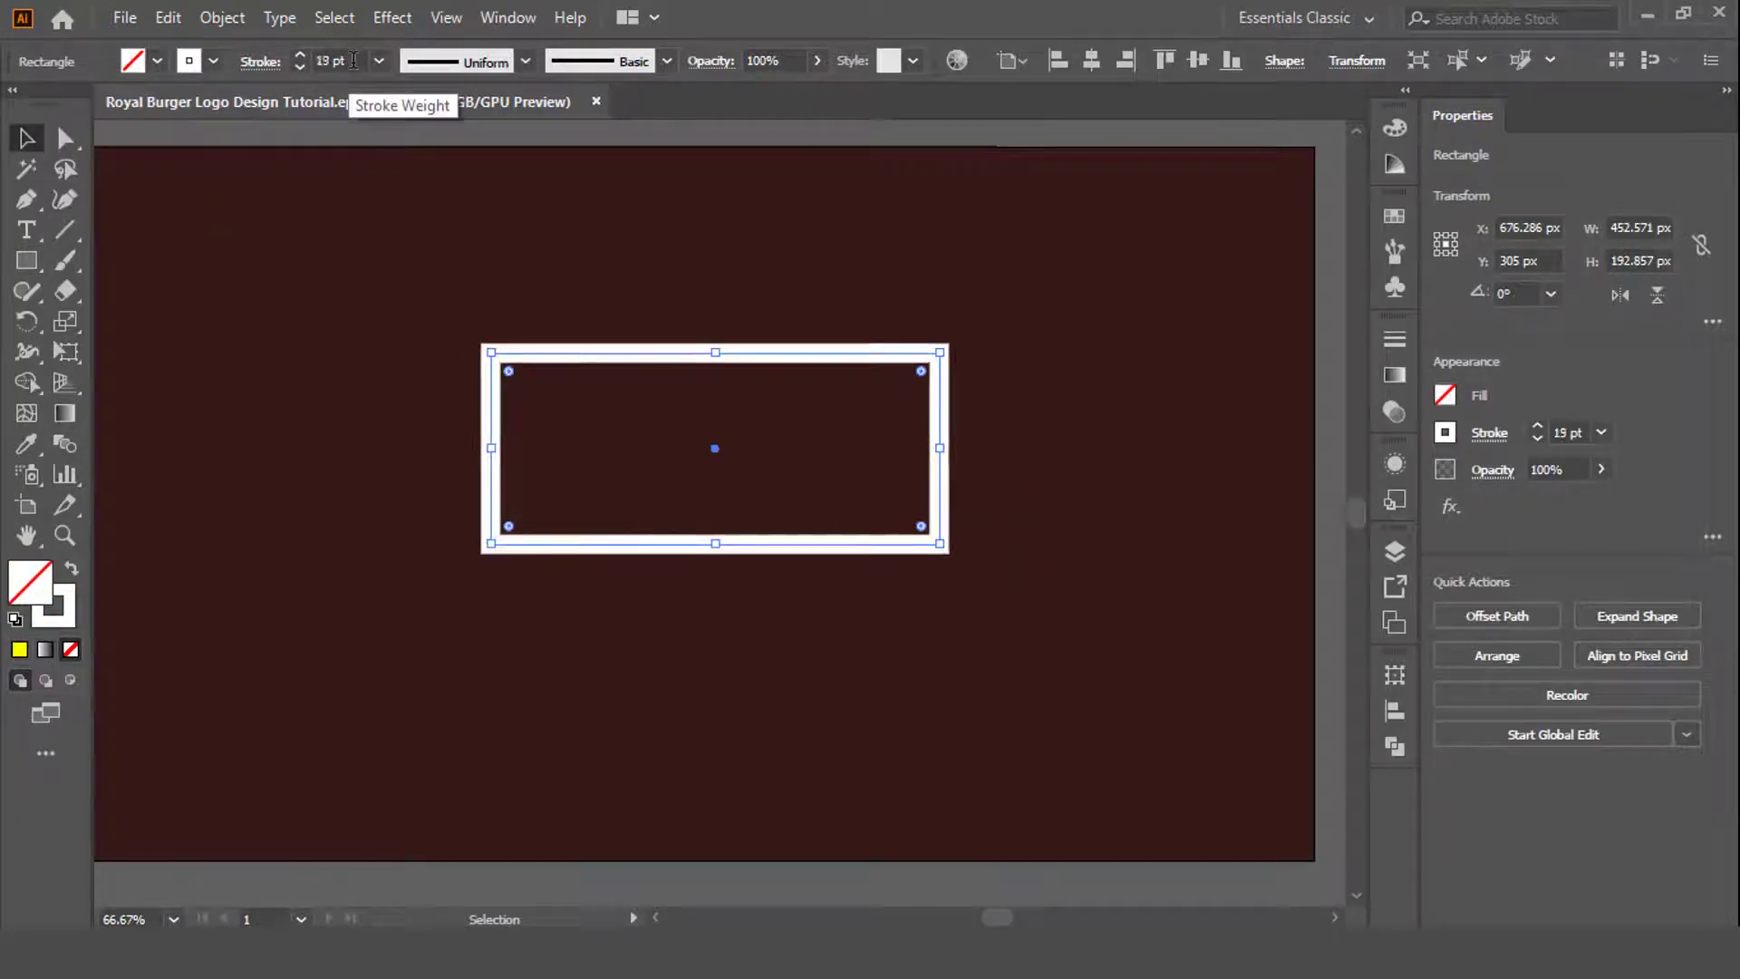
drag(713, 506, 714, 506)
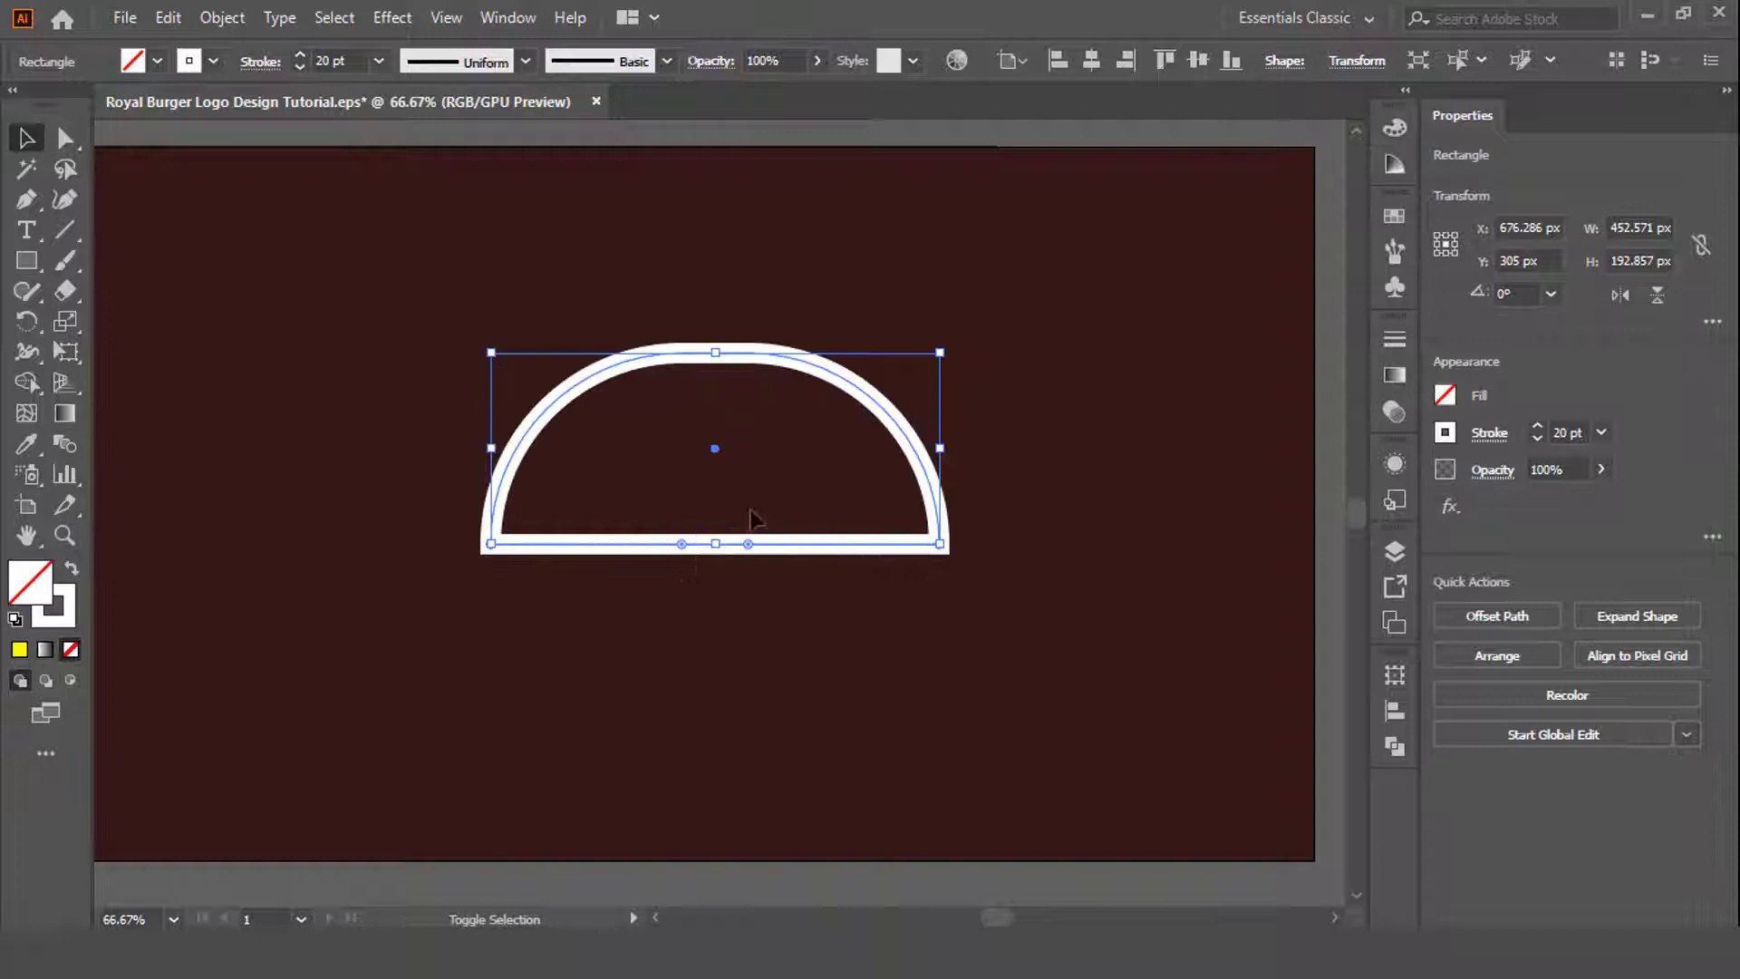
click(835, 557)
key(ctrl+z)
key(ctrl+shift+z)
drag(857, 547, 752, 452)
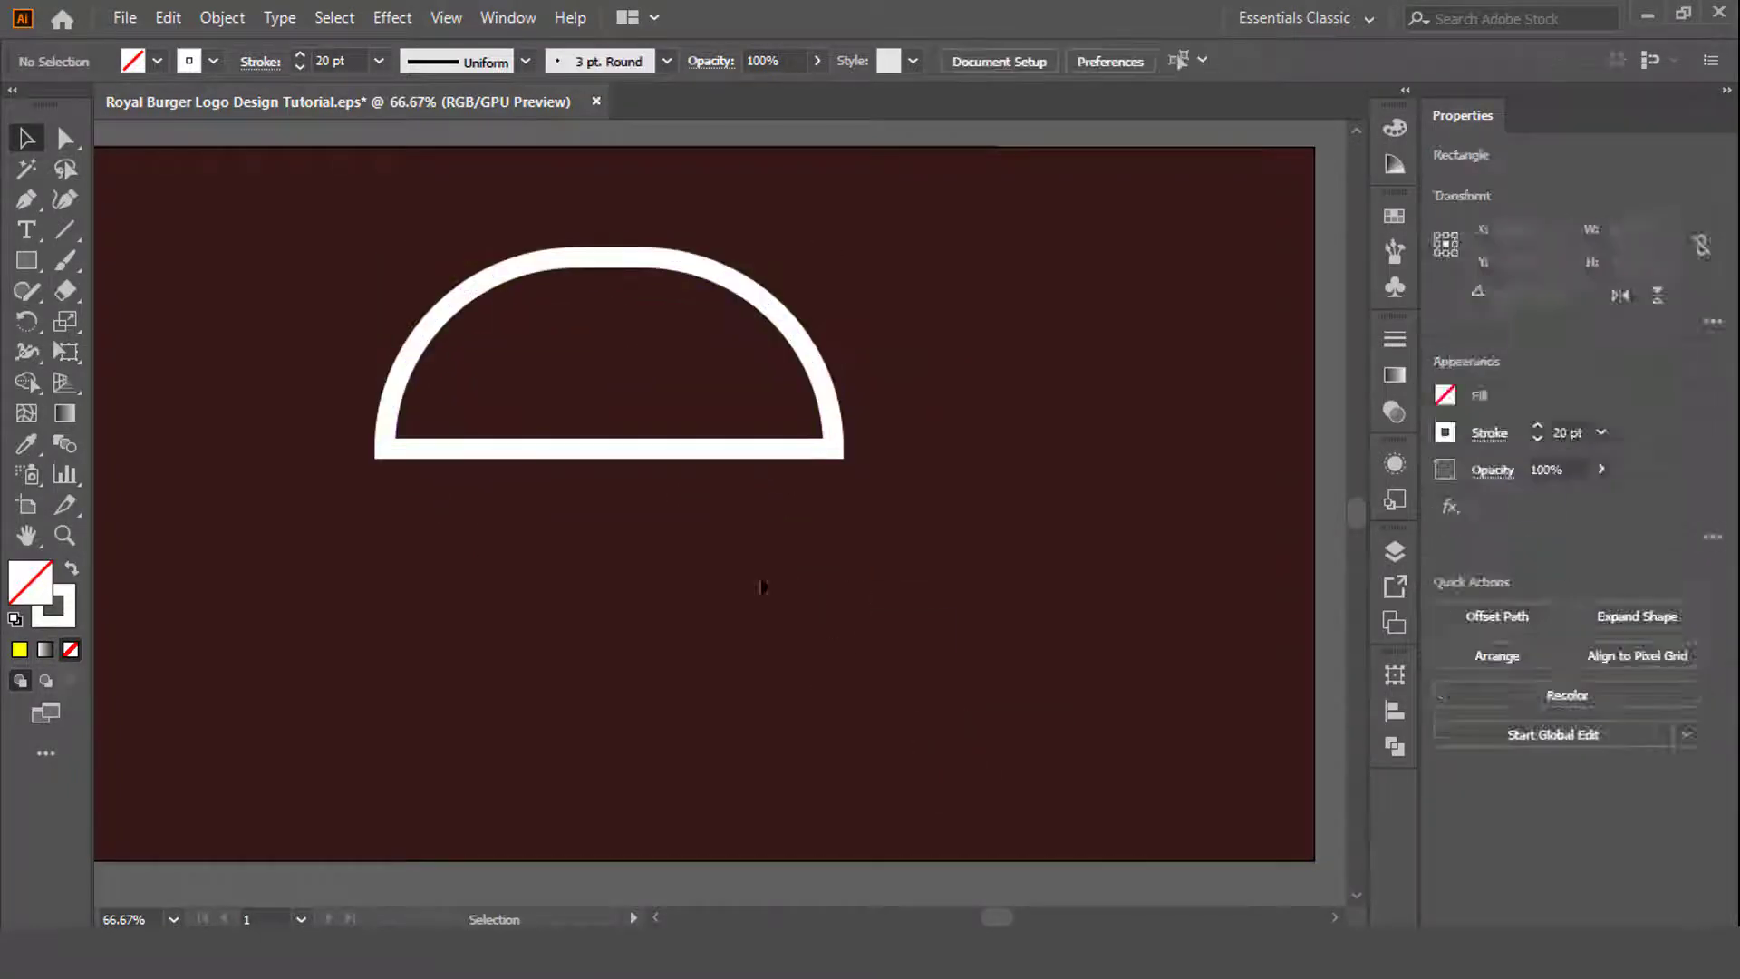
click(761, 584)
Draw a horizontal line beneath the dome and select both shapes.
key(backslash)
drag(385, 257, 470, 538)
drag(841, 554, 840, 554)
key(v)
shift+click(647, 452)
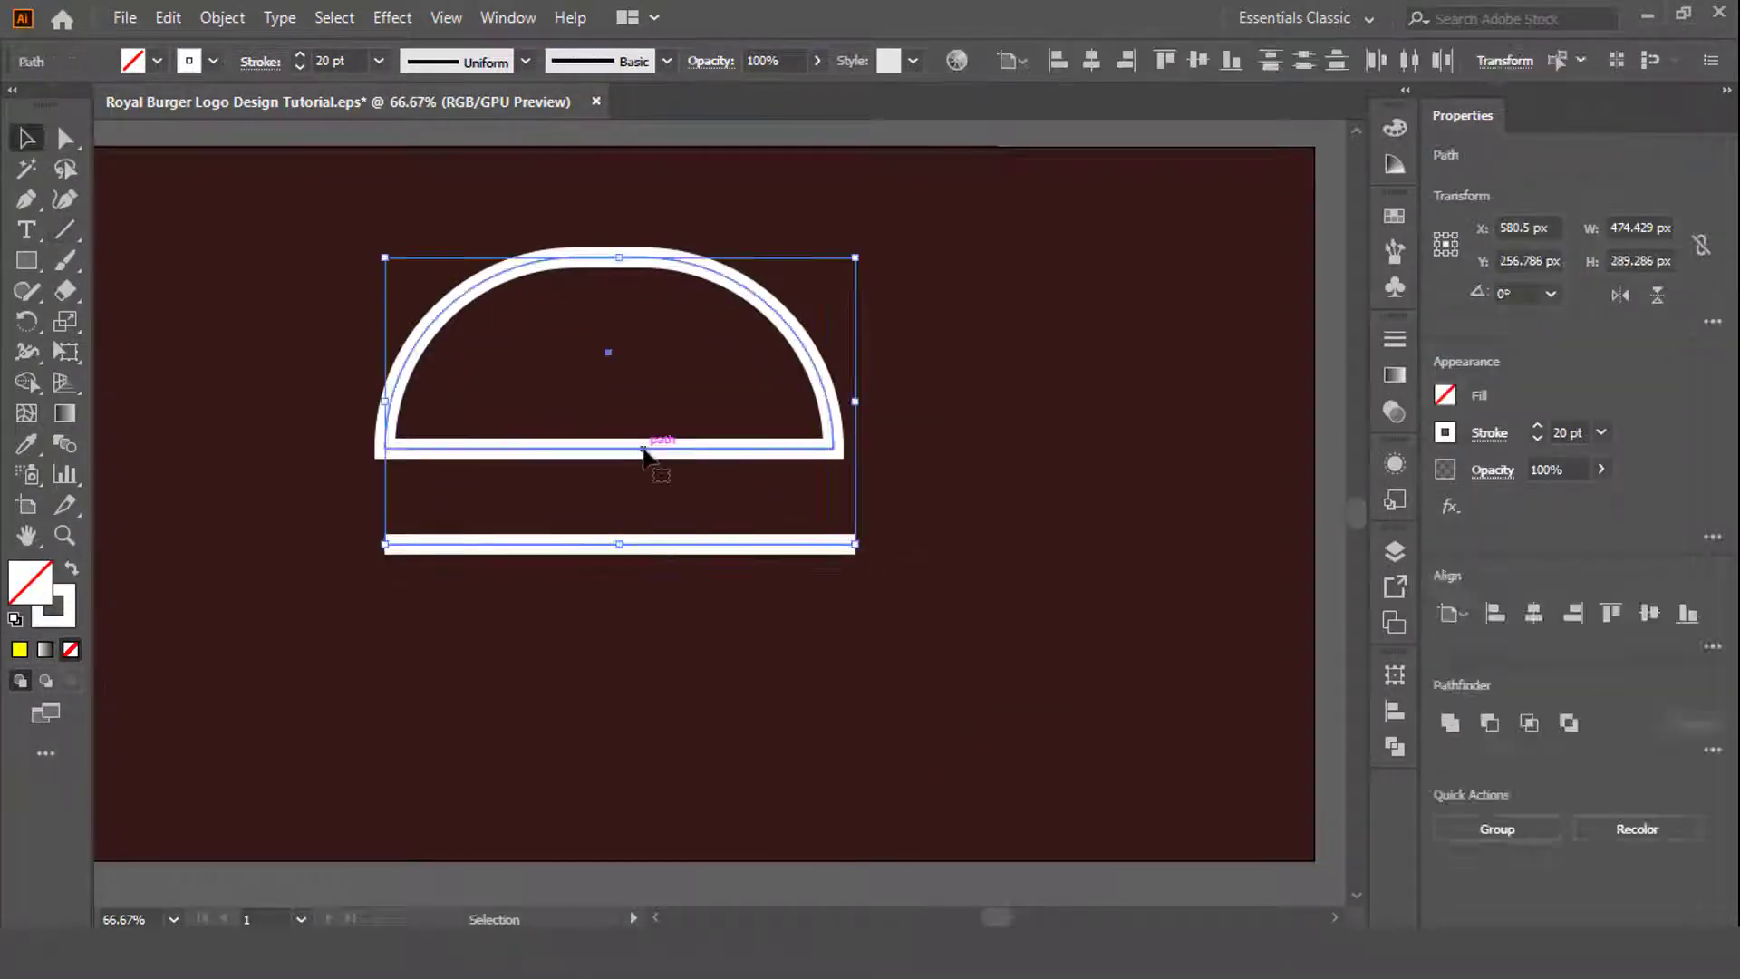
key(ctrl+equal)
key(ctrl+equal)
Apply a Zig Zag distortion to the line under the dome.
key(ctrl+0)
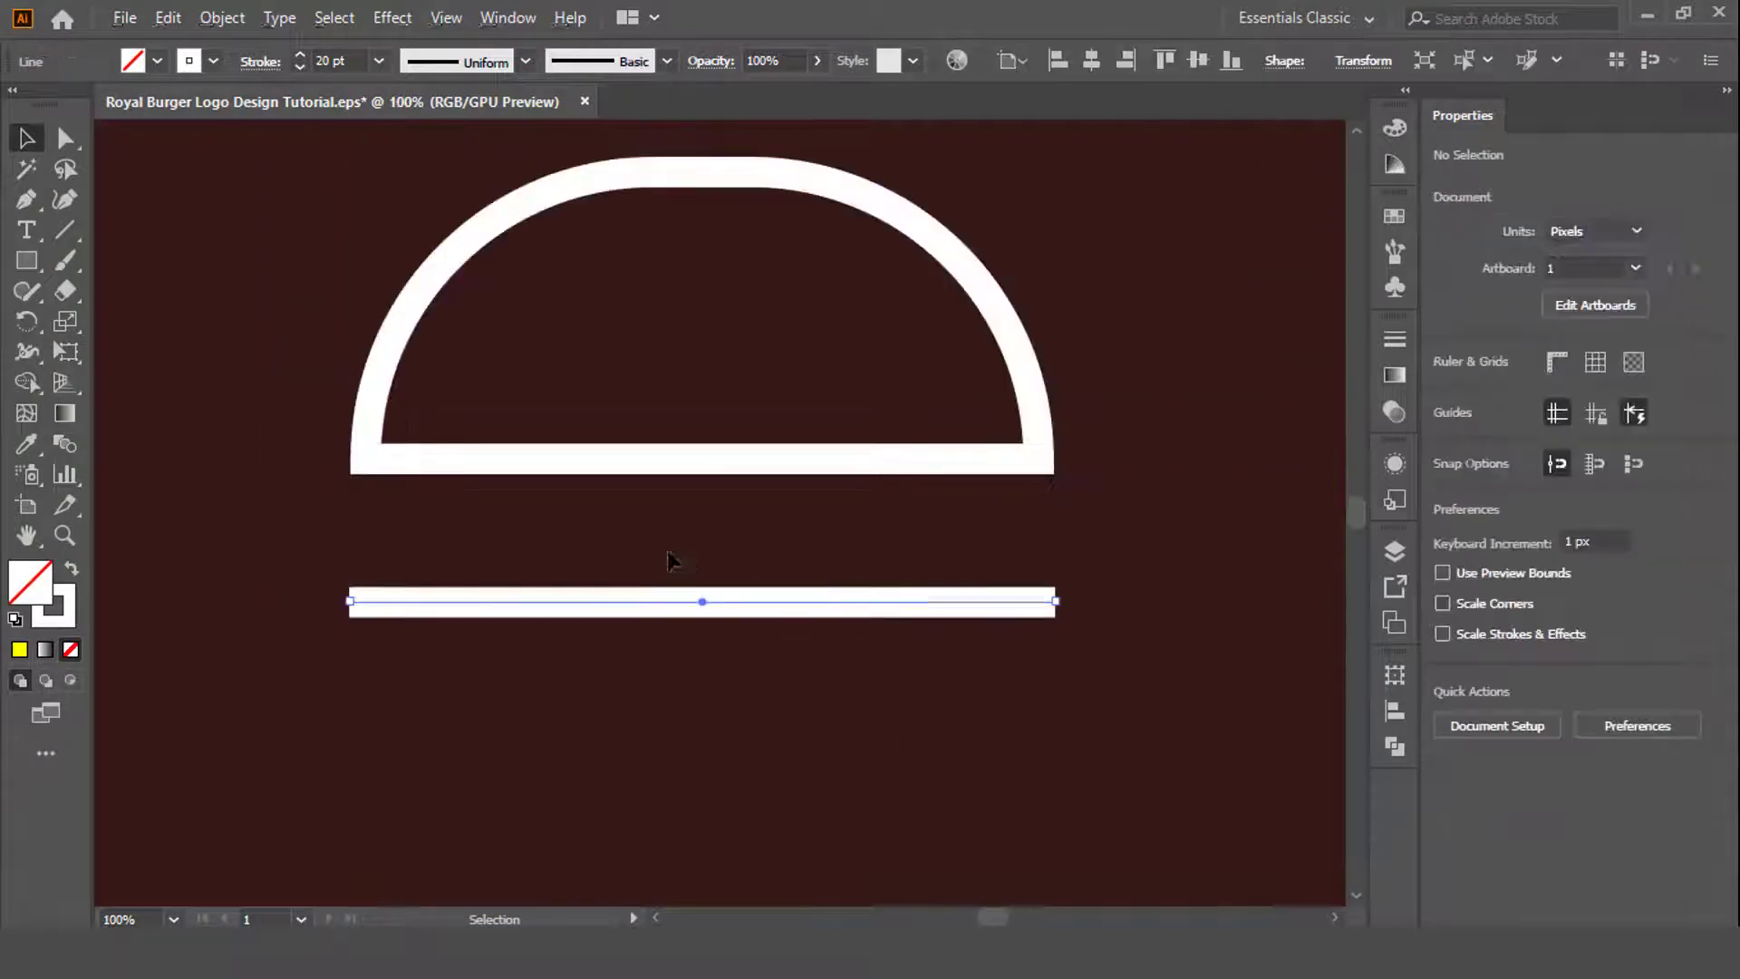
click(790, 580)
click(393, 18)
click(721, 348)
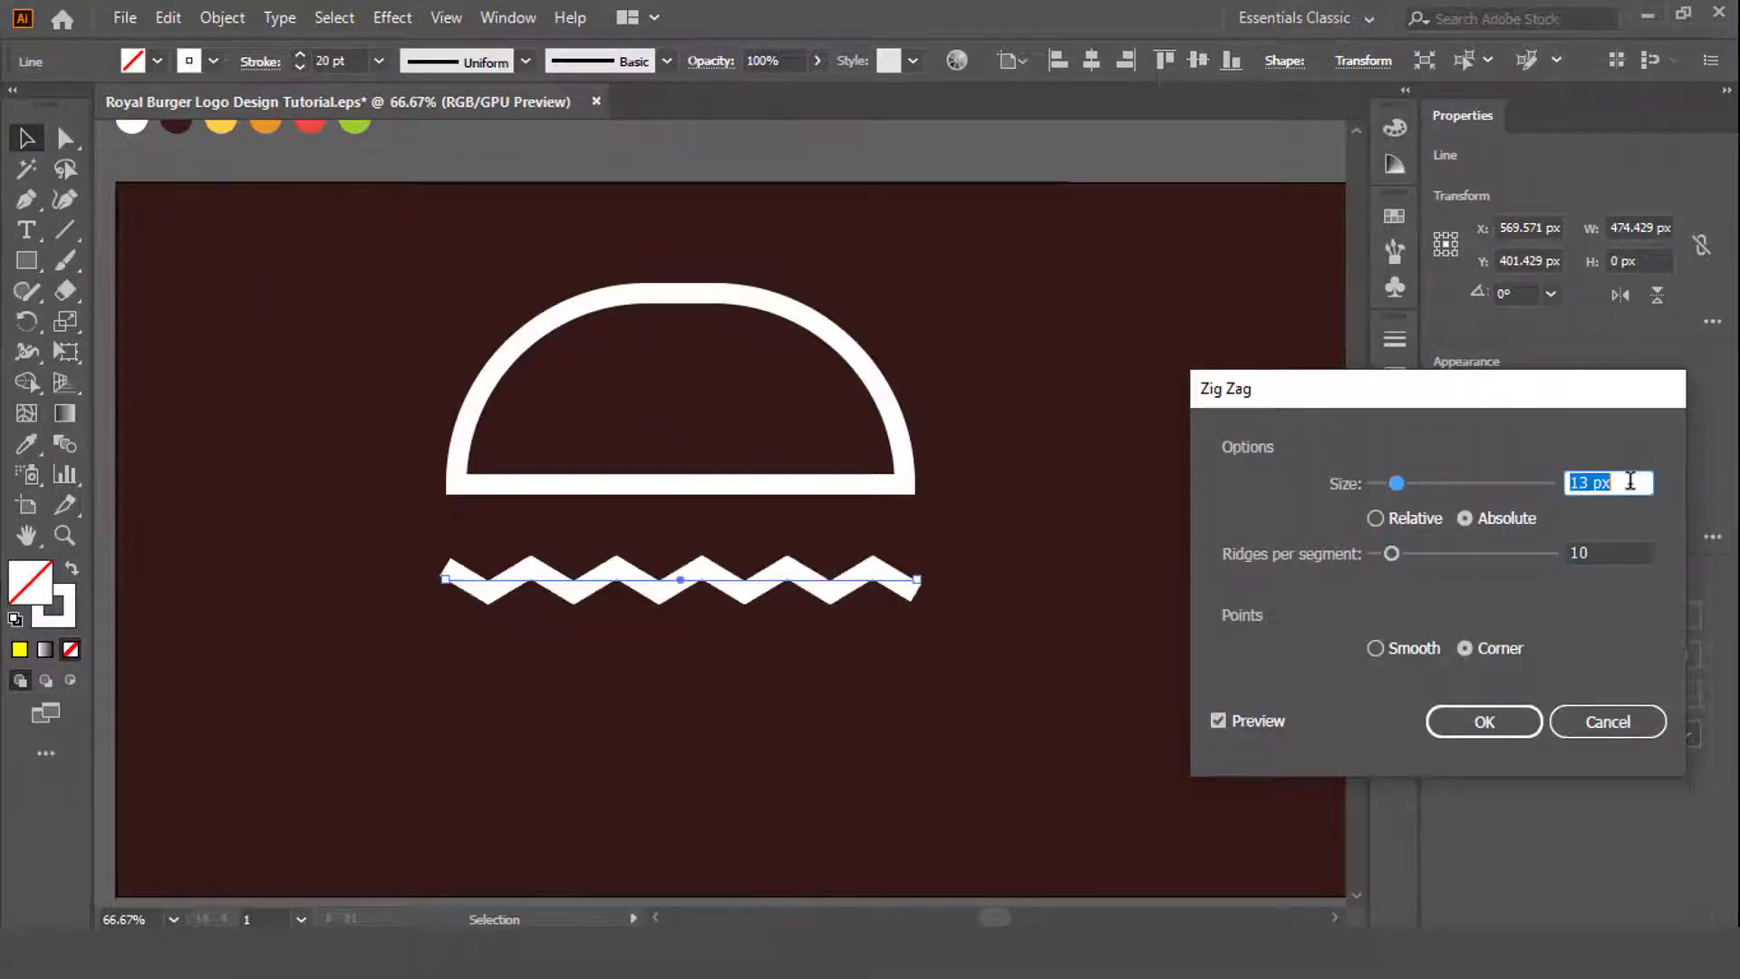
click(1452, 719)
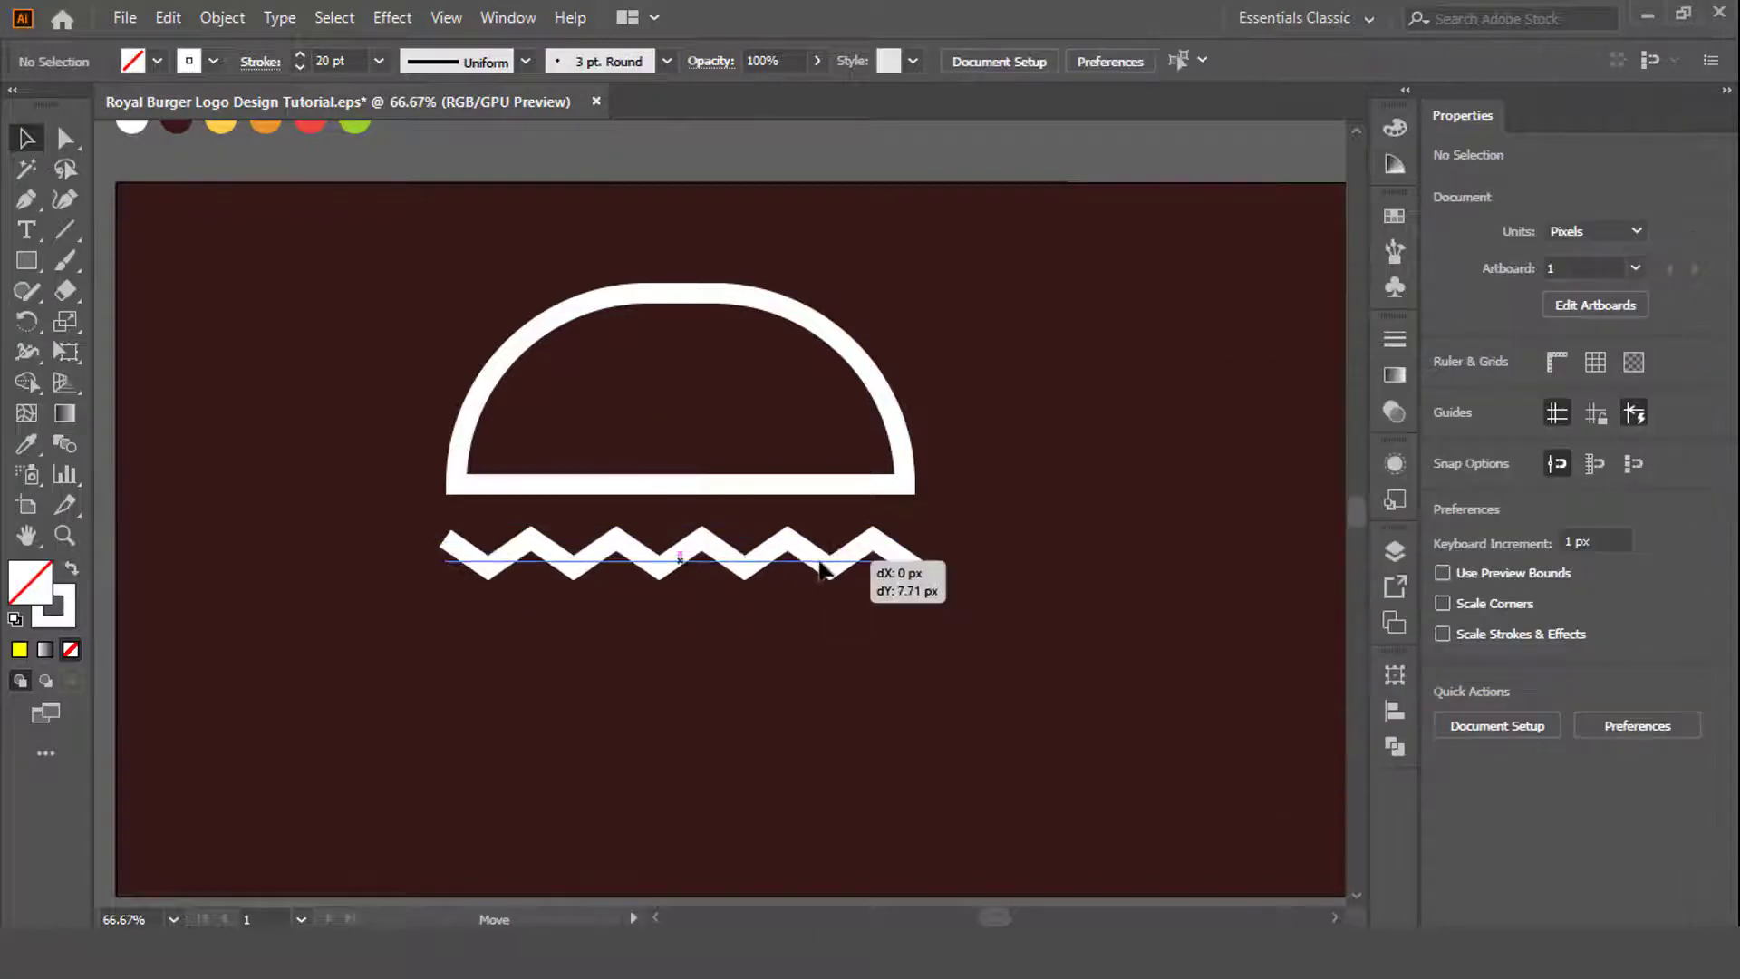
scroll(893, 583, down, 1)
Draw a rectangle below the zigzag and select all three burger shapes.
click(27, 262)
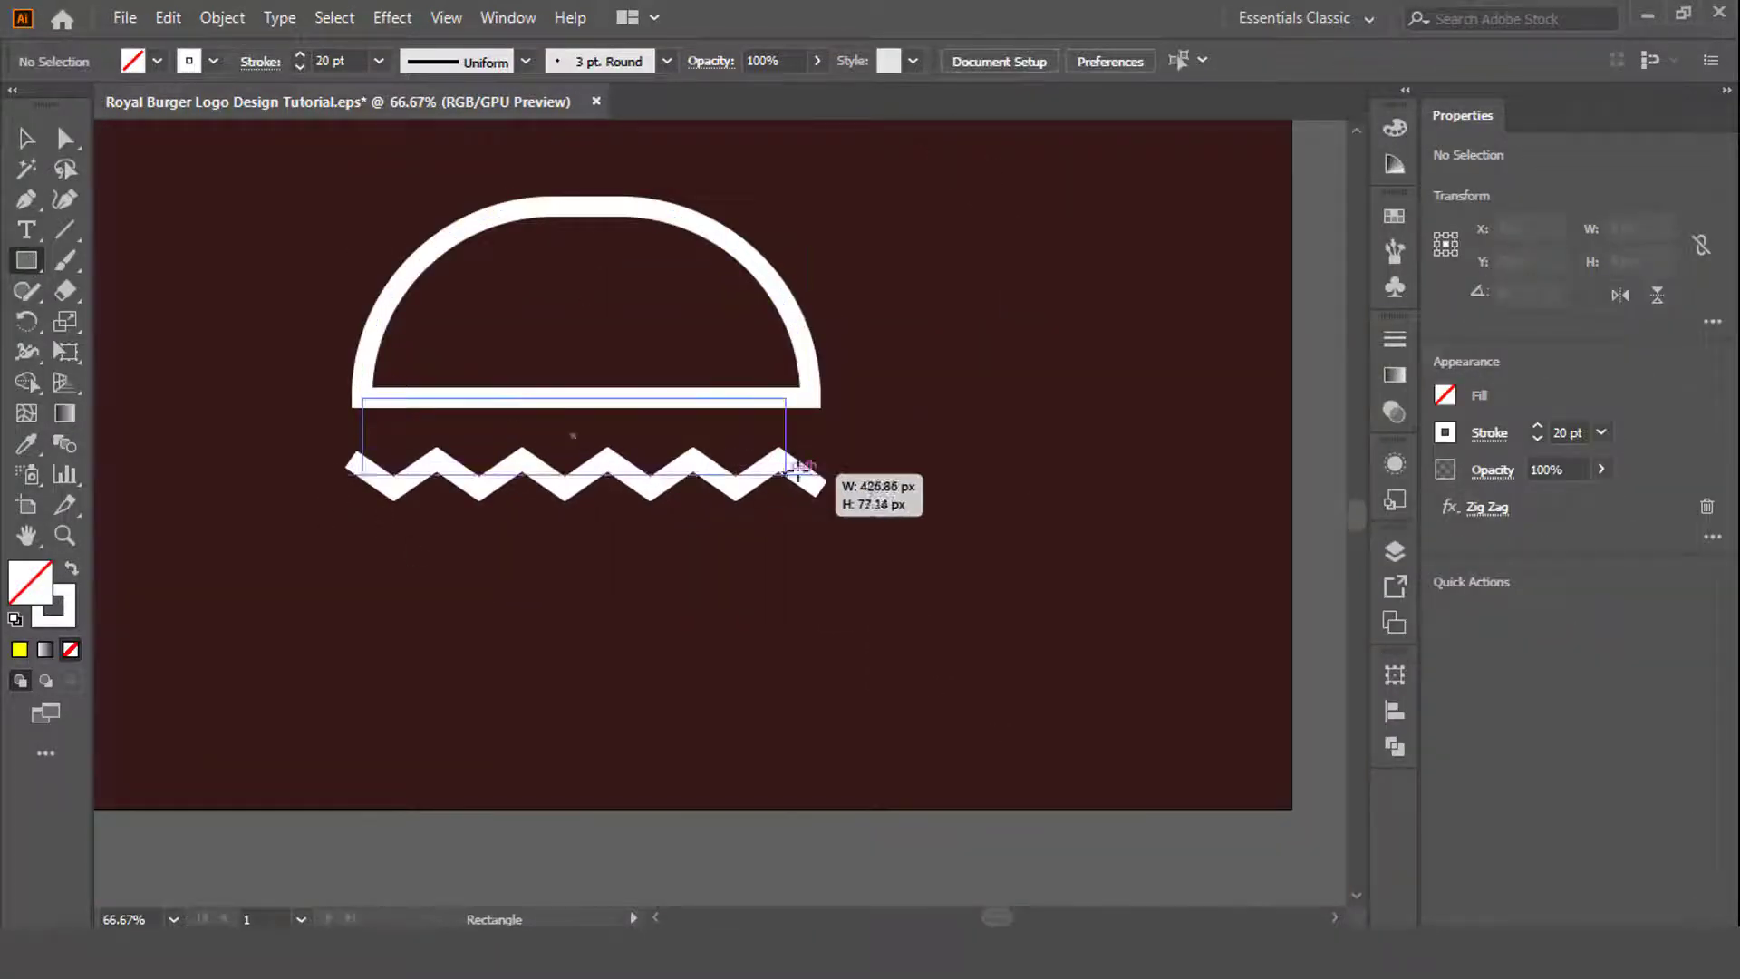
key(v)
drag(812, 500, 758, 651)
key(ctrl+a)
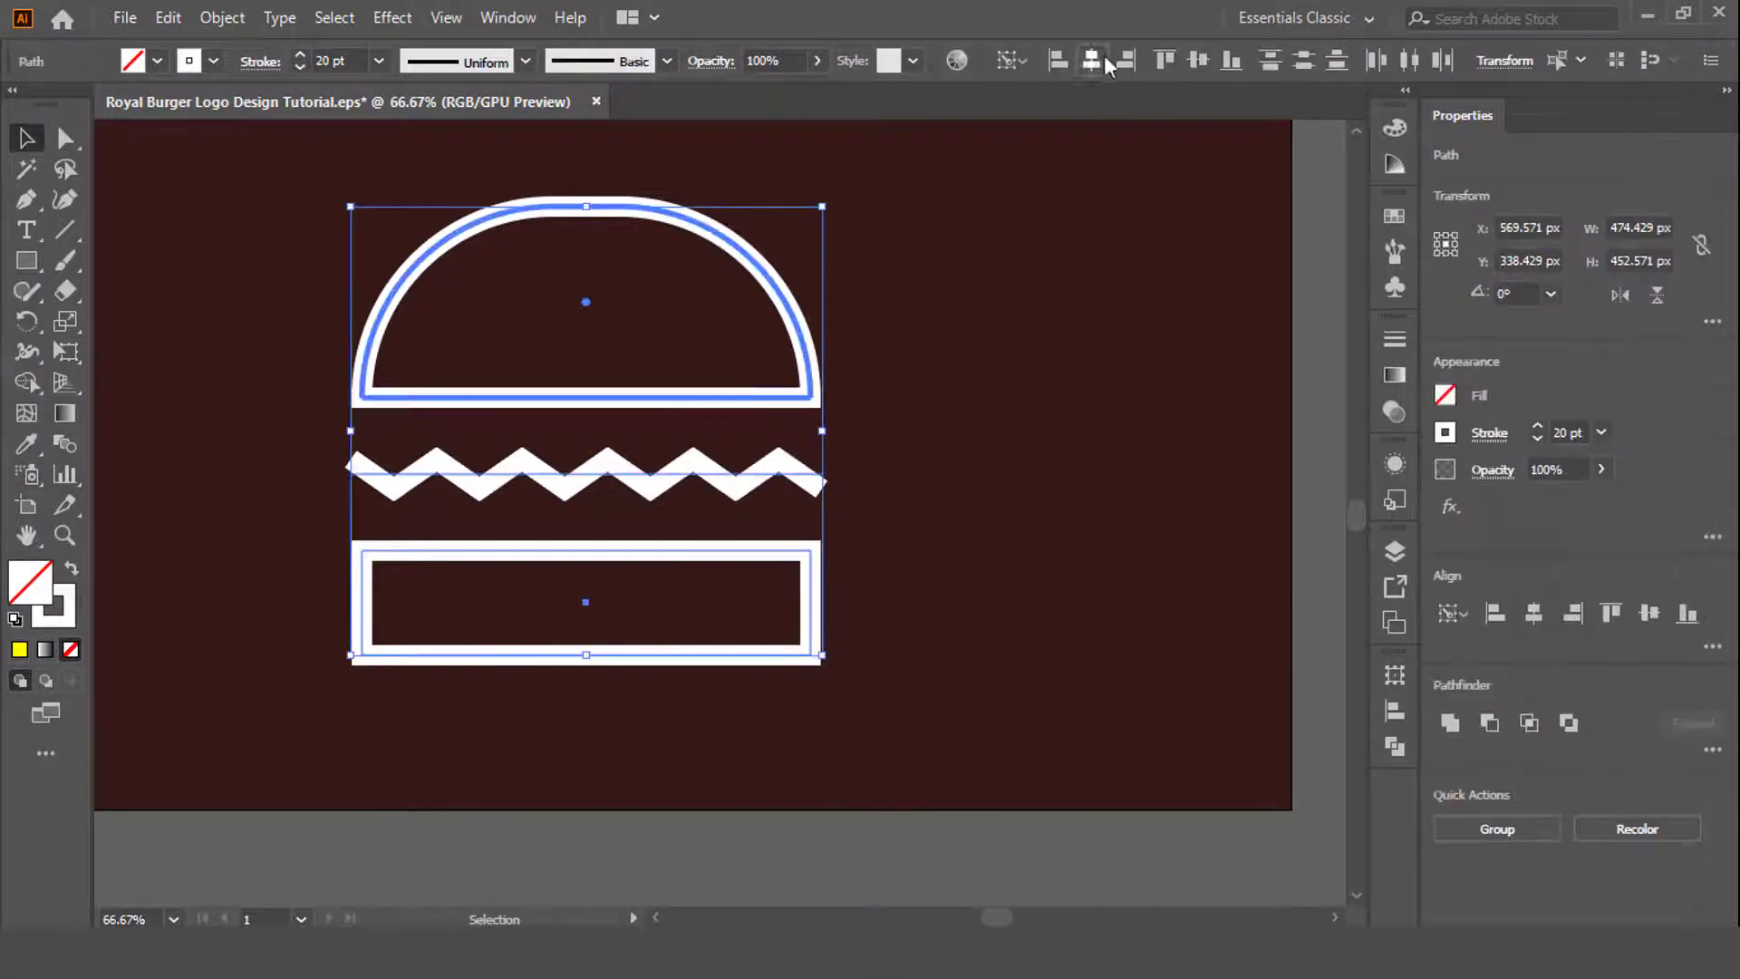
Round the bottom rectangle's corners into a pill and nudge it slightly down.
click(802, 566)
drag(802, 568, 734, 680)
click(727, 702)
scroll(531, 593, up, 1)
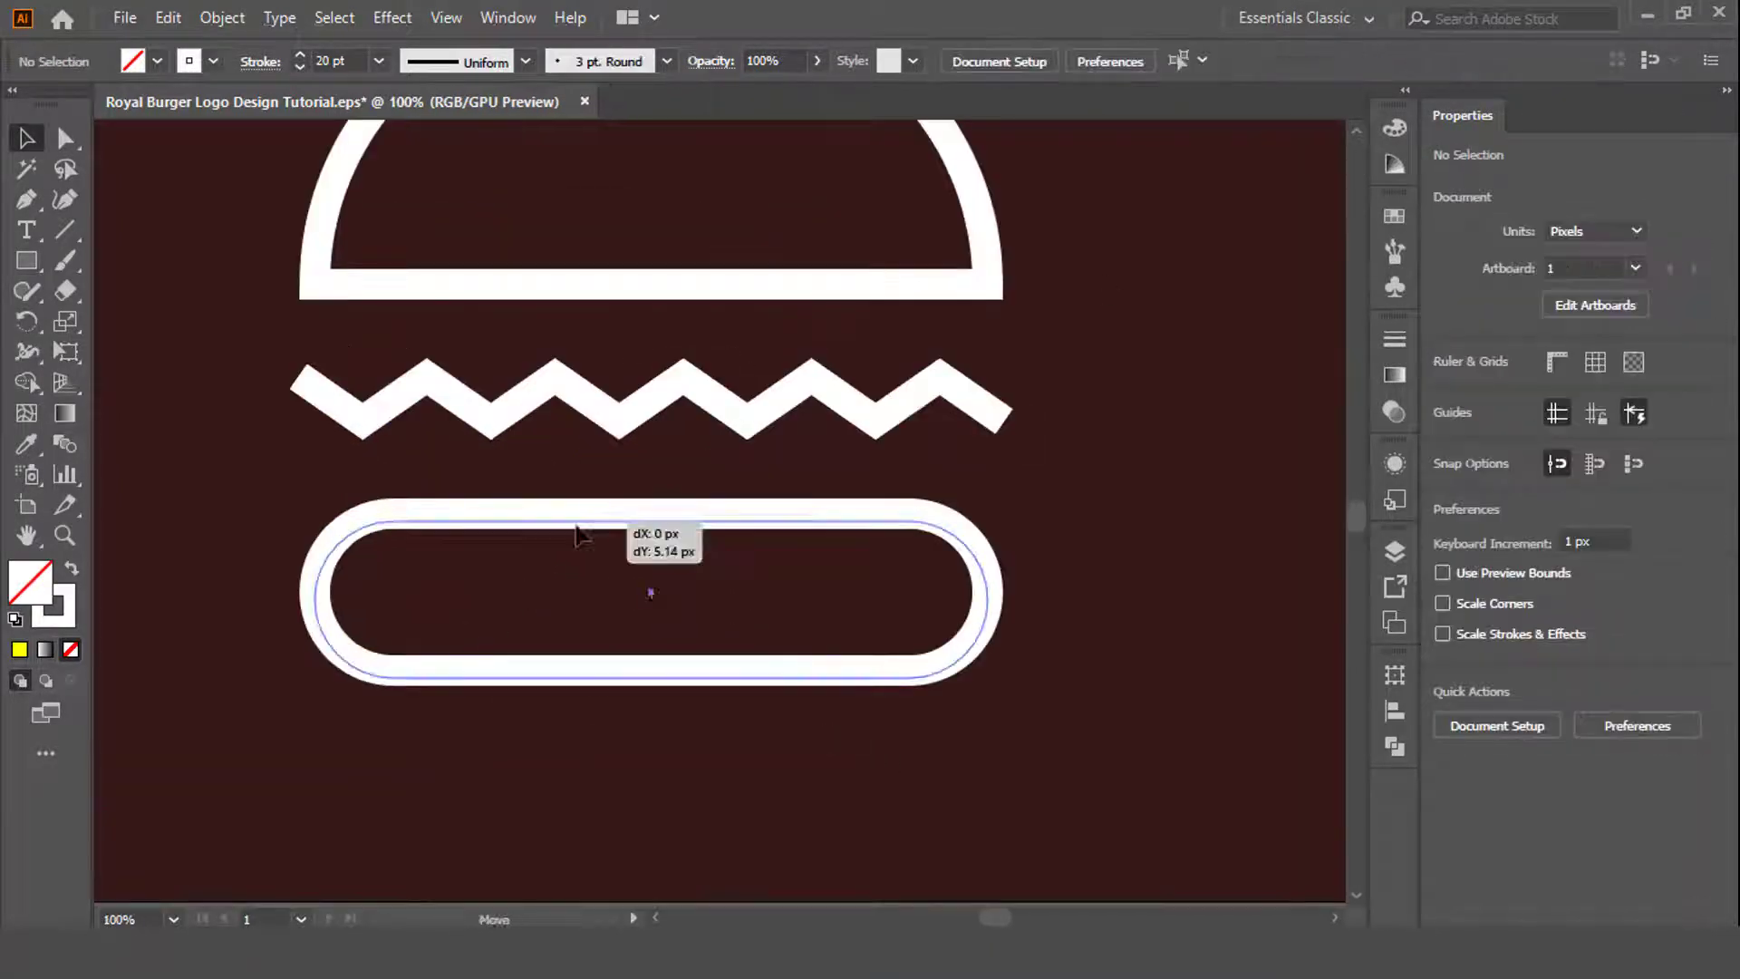
drag(576, 535, 582, 539)
scroll(582, 541, down, 1)
Expand the appearance of all three shapes into solid white outlines.
key(ctrl+a)
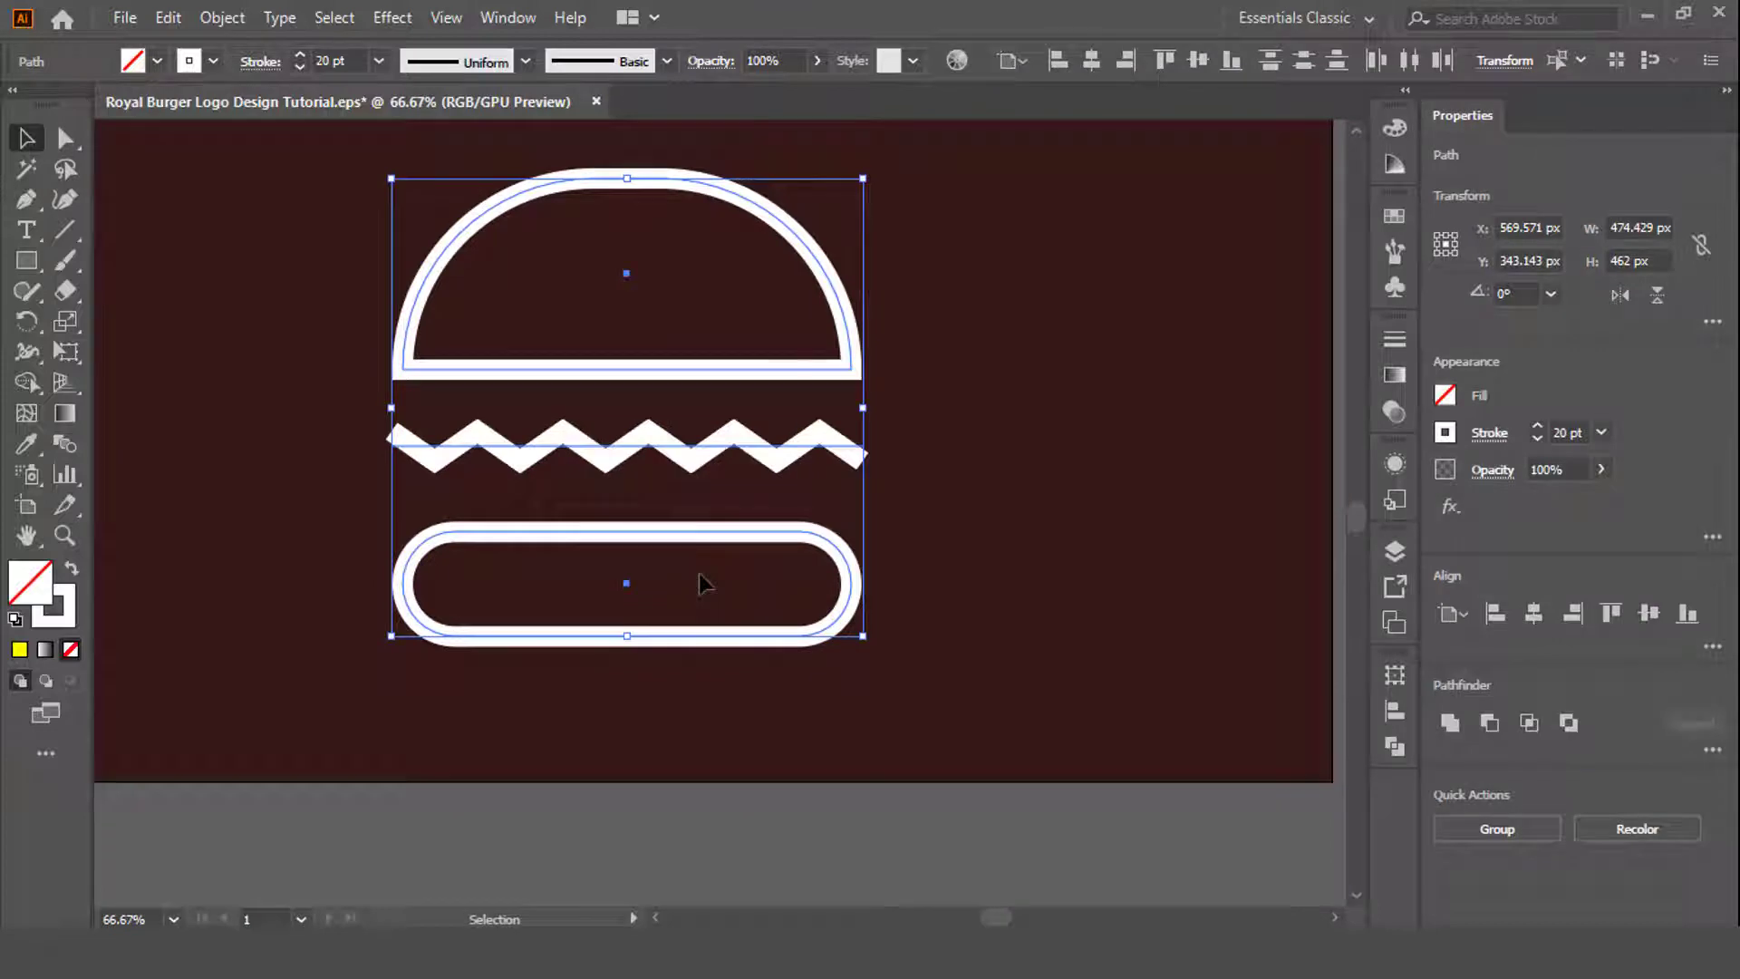
click(237, 18)
click(381, 338)
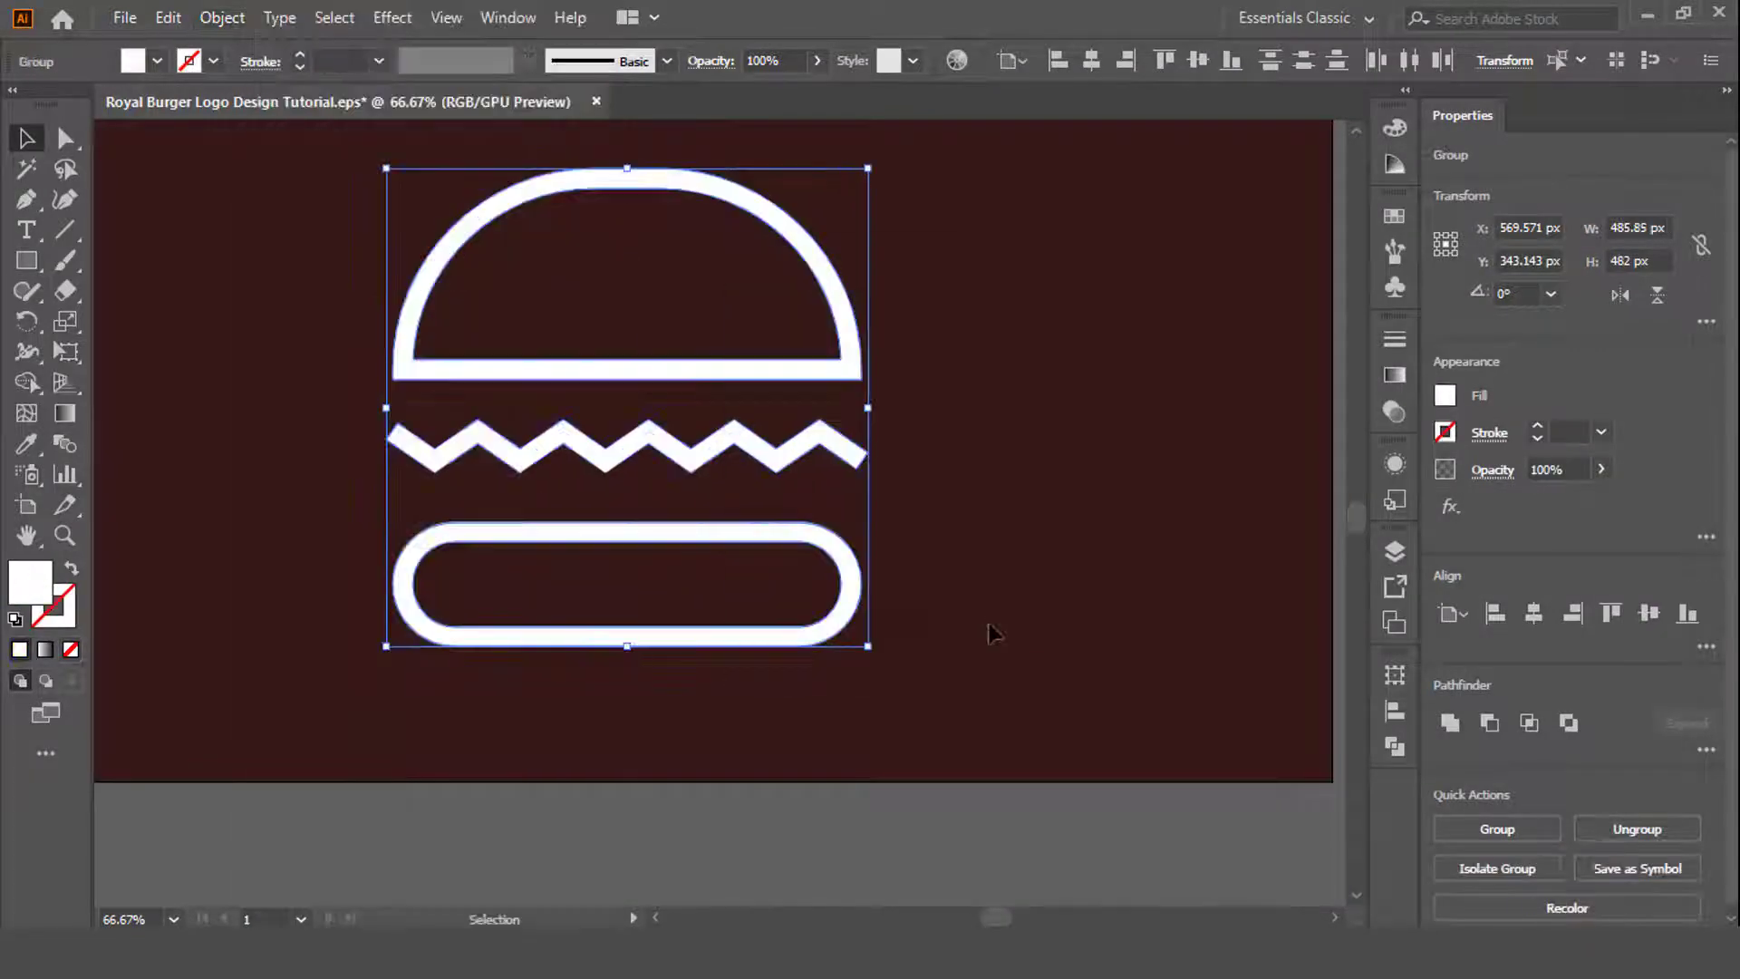
click(989, 630)
scroll(473, 358, up, 1)
Place a zigzag copy over the pill's top edge and select both.
key(m)
key(v)
drag(769, 421, 735, 538)
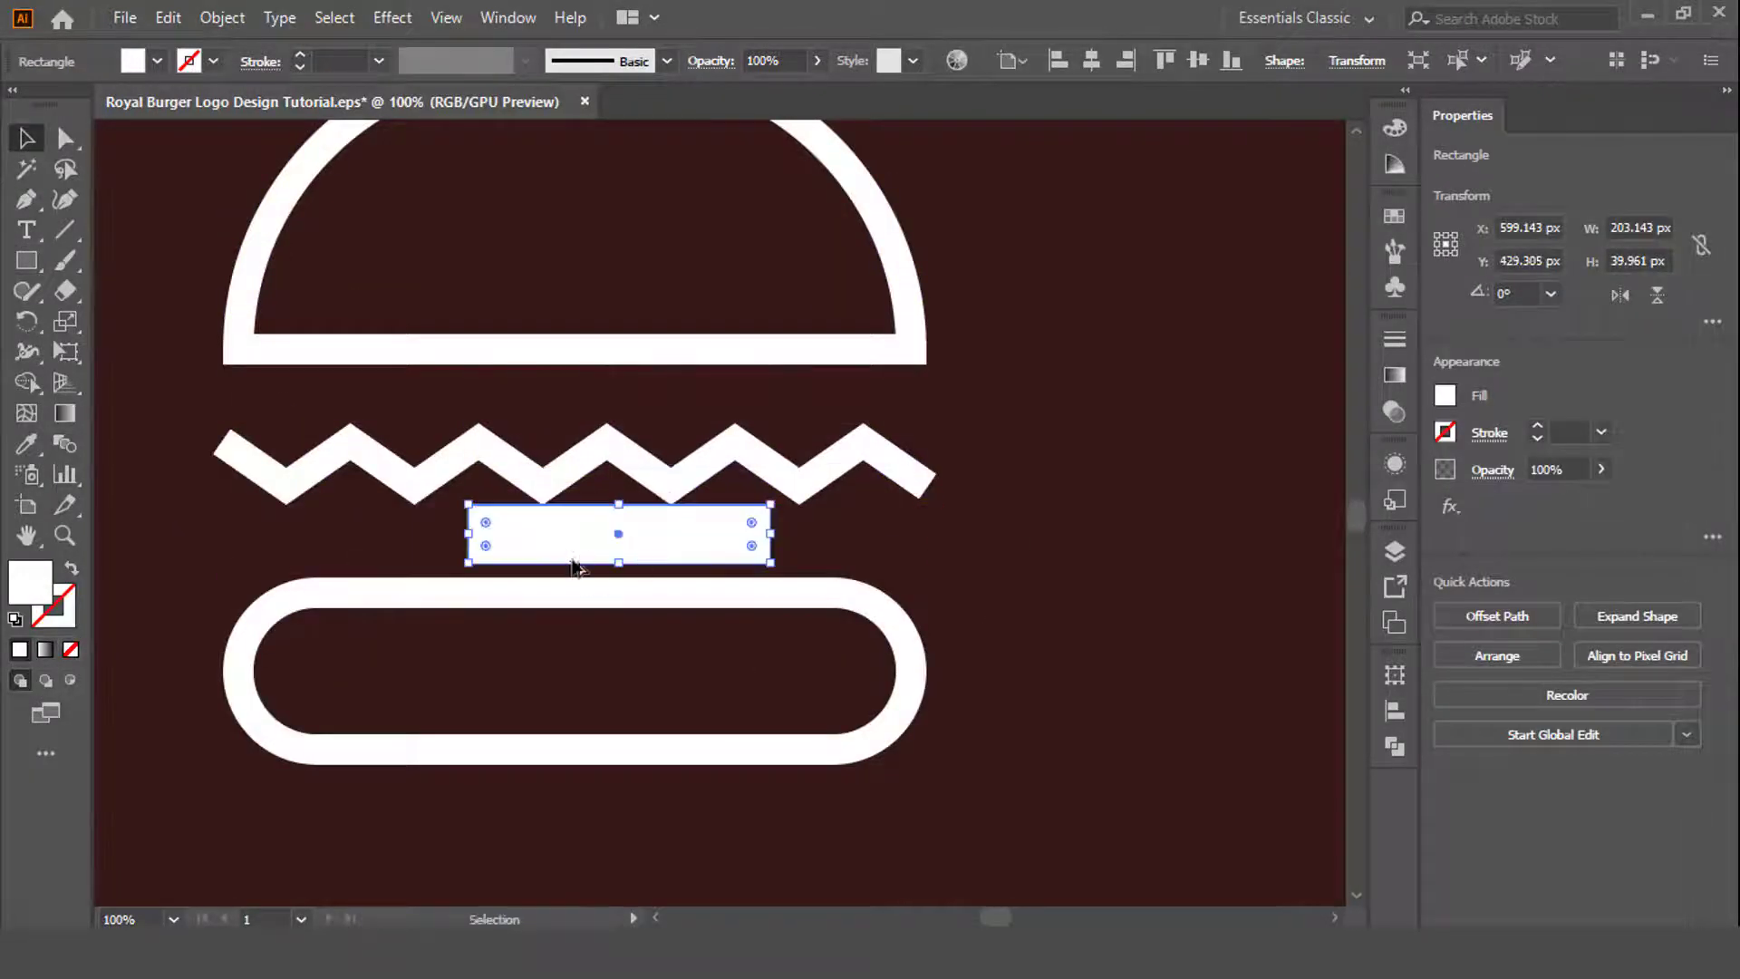
scroll(657, 512, down, 1)
key(Delete)
scroll(657, 511, up, 1)
drag(721, 433, 721, 571)
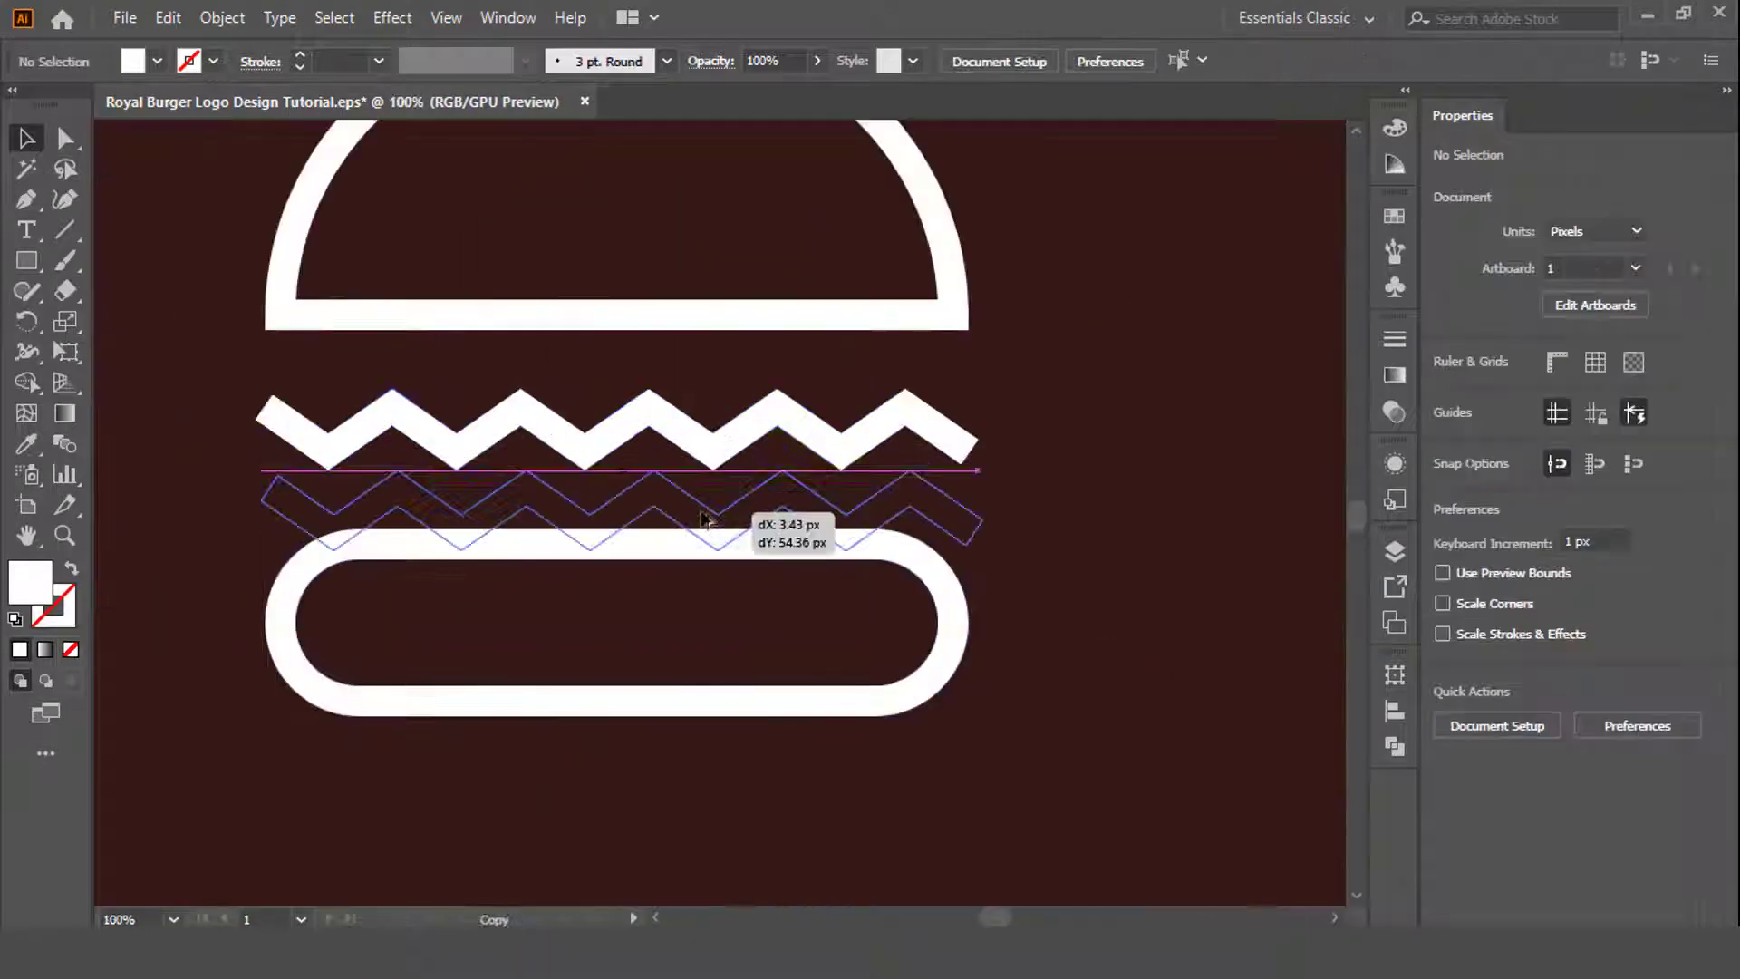
shift+click(796, 703)
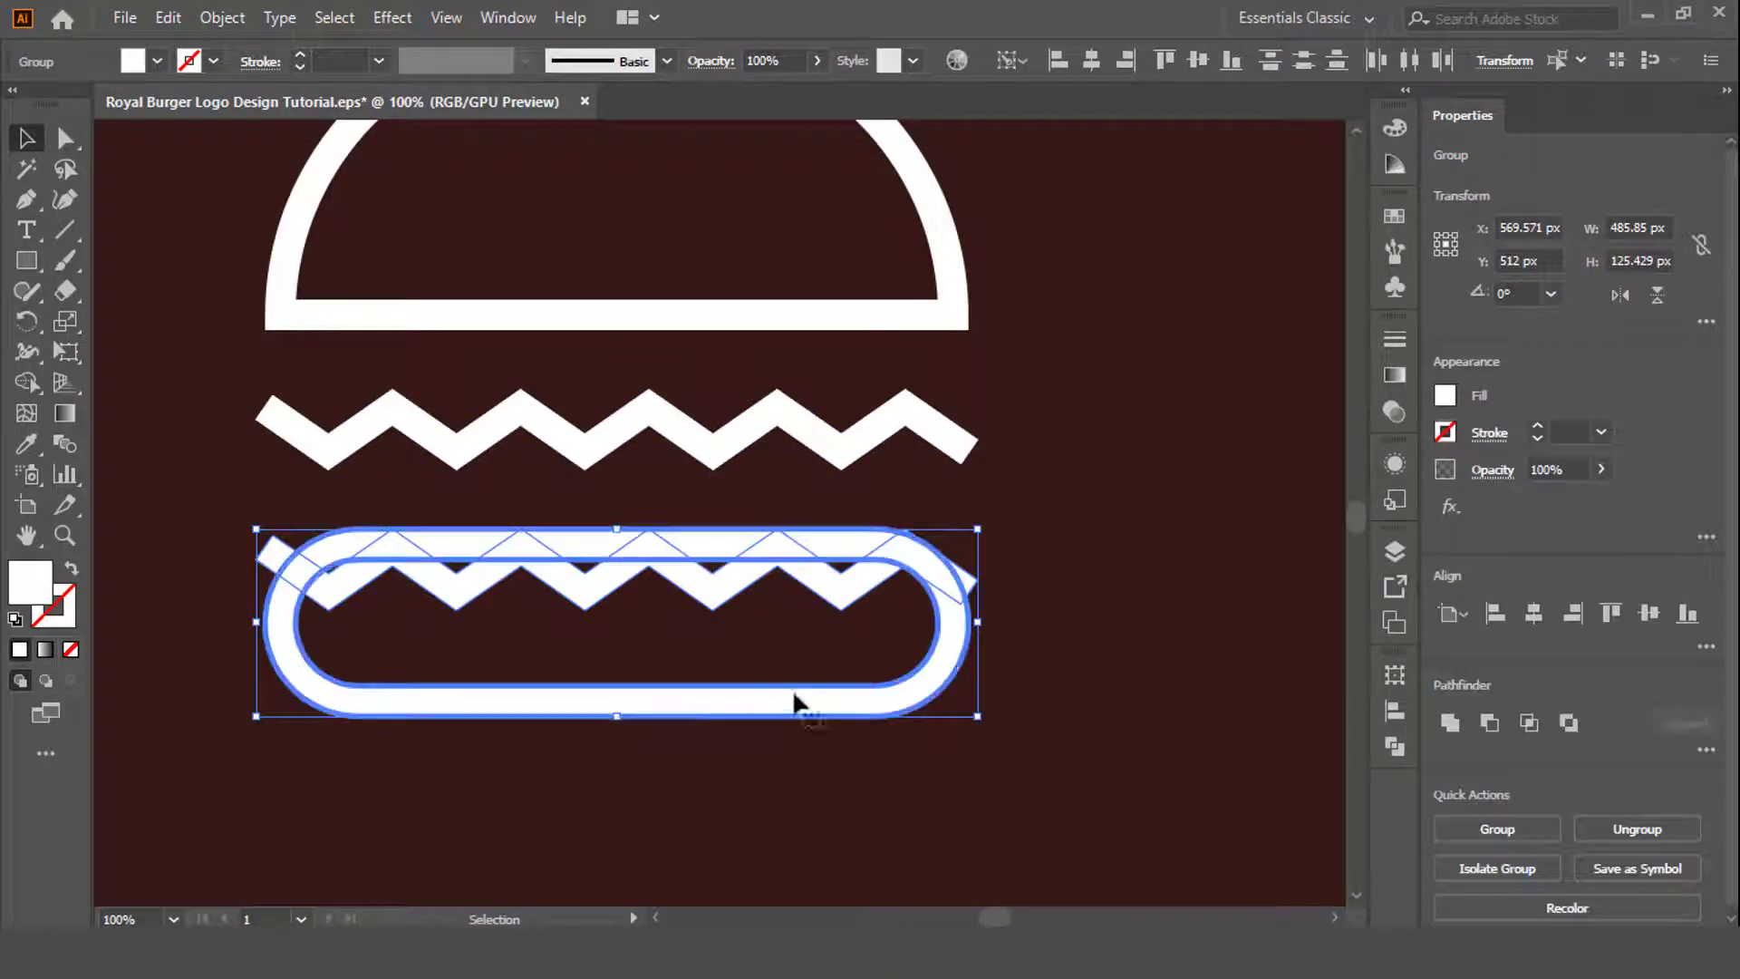
click(1190, 361)
scroll(595, 632, up, 1)
click(612, 653)
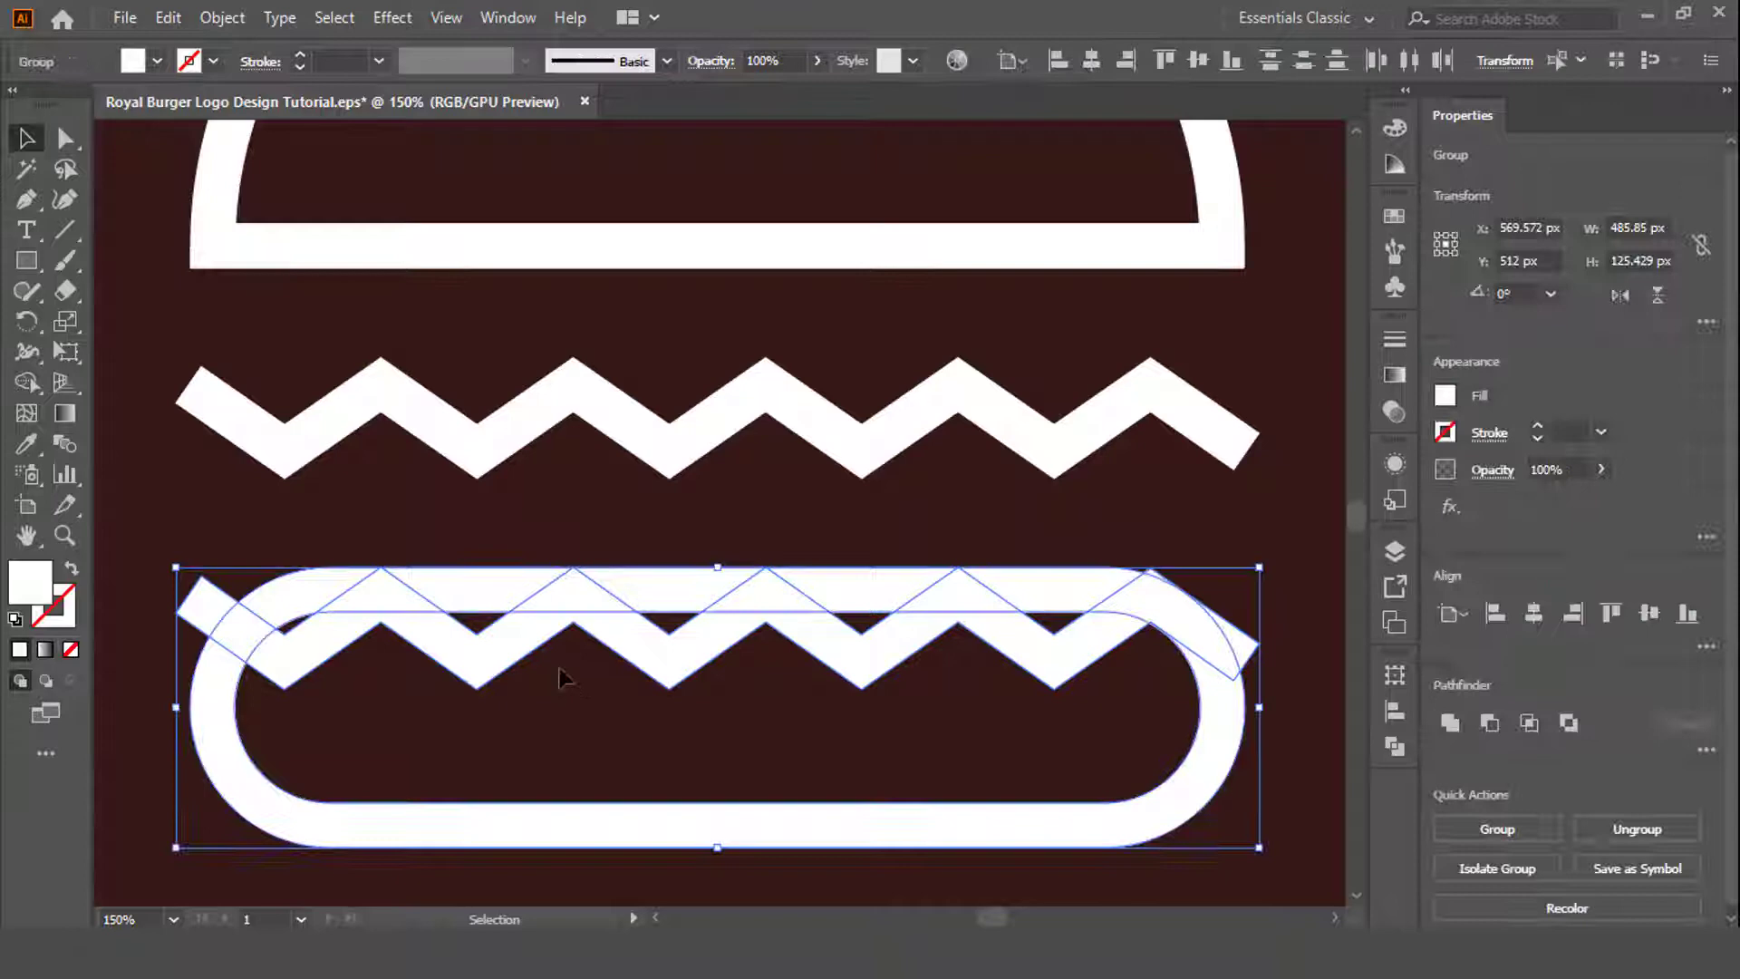
Trim bun pieces and reshape the lower zigzag's valley and anchors.
drag(472, 593, 843, 591)
key(v)
click(690, 571)
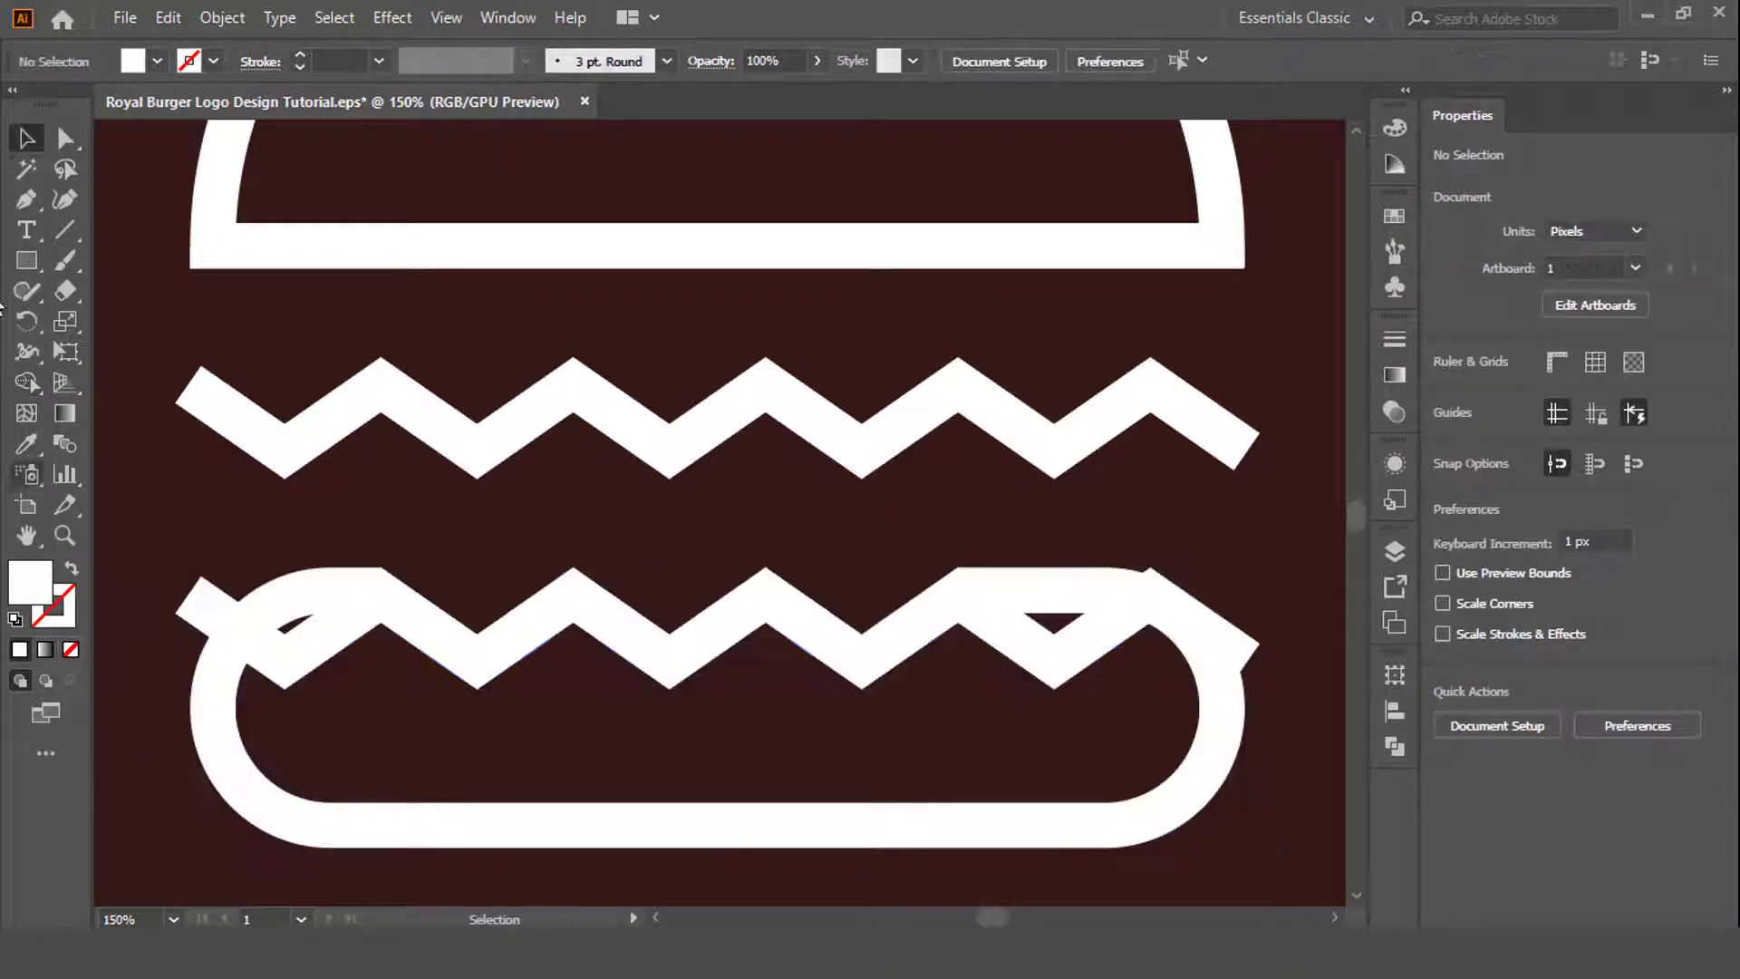
key(p)
drag(486, 640, 386, 616)
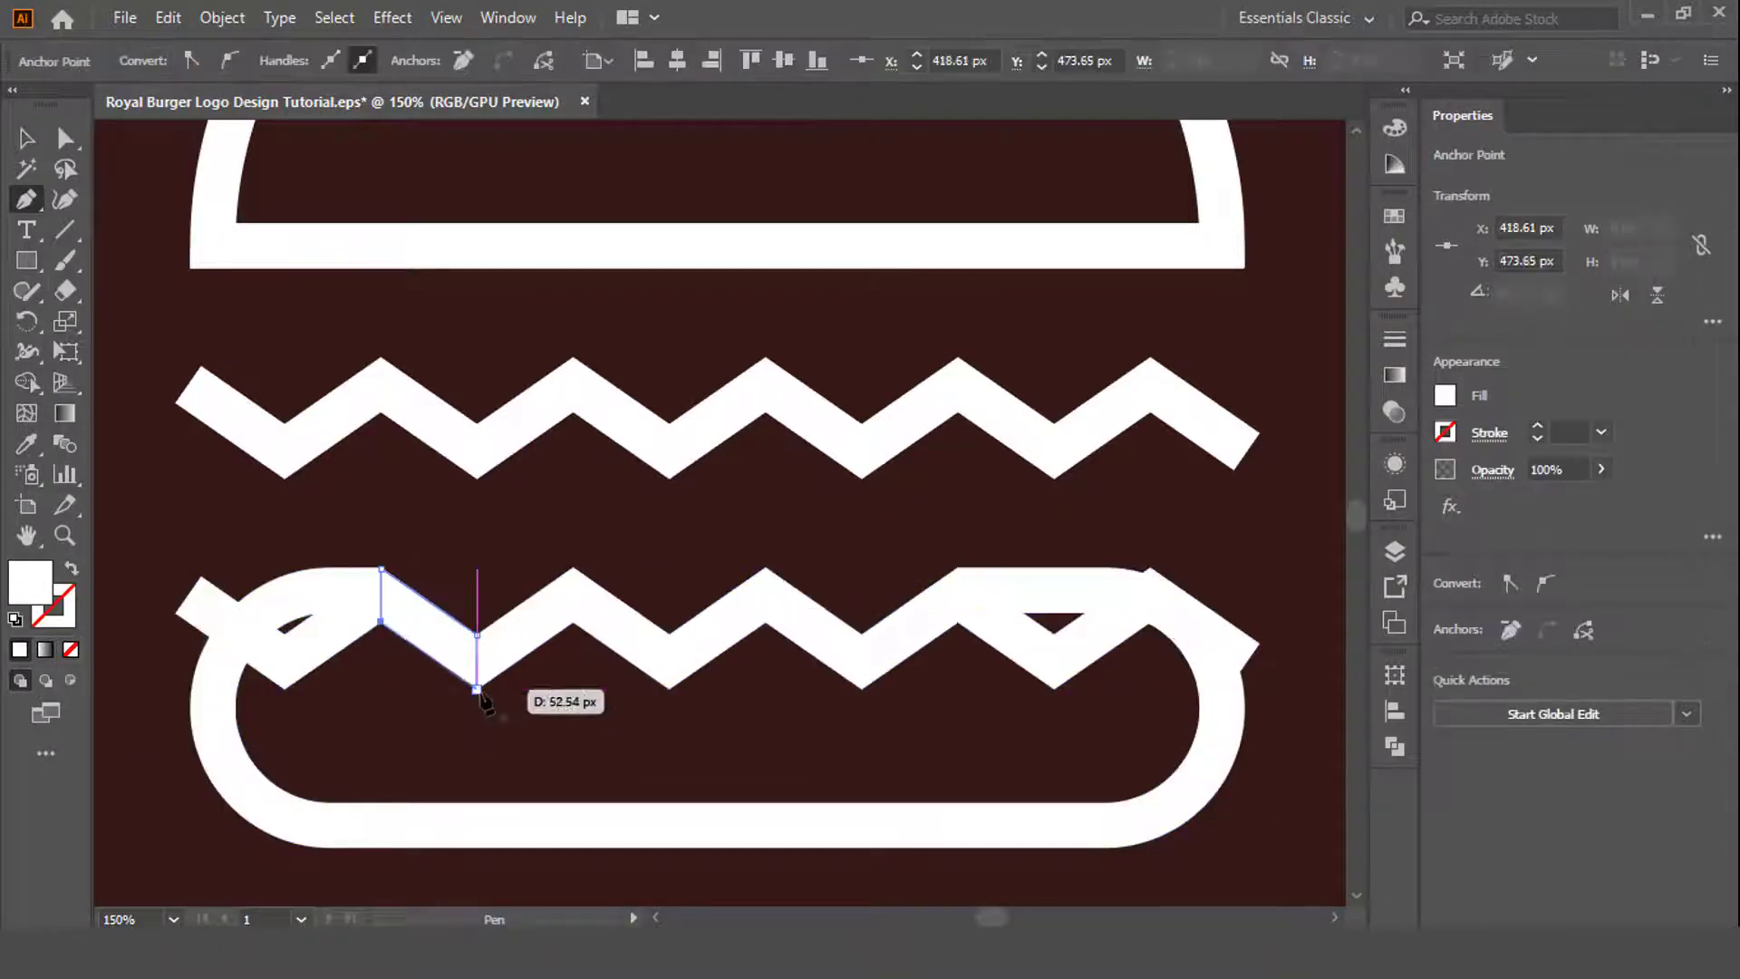
key(ctrl+shift+a)
key(p)
drag(862, 686, 965, 639)
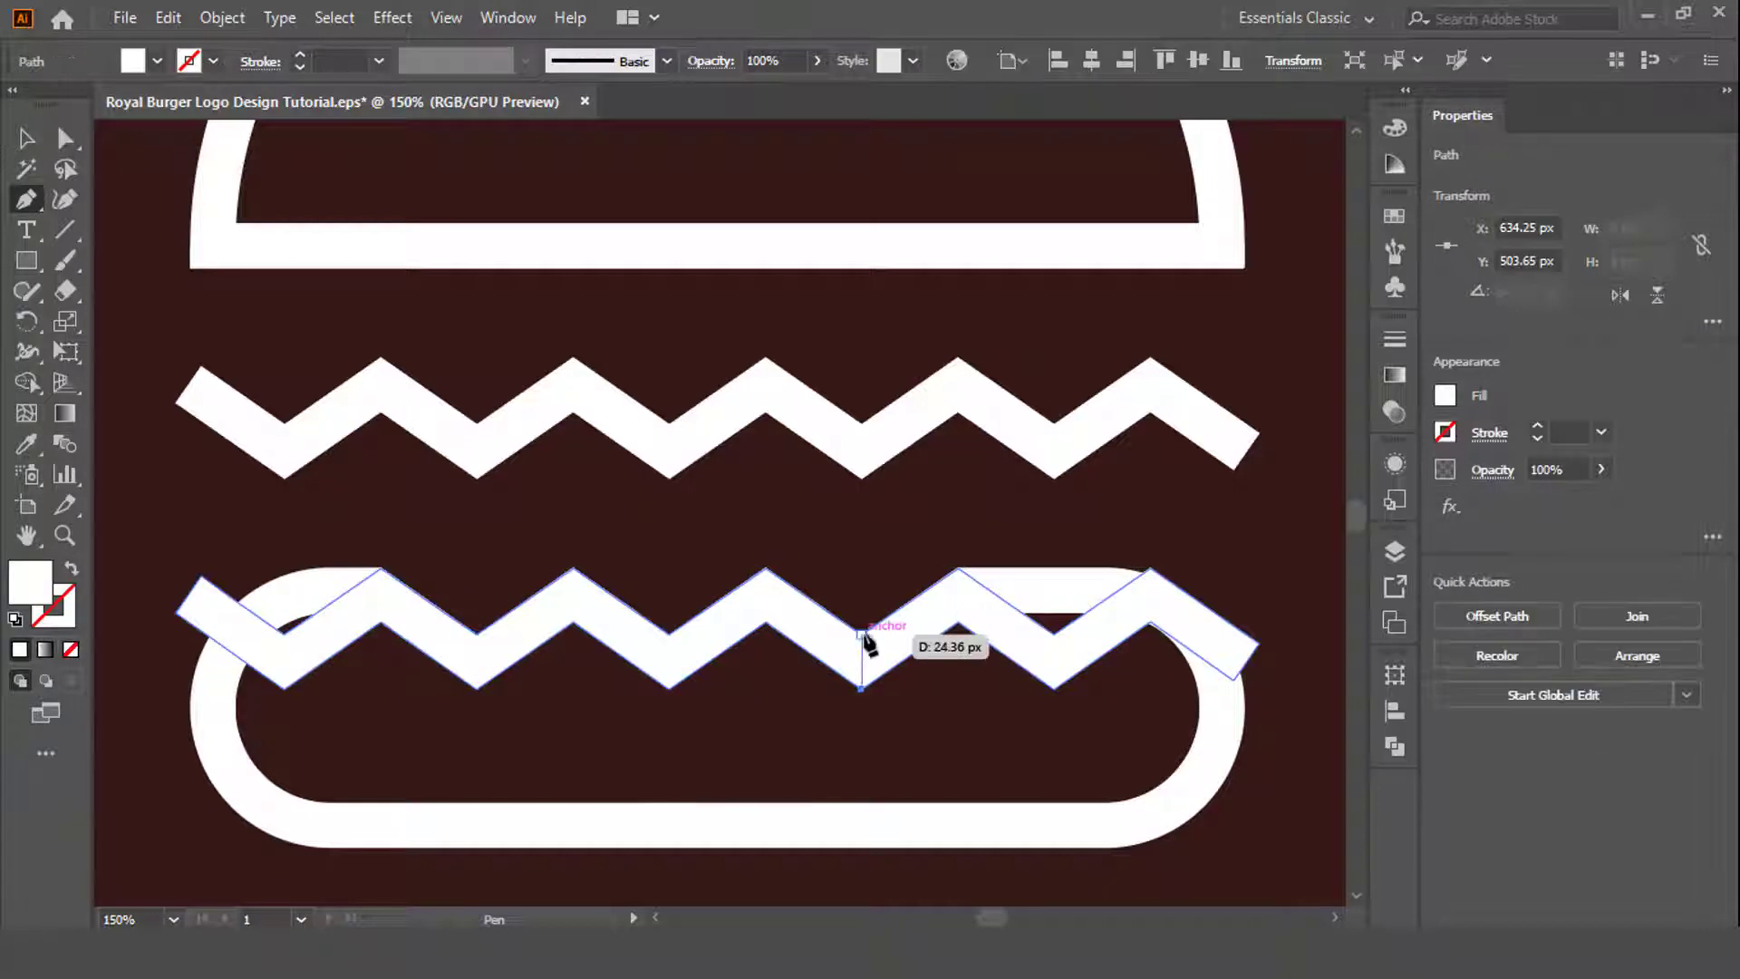
Select the bottom bun with the lower zigzag and group them.
key(v)
key(ctrl+0)
drag(449, 762, 761, 639)
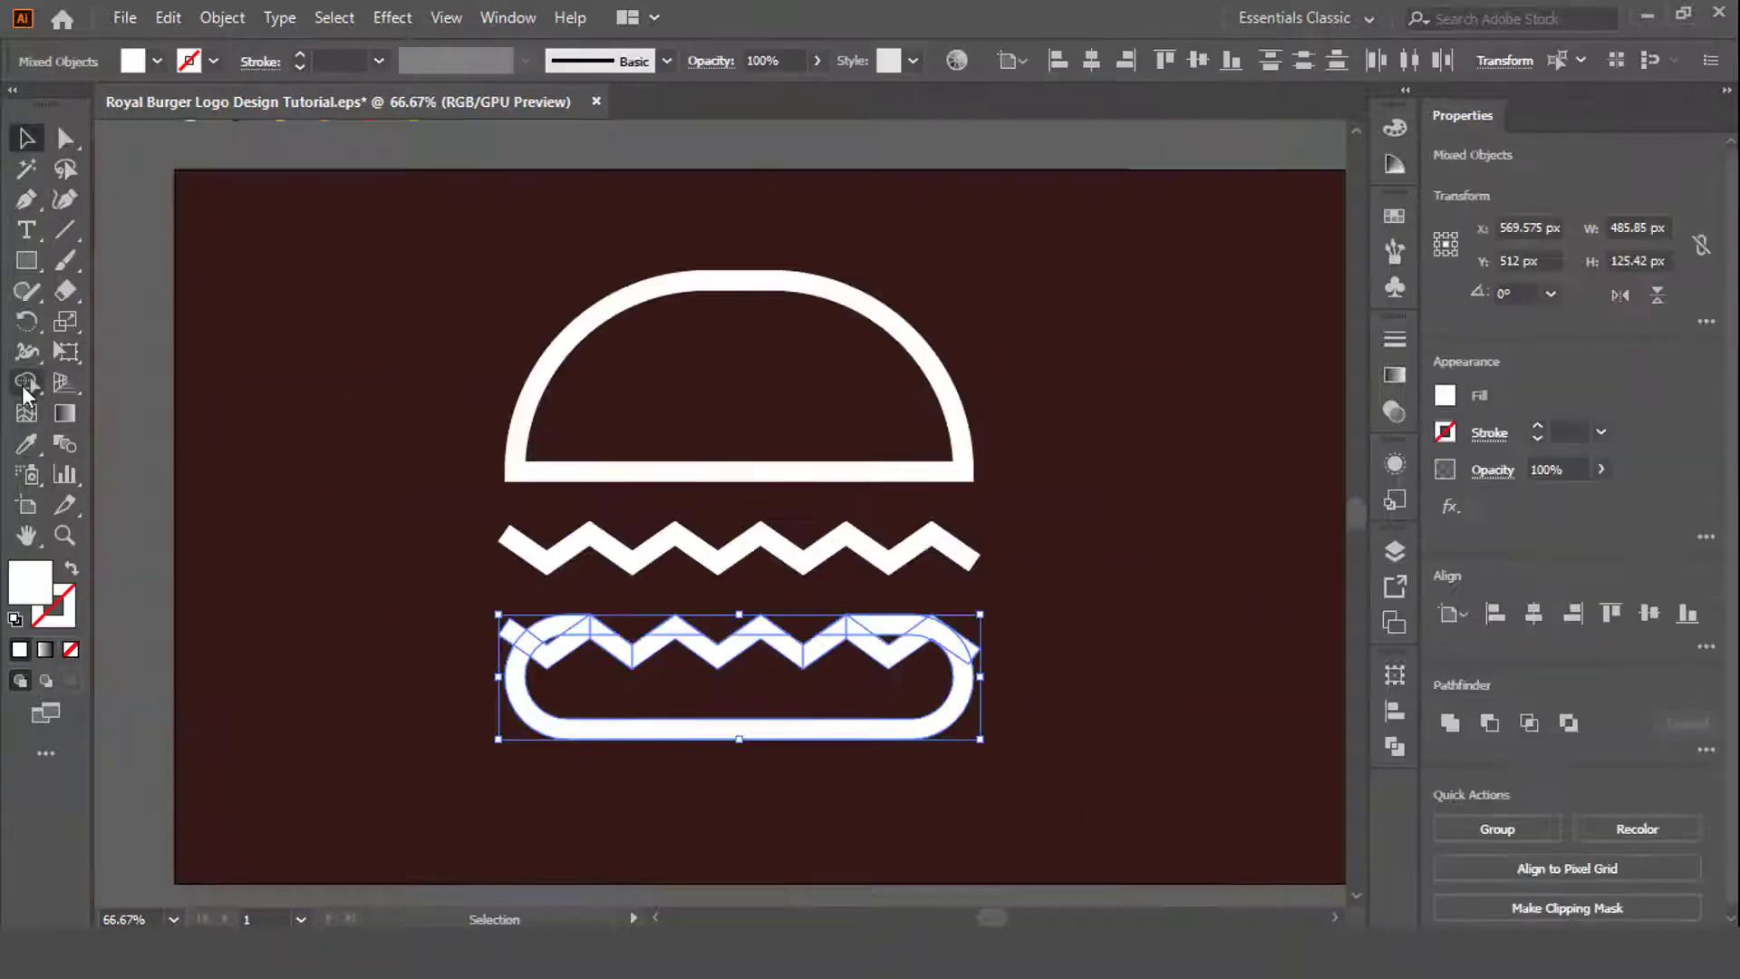
click(26, 382)
scroll(659, 699, up, 3)
scroll(517, 587, down, 2)
scroll(485, 563, down, 1)
scroll(1154, 590, down, 3)
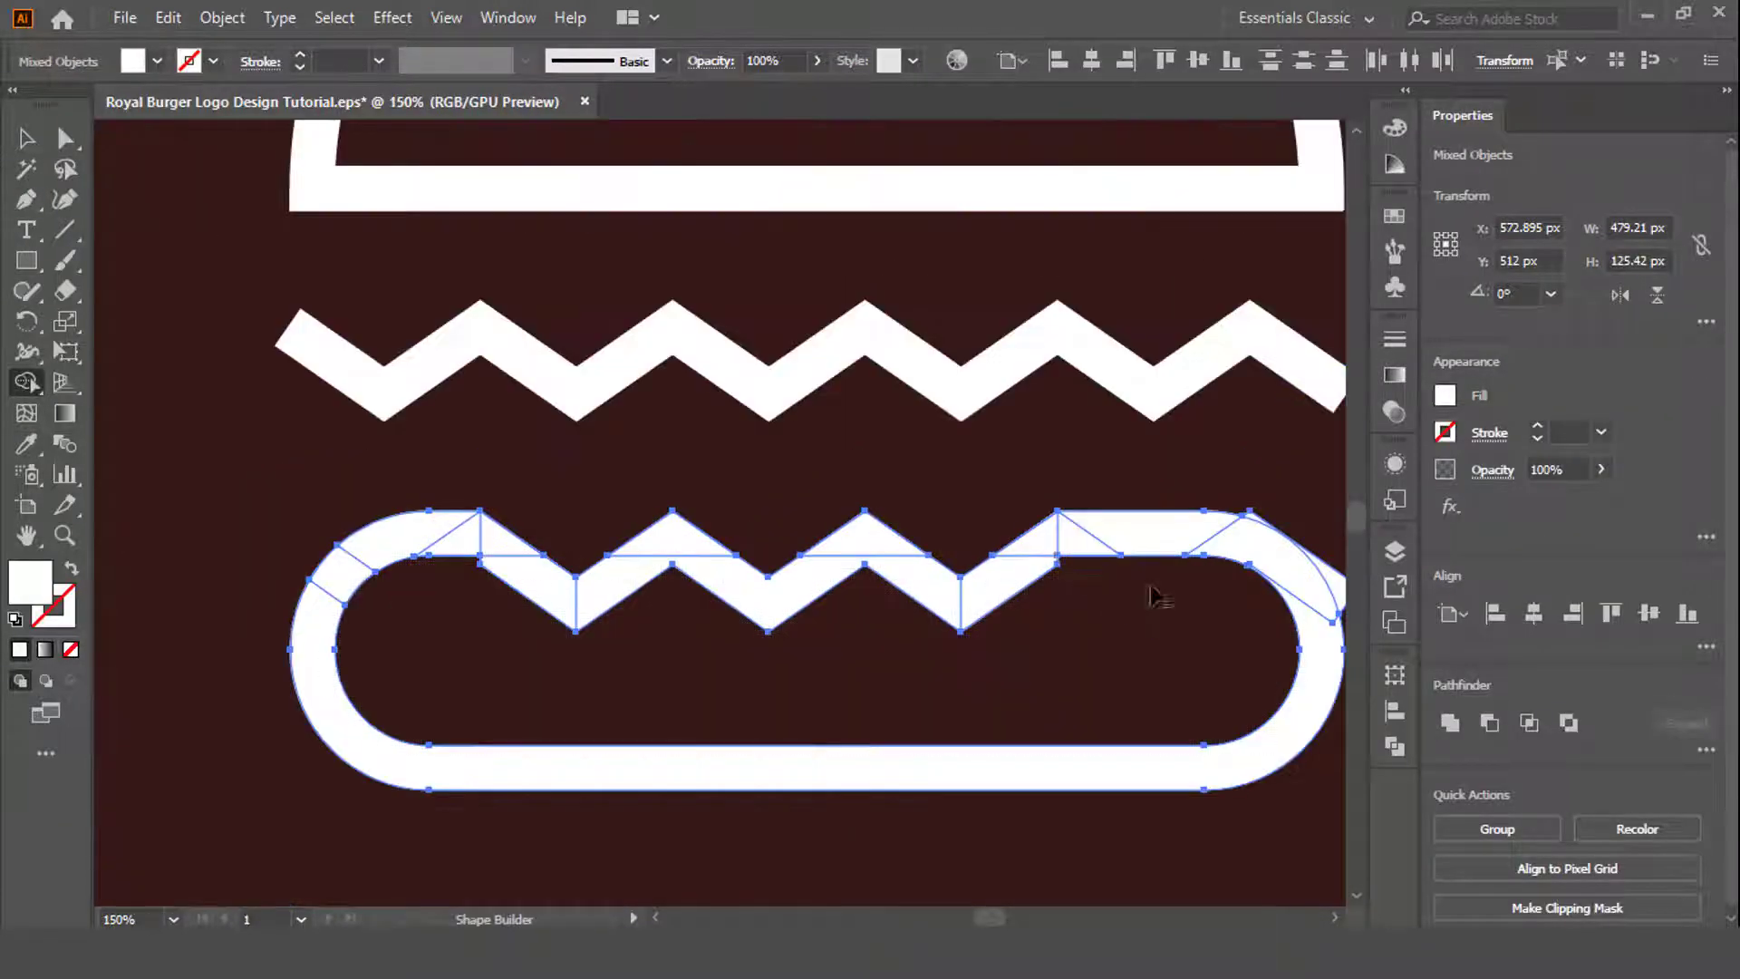
scroll(1017, 563, up, 4)
scroll(971, 480, down, 3)
key(v)
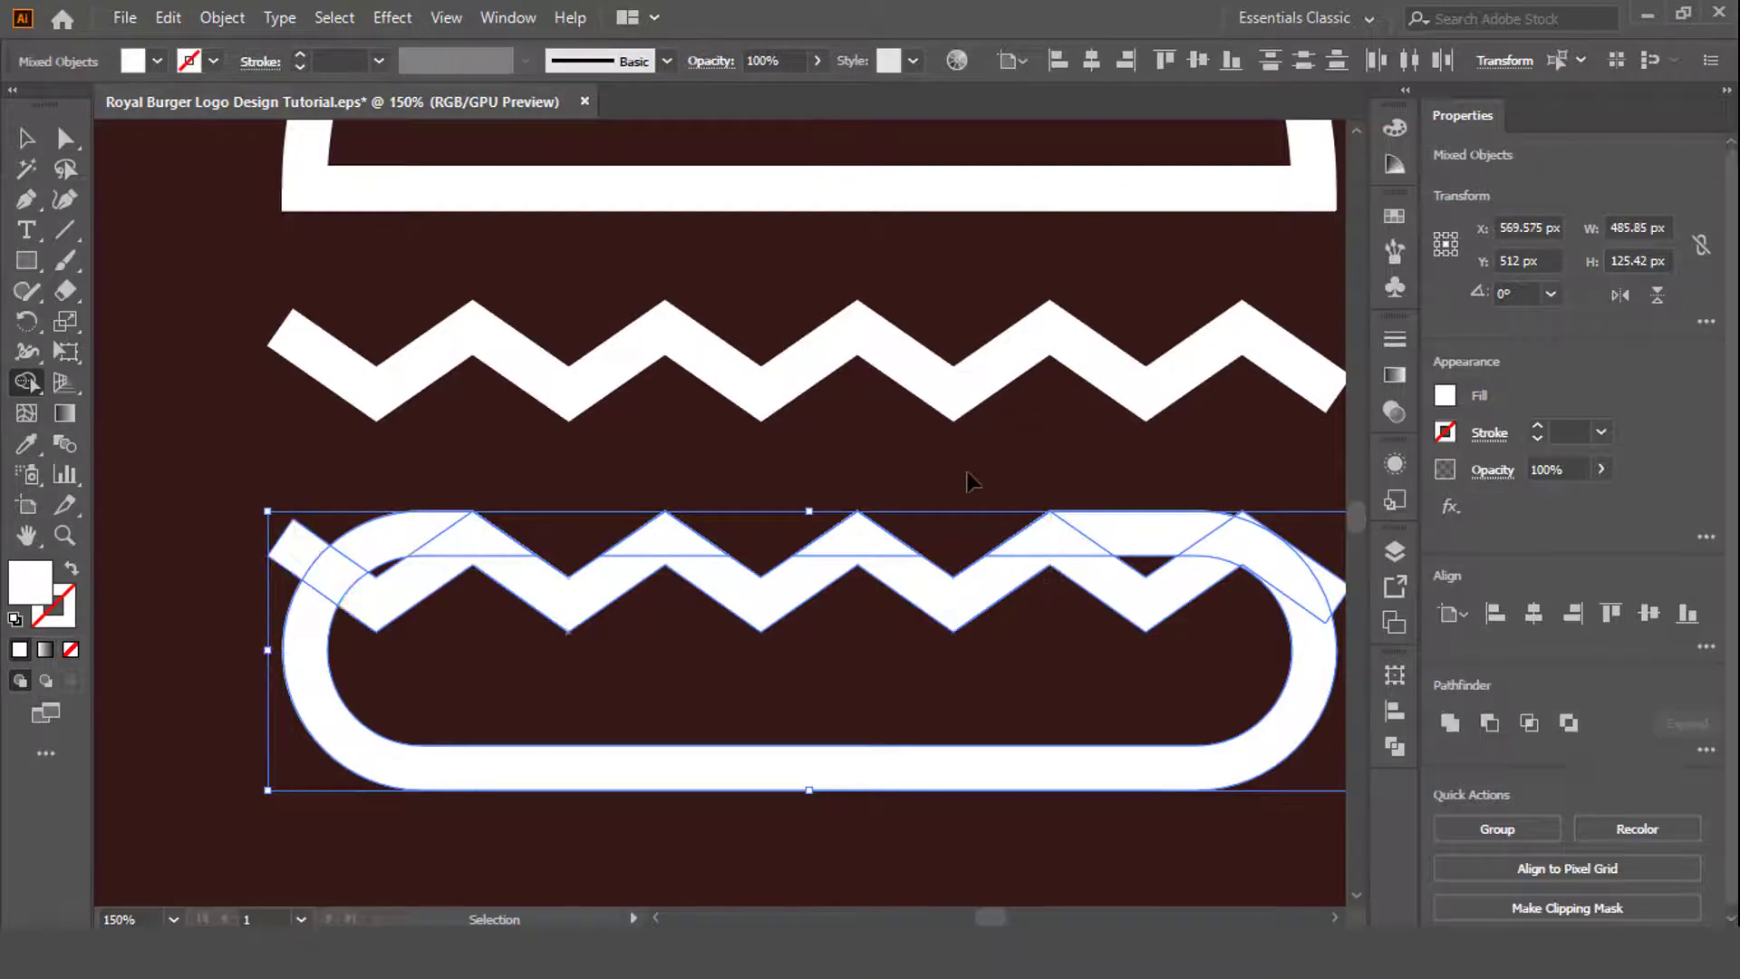
key(ctrl+g)
Nudge the zigzag into place and merge it into the bottom bun with Shape Builder.
click(959, 611)
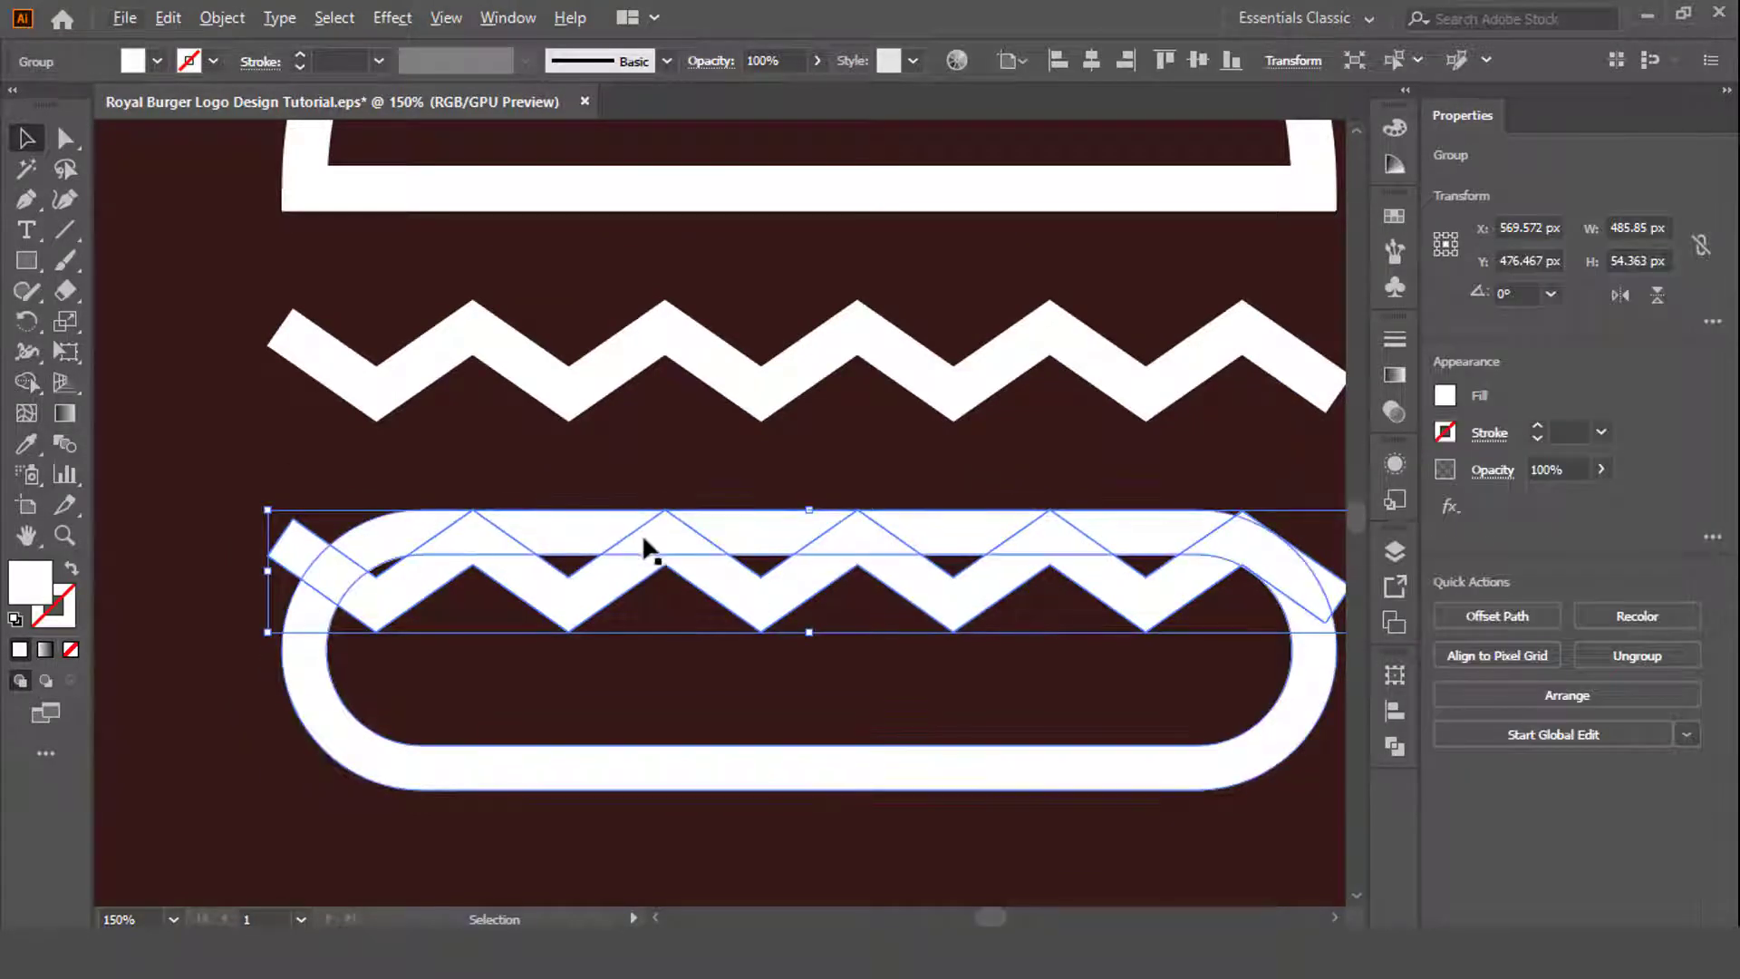
drag(642, 533, 642, 514)
scroll(756, 620, up, 6)
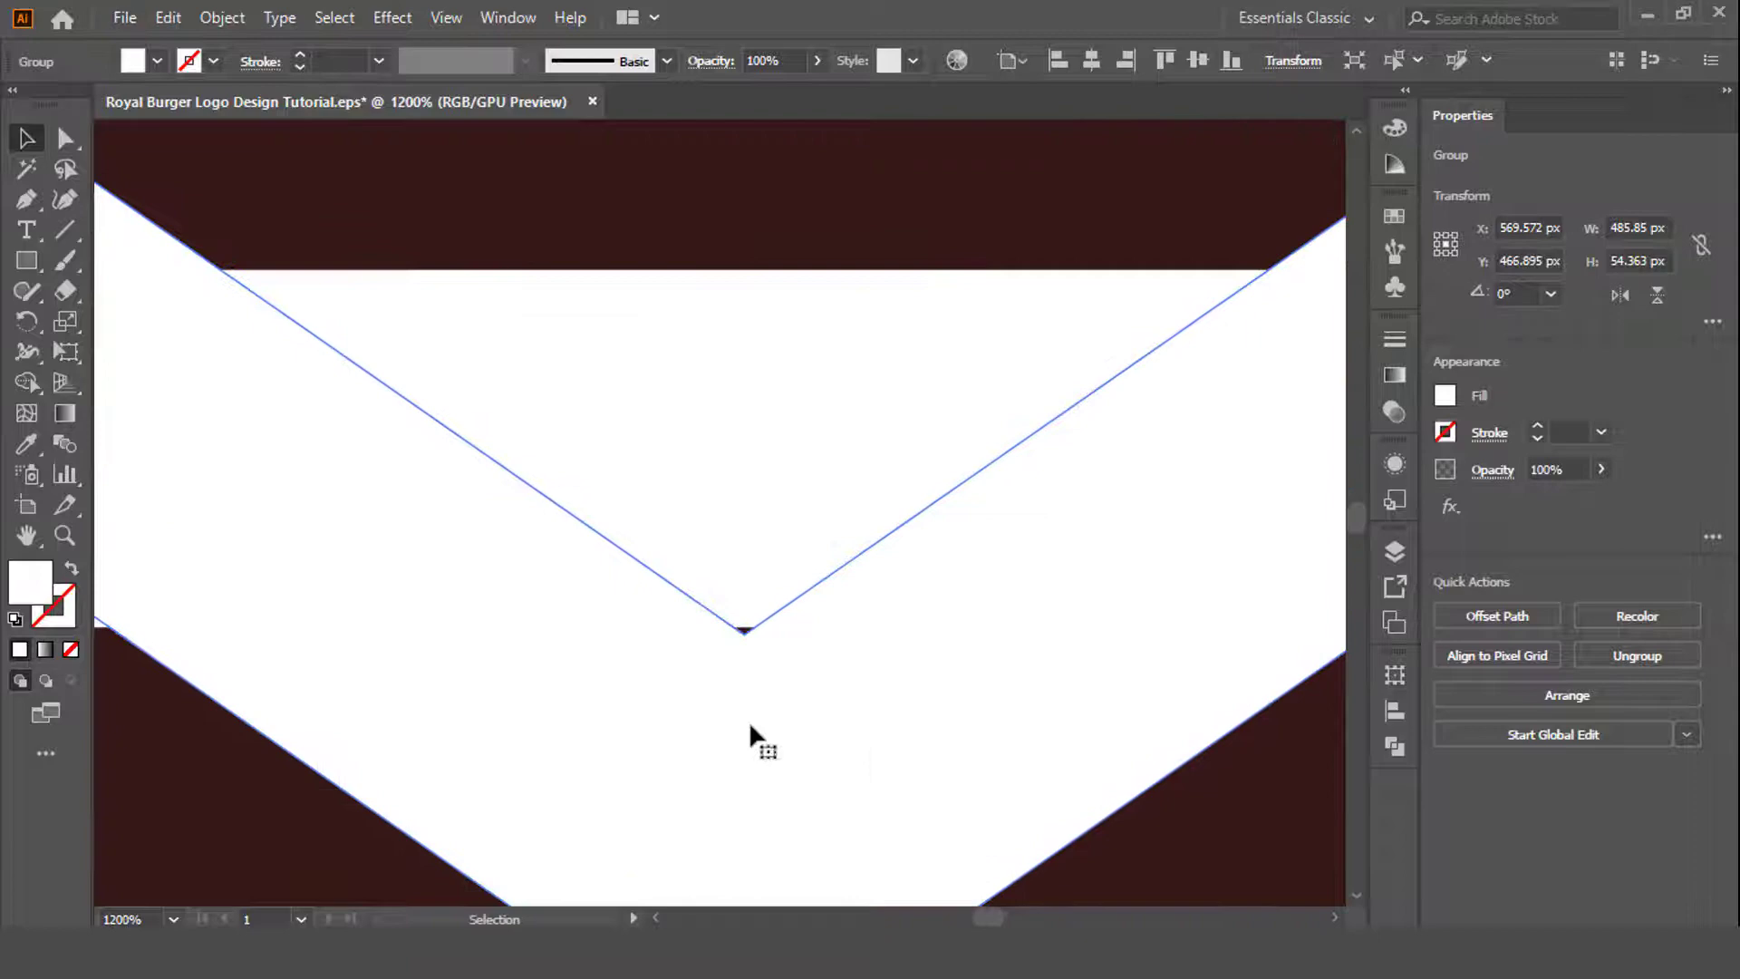
scroll(749, 721, up, 4)
drag(749, 721, 812, 676)
key(ctrl+1)
shift+click(1058, 707)
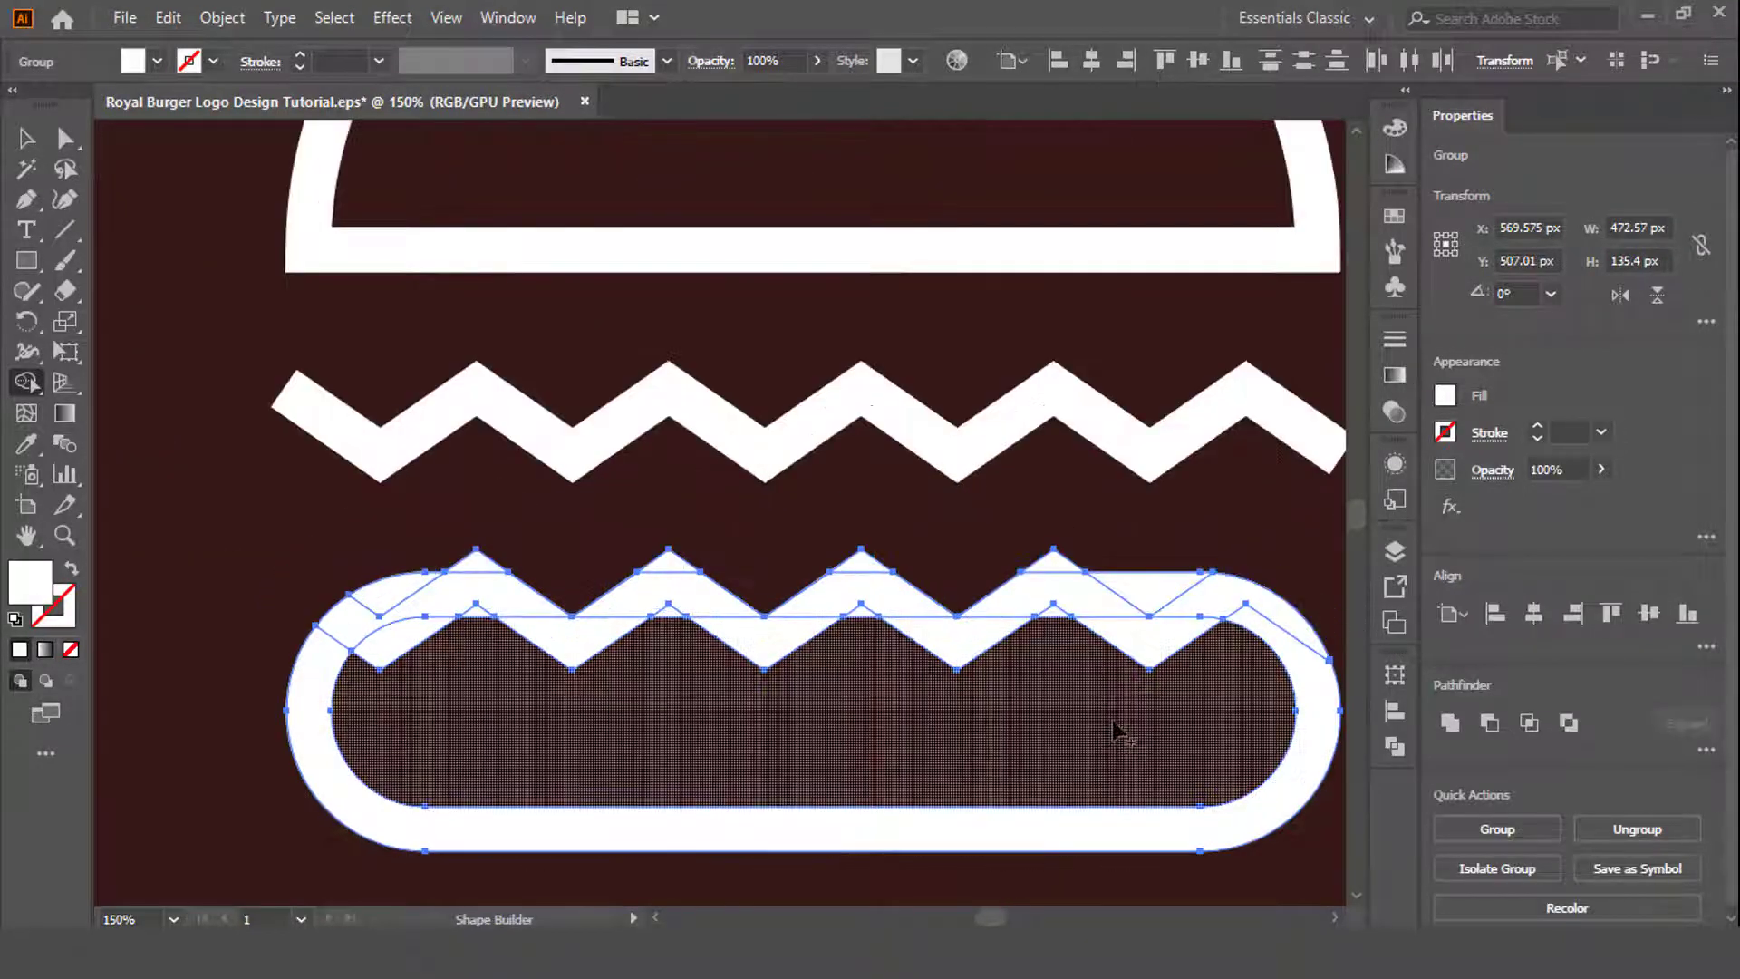
drag(291, 582, 1115, 726)
scroll(661, 668, up, 1)
Add anchor points near the zigzag valley.
key(p)
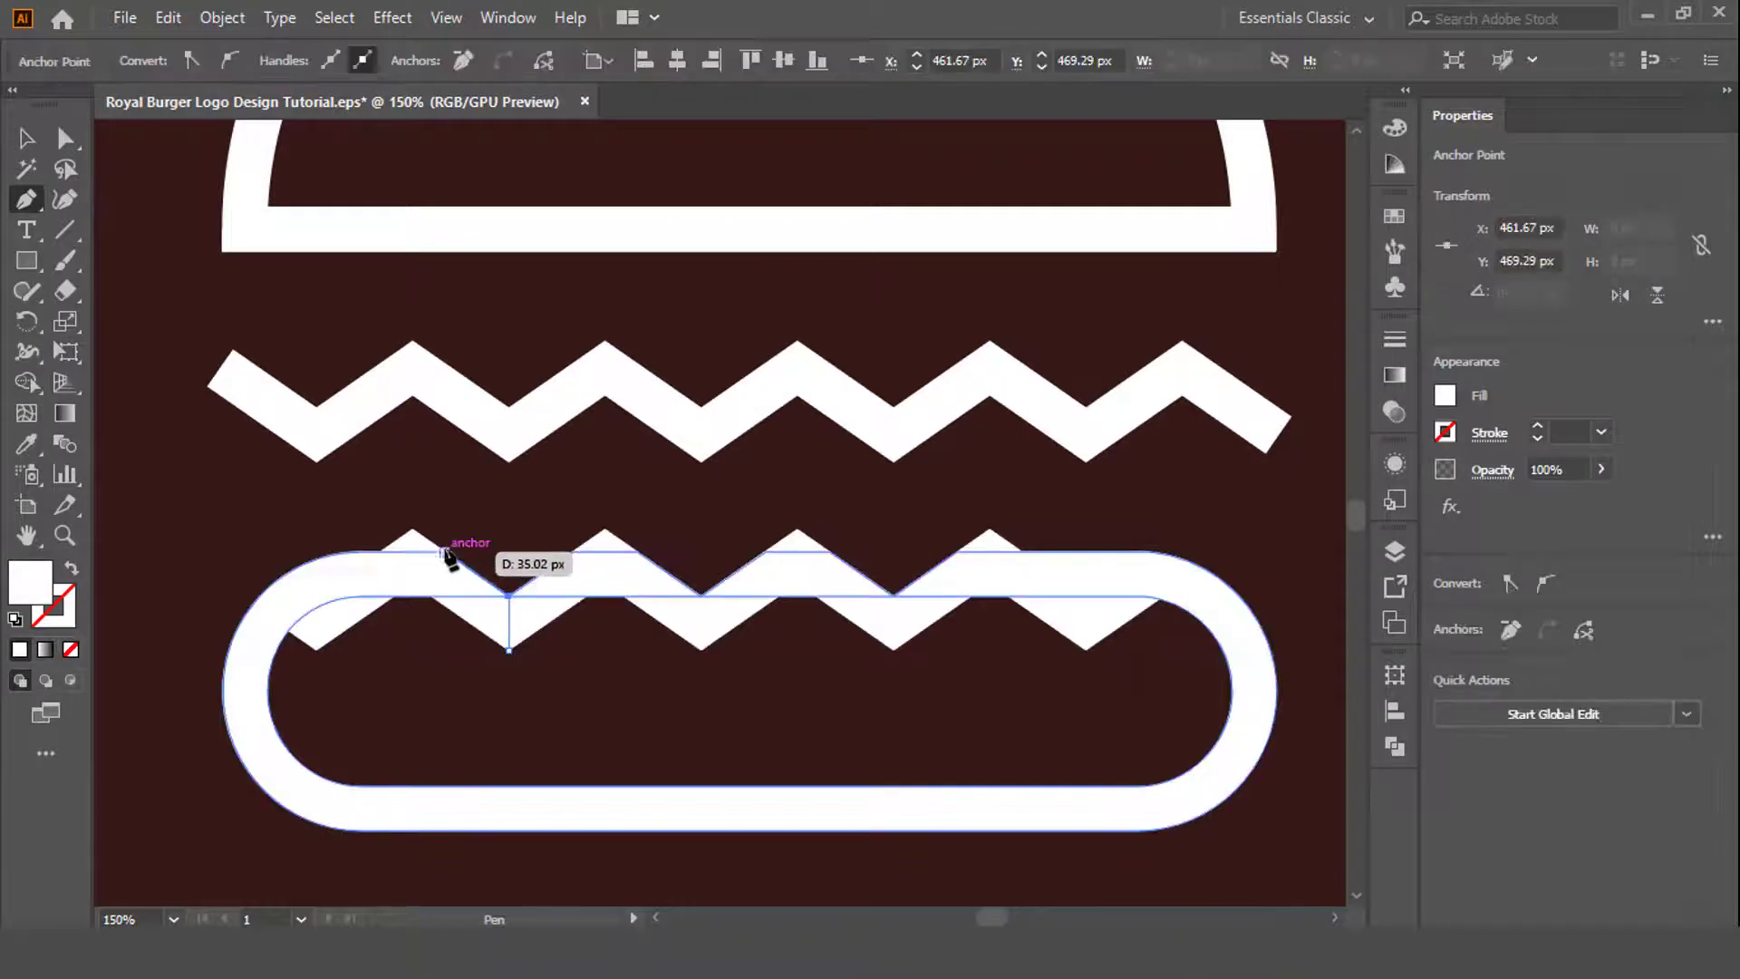
click(893, 642)
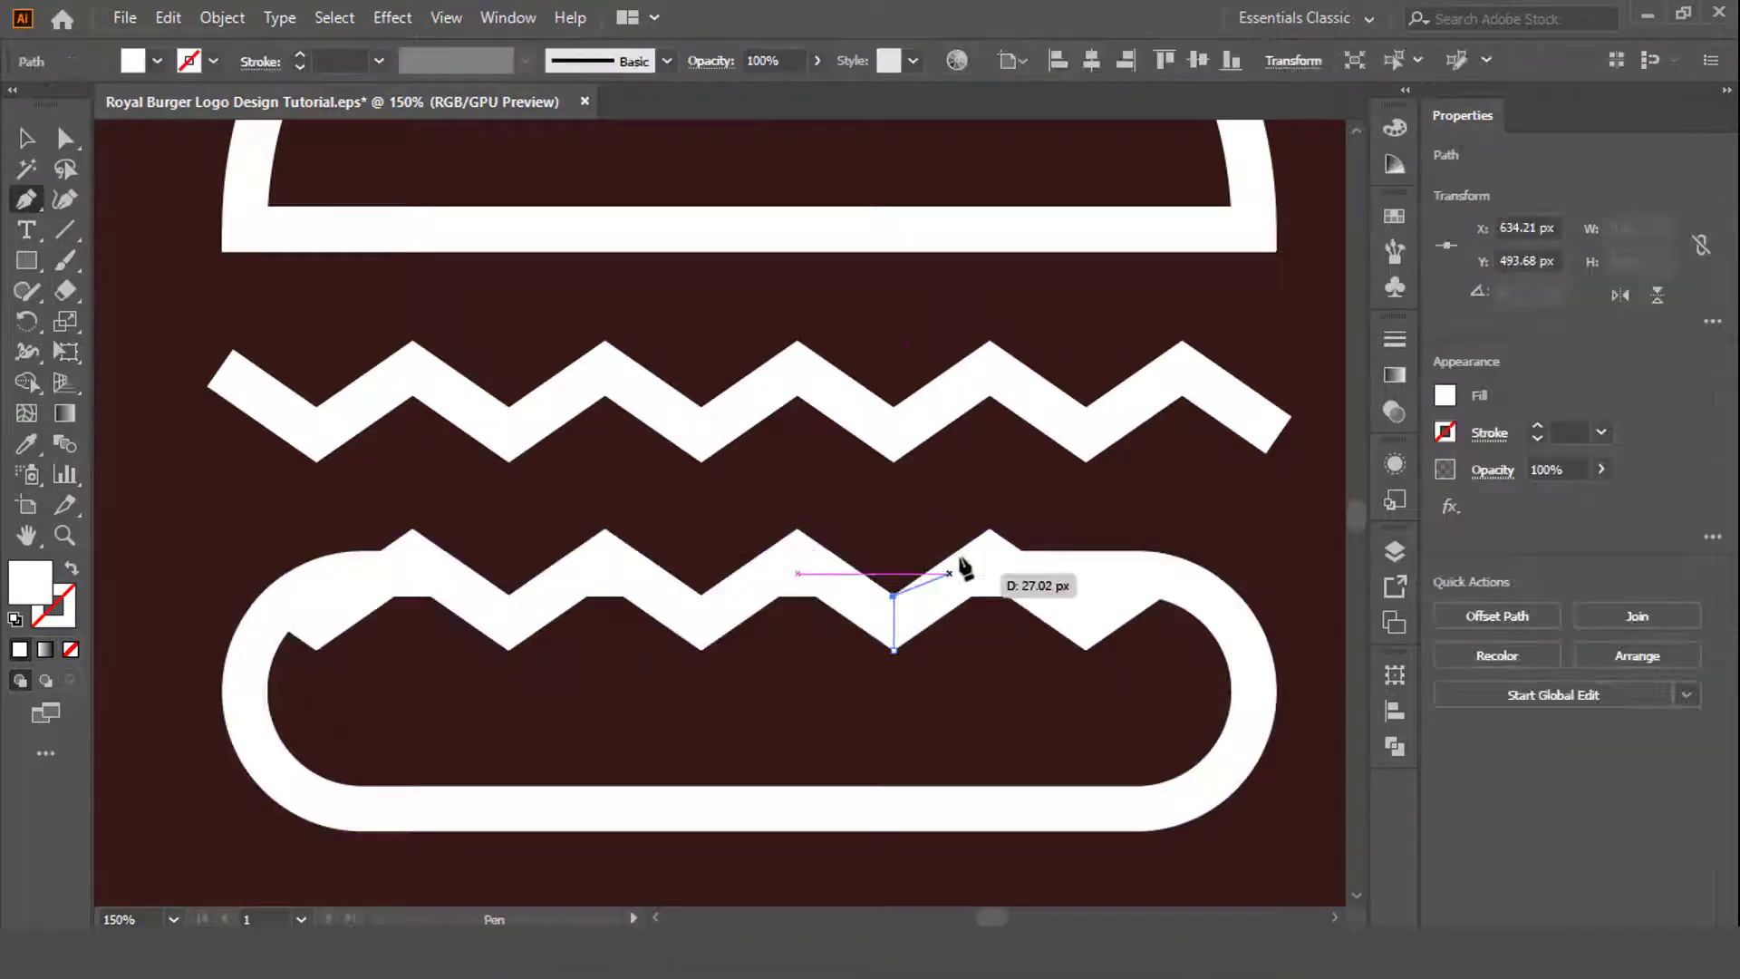
click(972, 572)
click(905, 648)
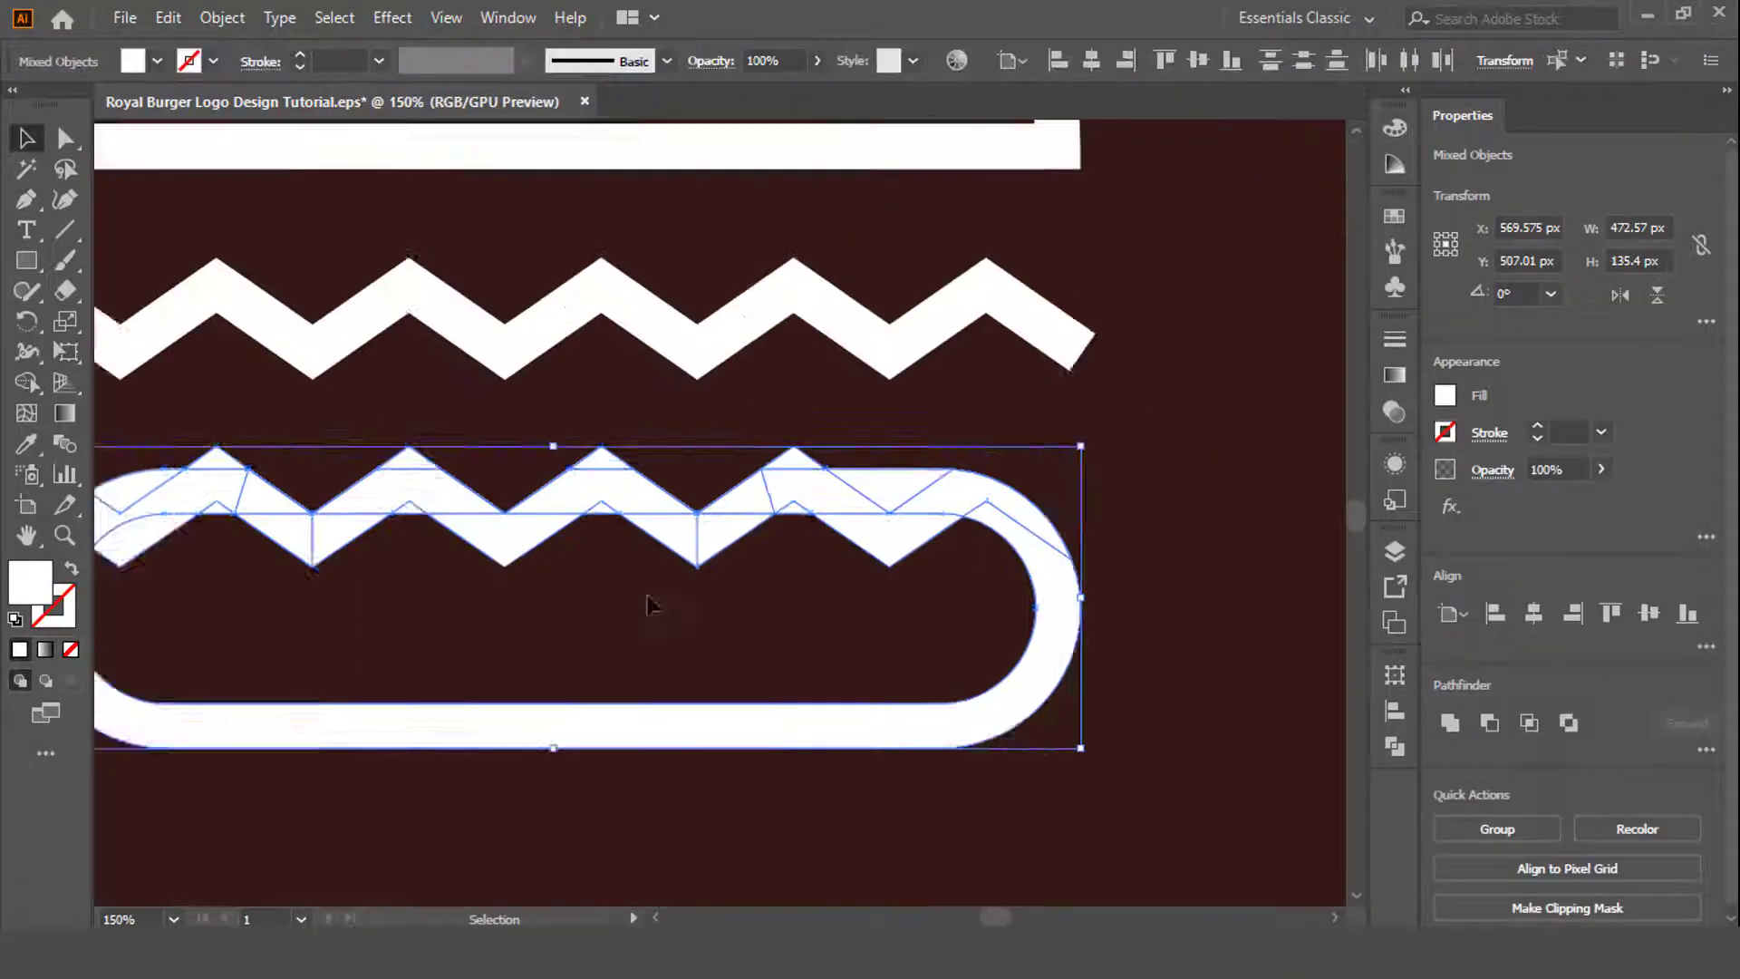
scroll(1069, 481, up, 3)
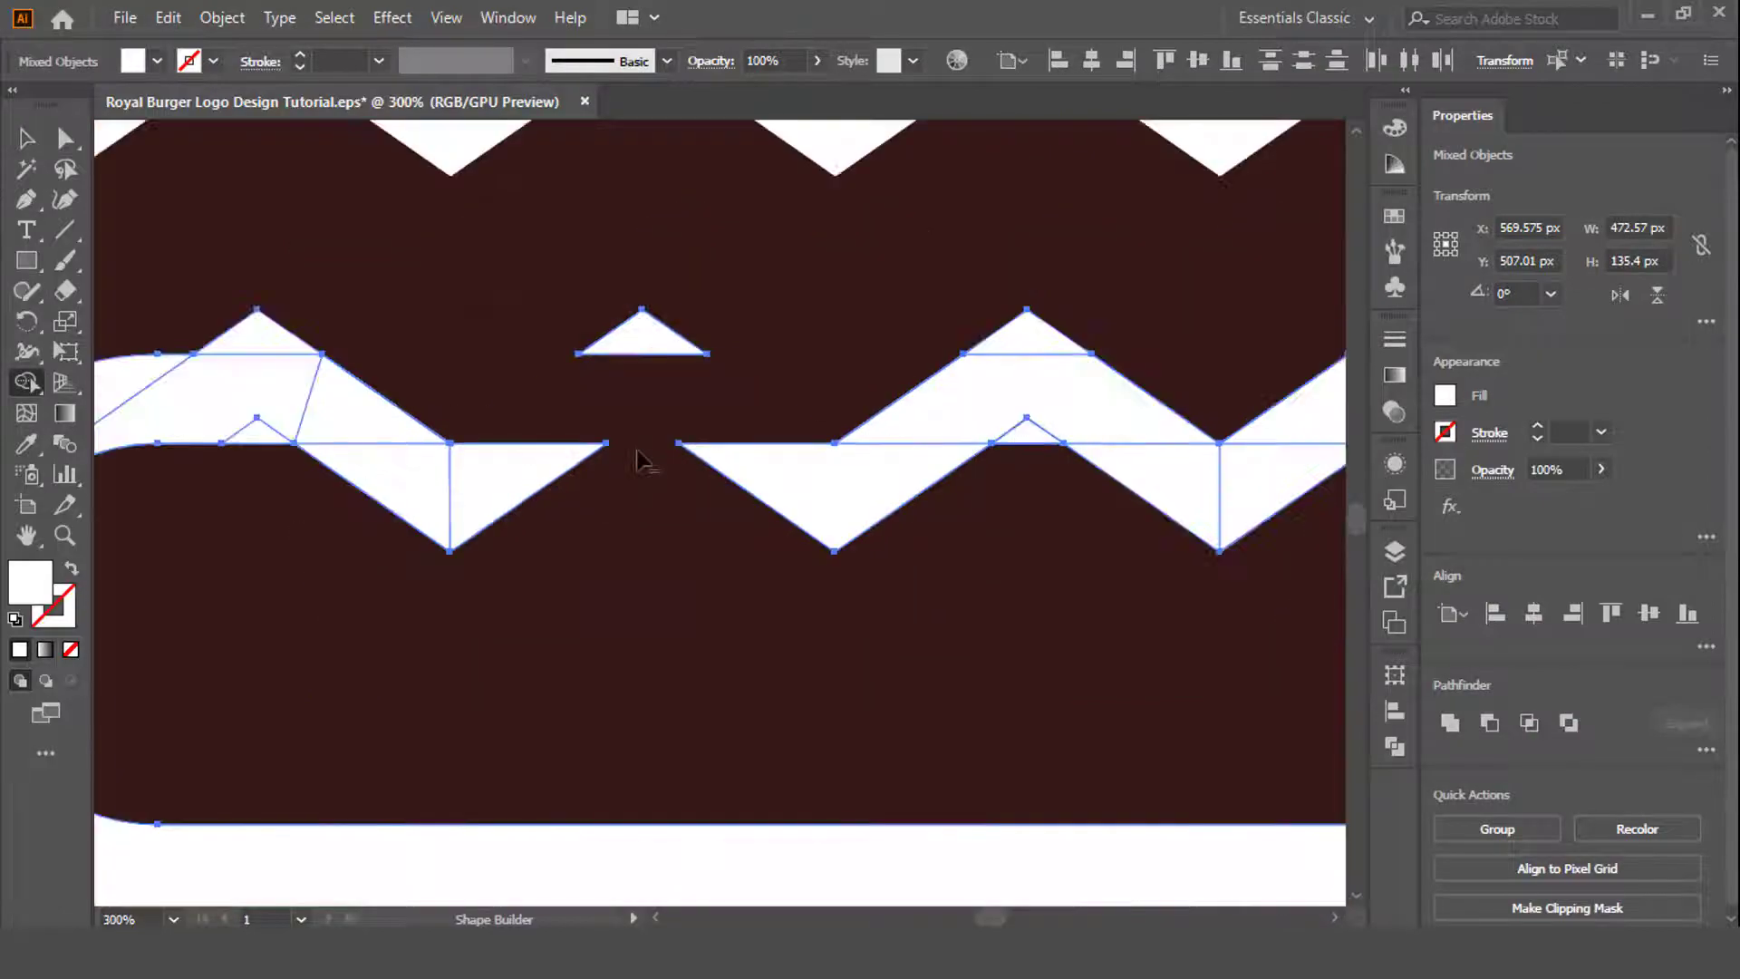
scroll(640, 458, down, 2)
scroll(458, 481, up, 3)
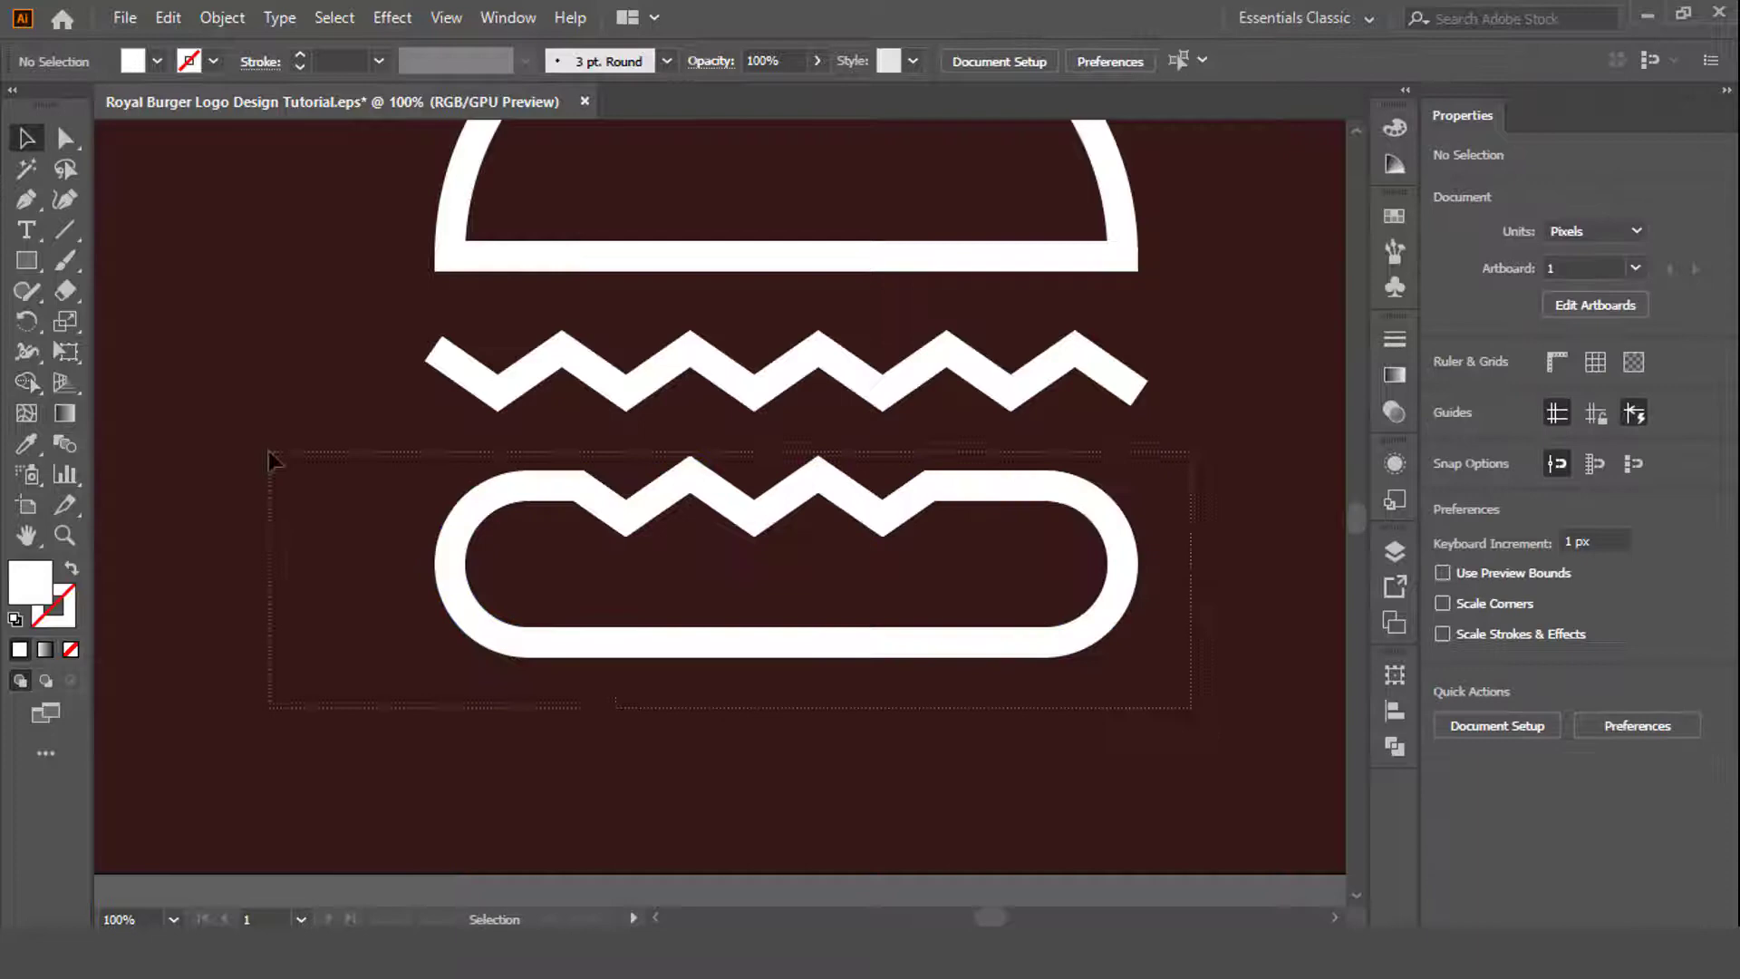
Scale the whole burger down to a smaller size.
drag(270, 461, 271, 462)
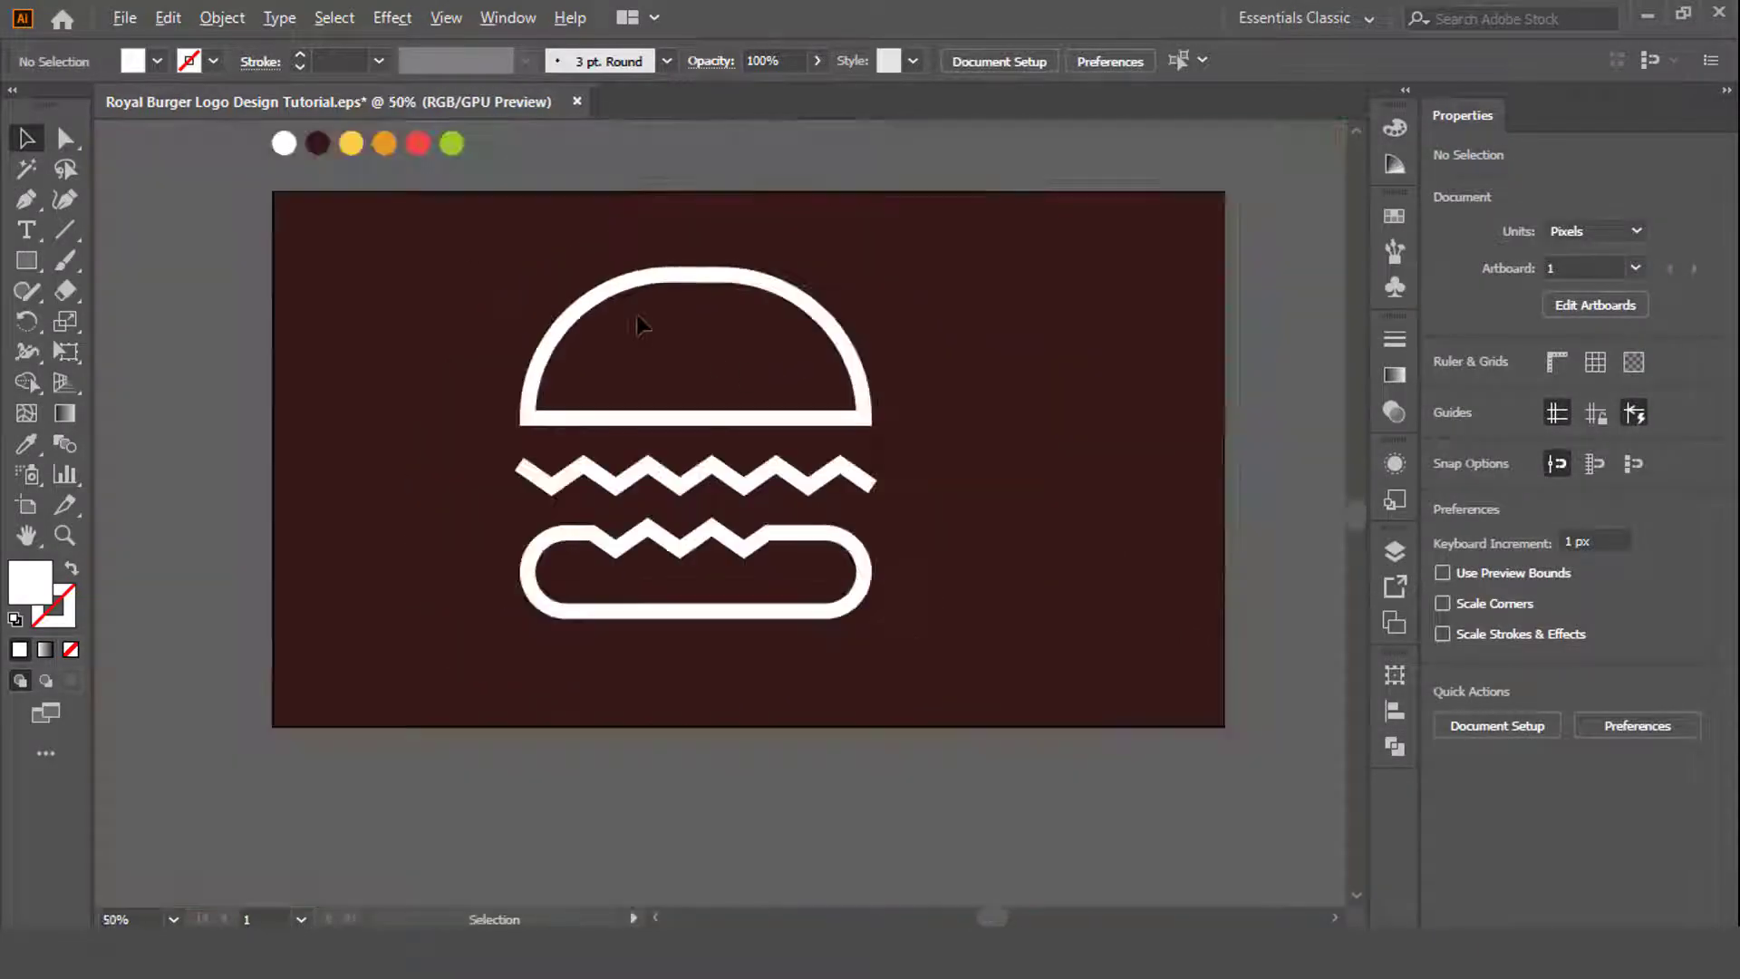
key(ctrl+a)
drag(920, 254, 886, 401)
click(742, 391)
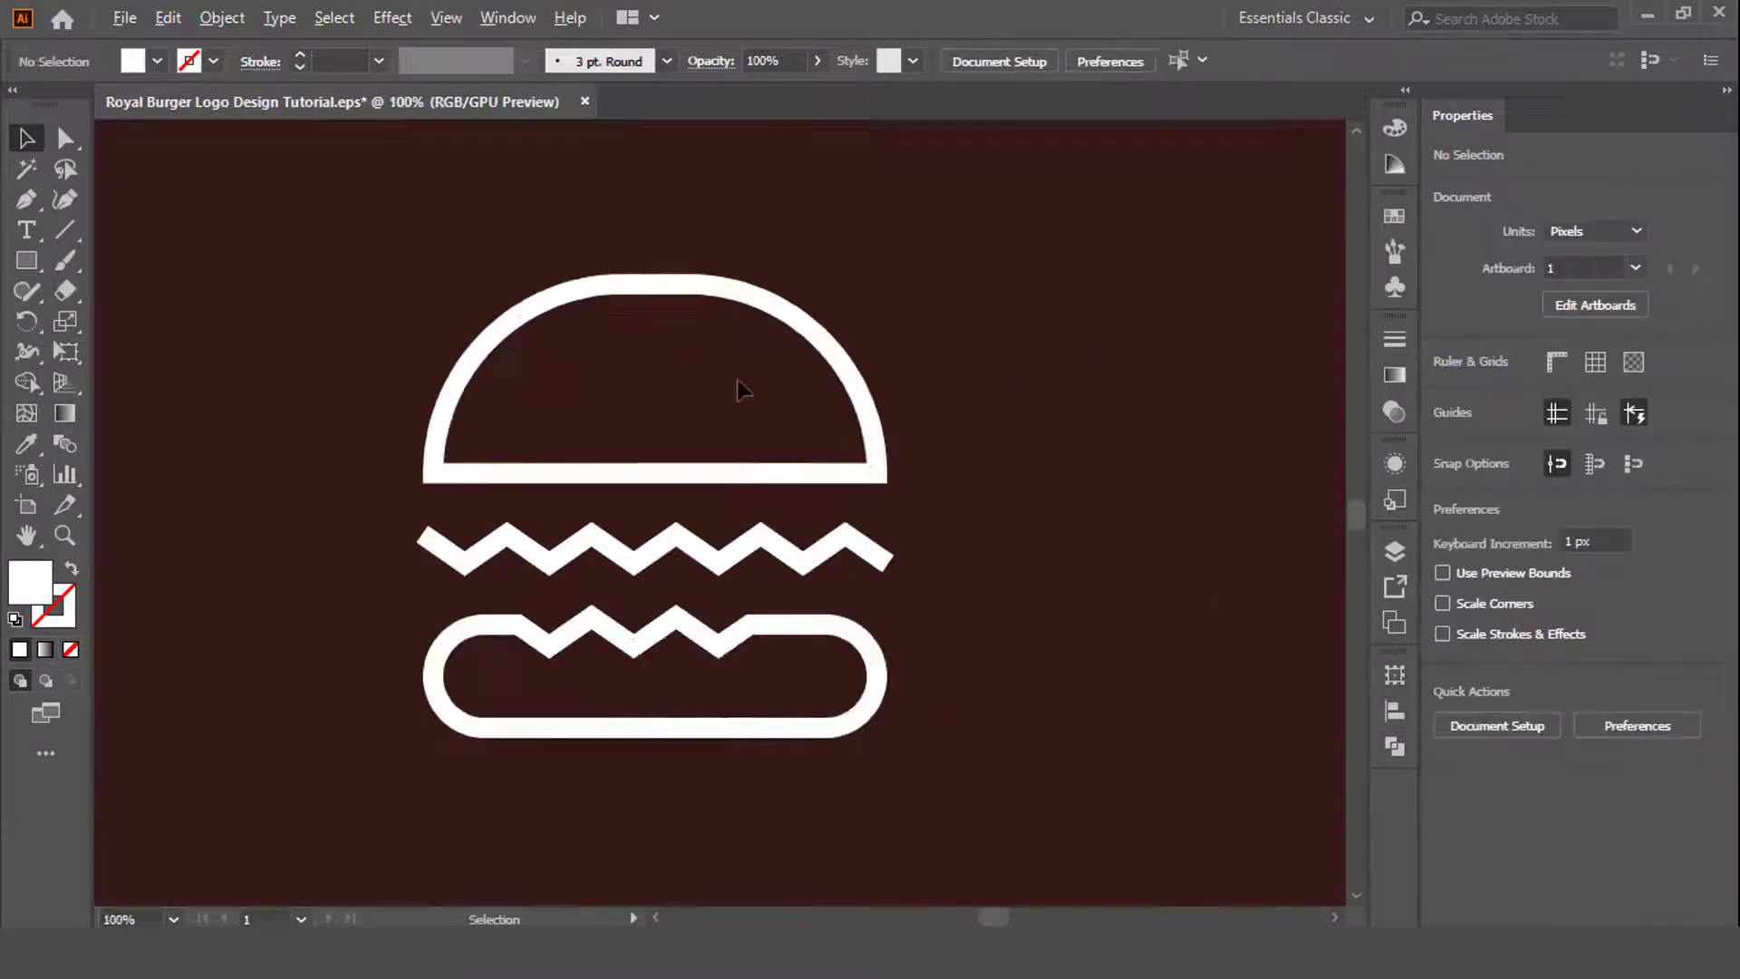
Draw a short thick white dash inside the top bun and duplicate it alongside.
key(ctrl+plus)
key(backslash)
drag(490, 344, 583, 344)
click(214, 61)
click(16, 99)
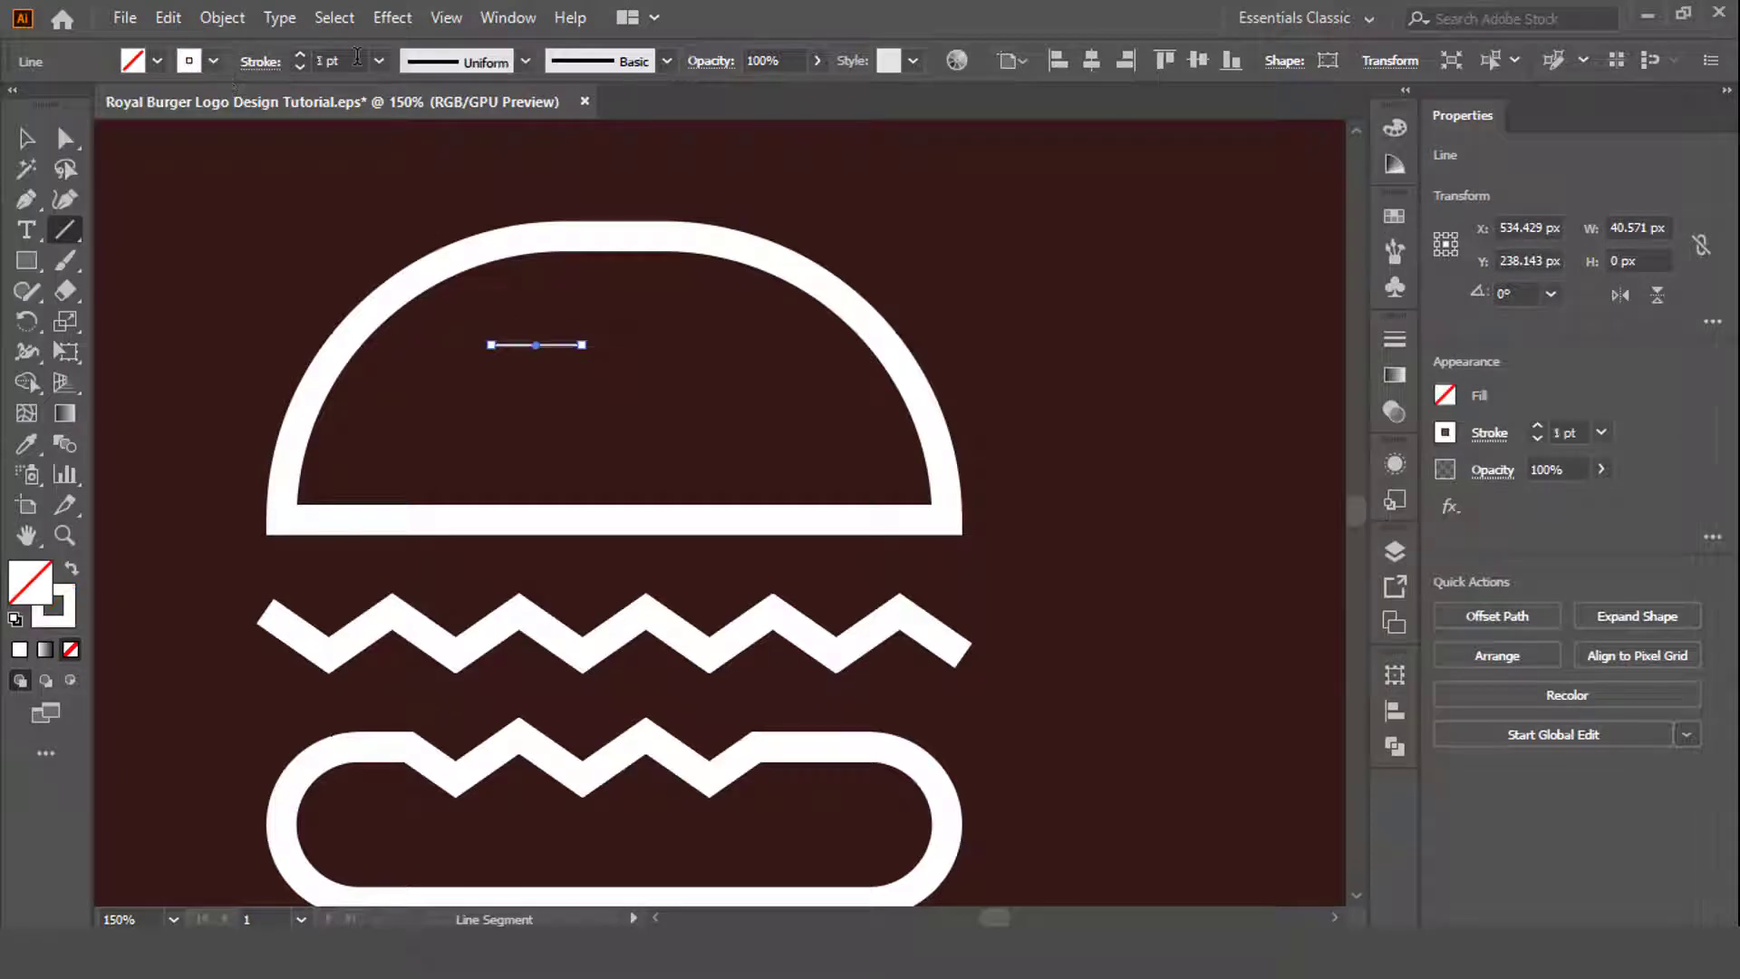
click(537, 343)
key(Escape)
key(v)
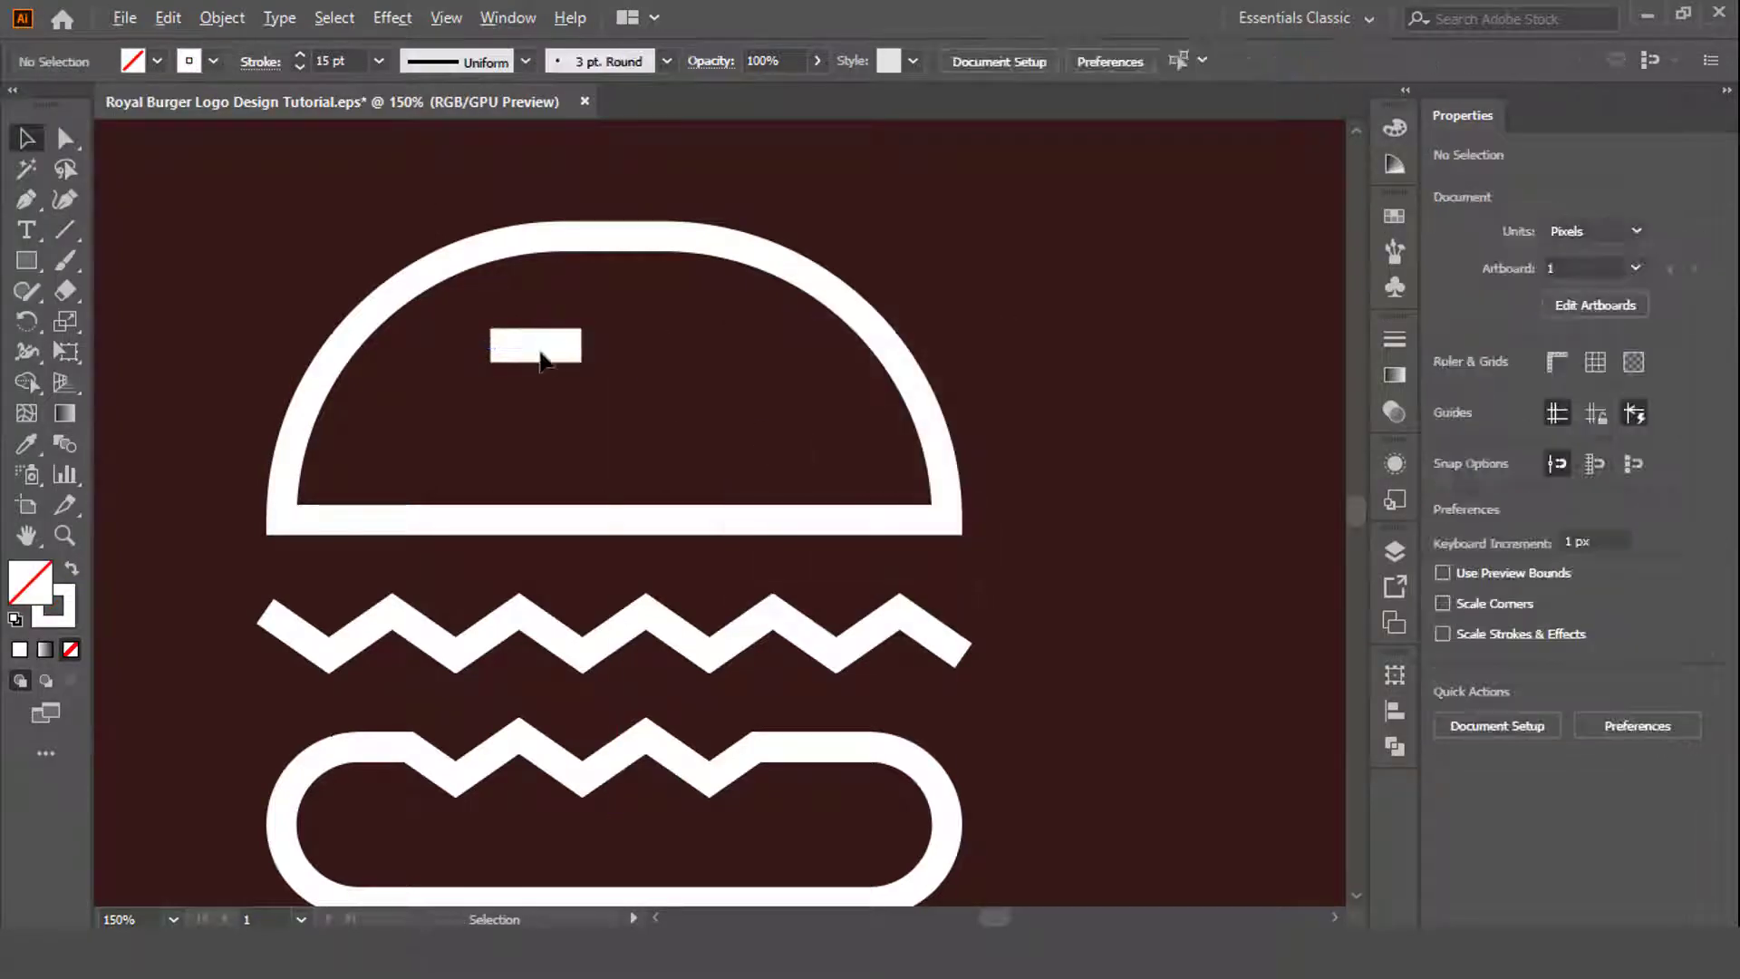
drag(696, 357, 697, 356)
key(ctrl+plus)
mouse_move(548, 360)
mouse_down()
mouse_move(404, 466)
mouse_move(766, 458)
mouse_up()
Thicken the stroke of the top-row dashes.
double_click(742, 352)
key(Escape)
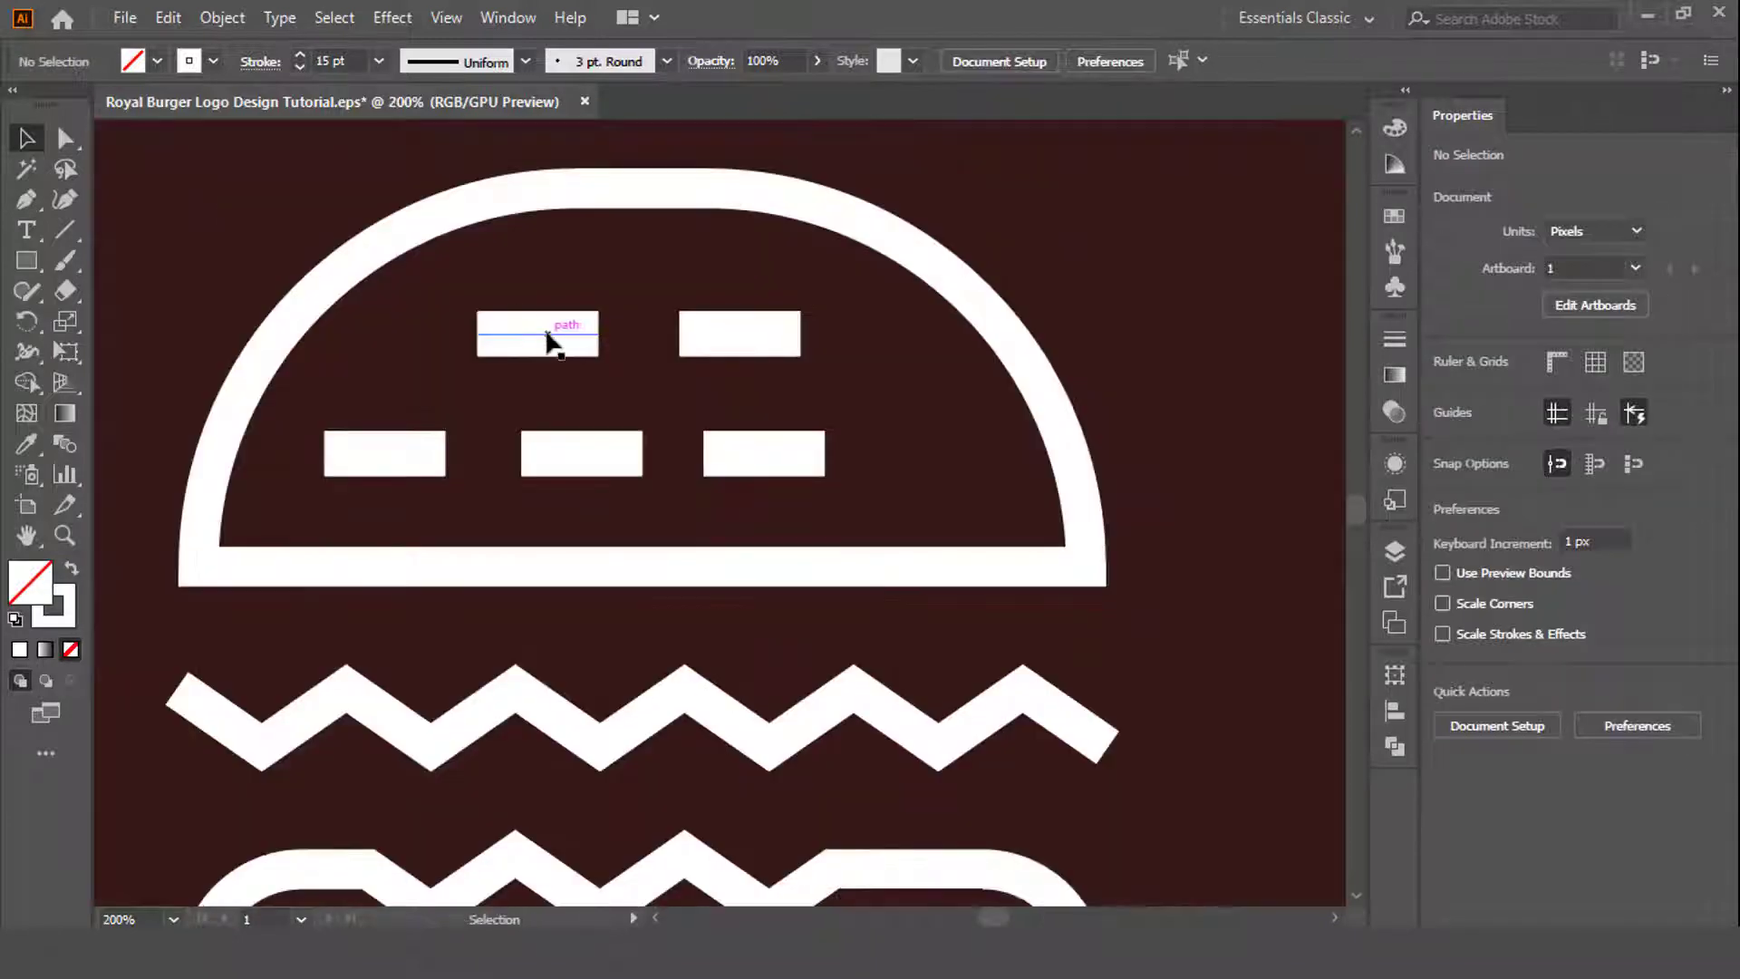
click(548, 335)
shift+click(742, 334)
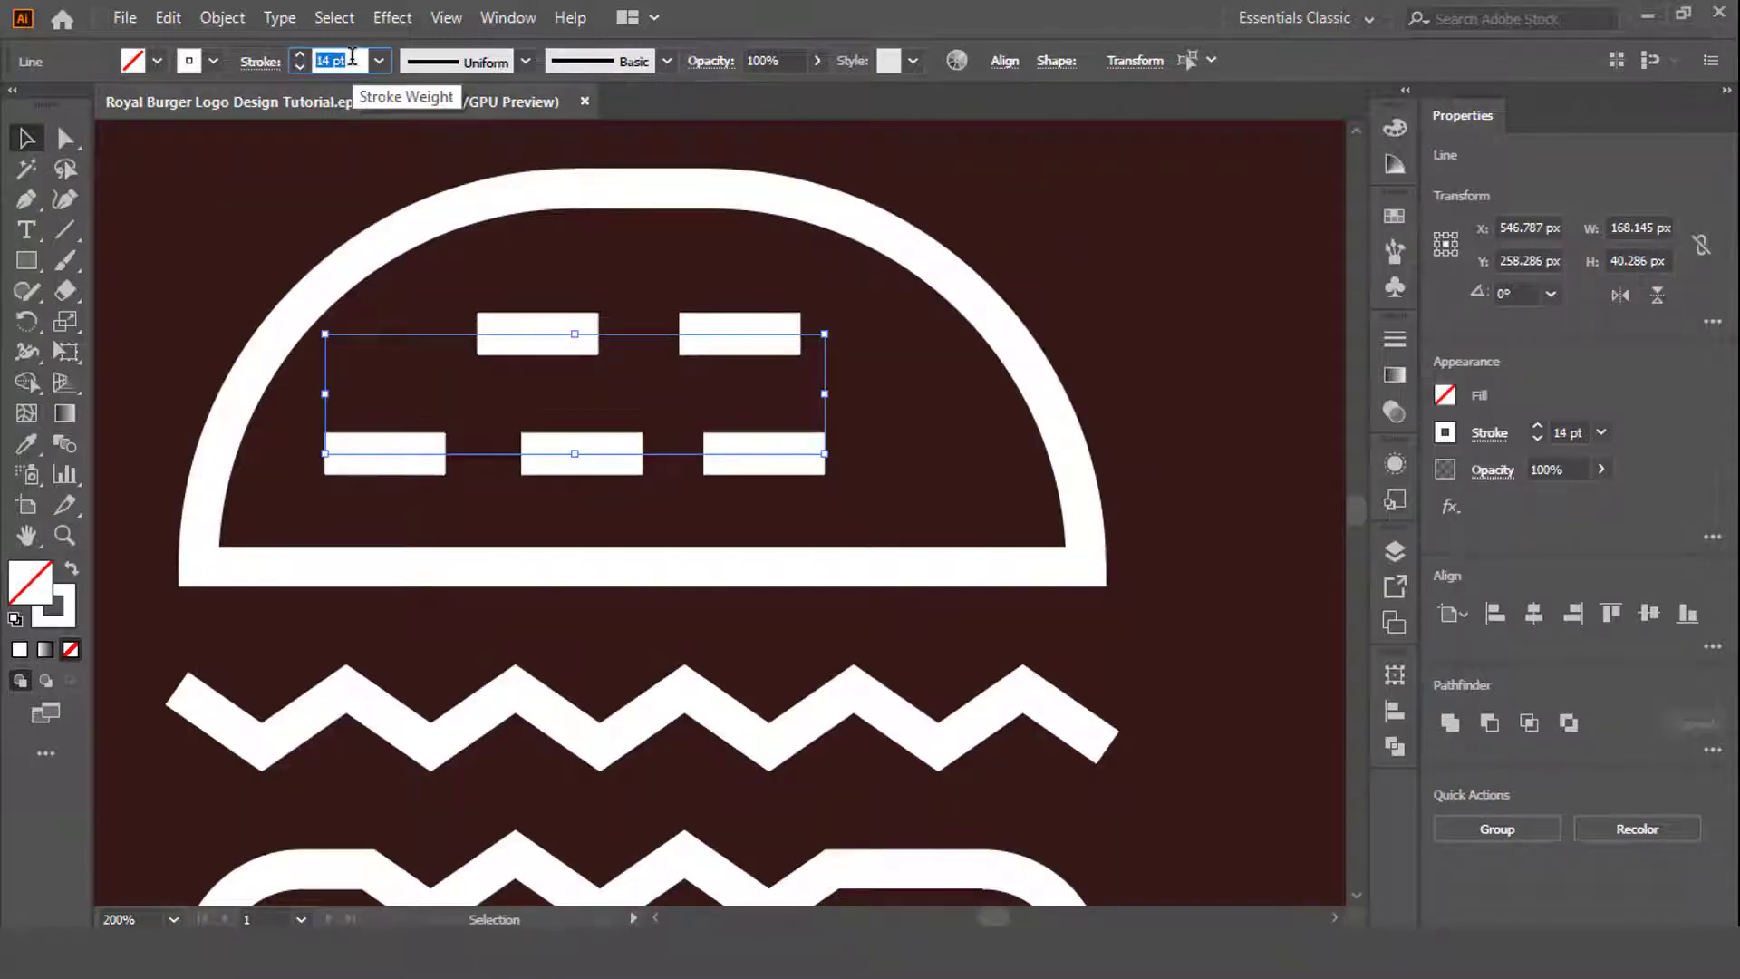
key(Up)
click(797, 454)
shift+click(582, 455)
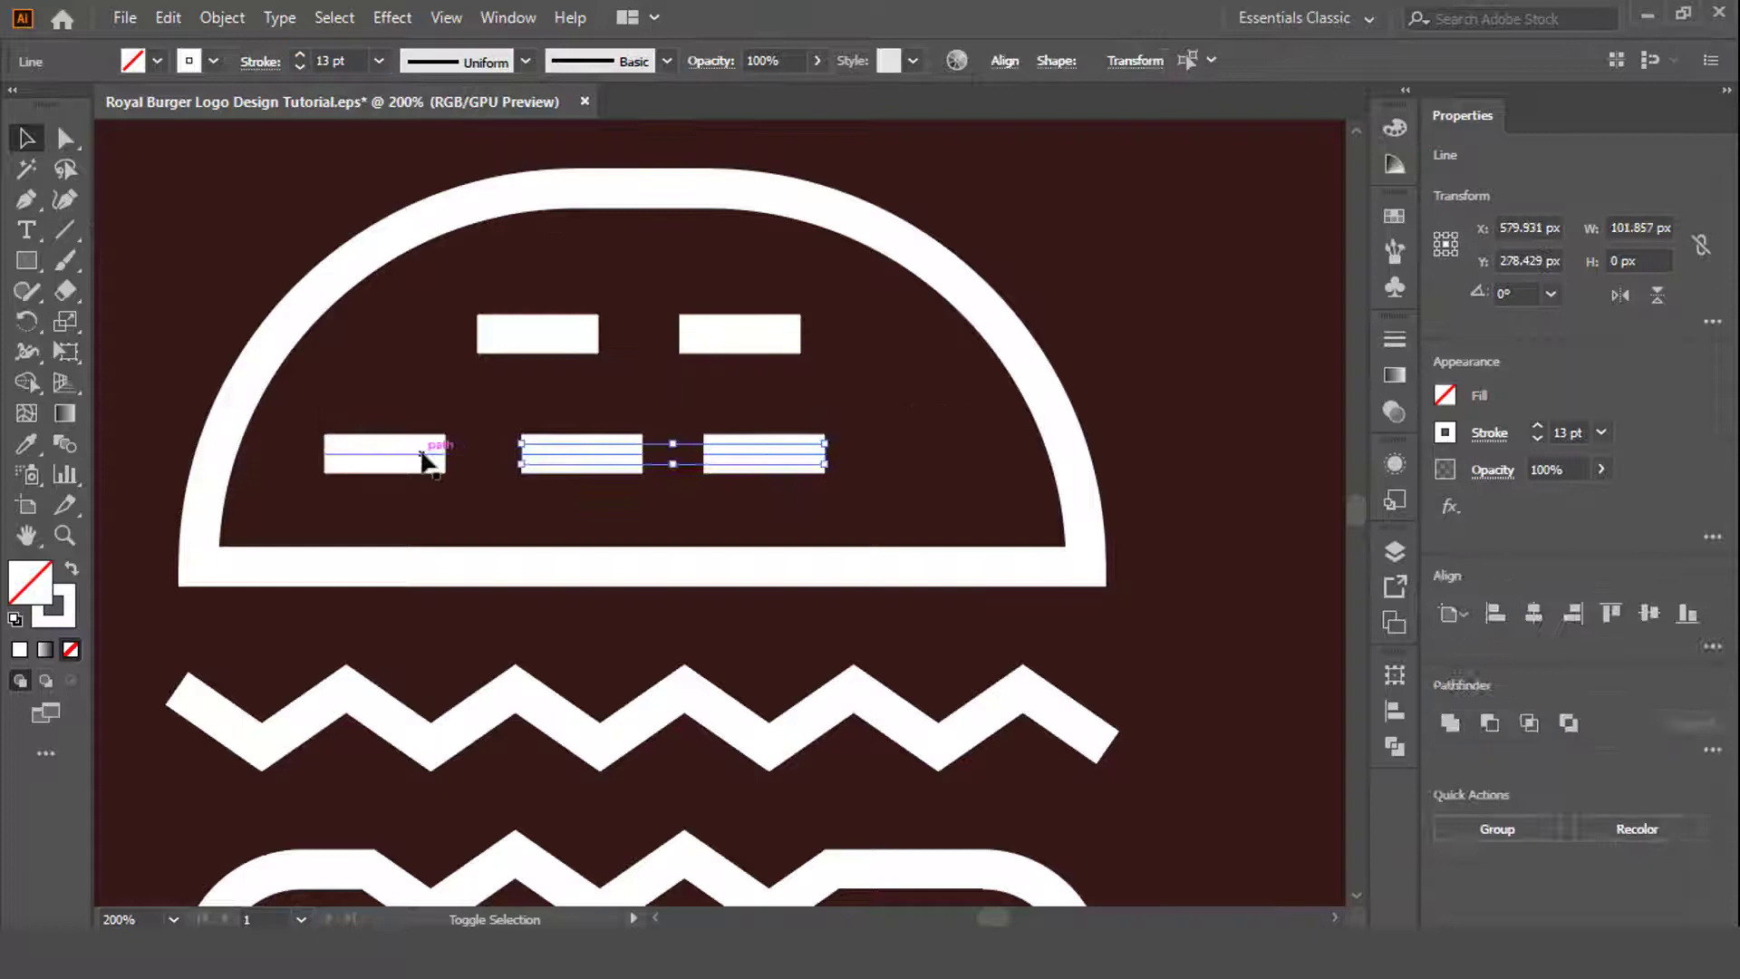
Expand the dash strokes into filled shapes.
click(222, 16)
click(311, 304)
key(Return)
key(ctrl+shift+a)
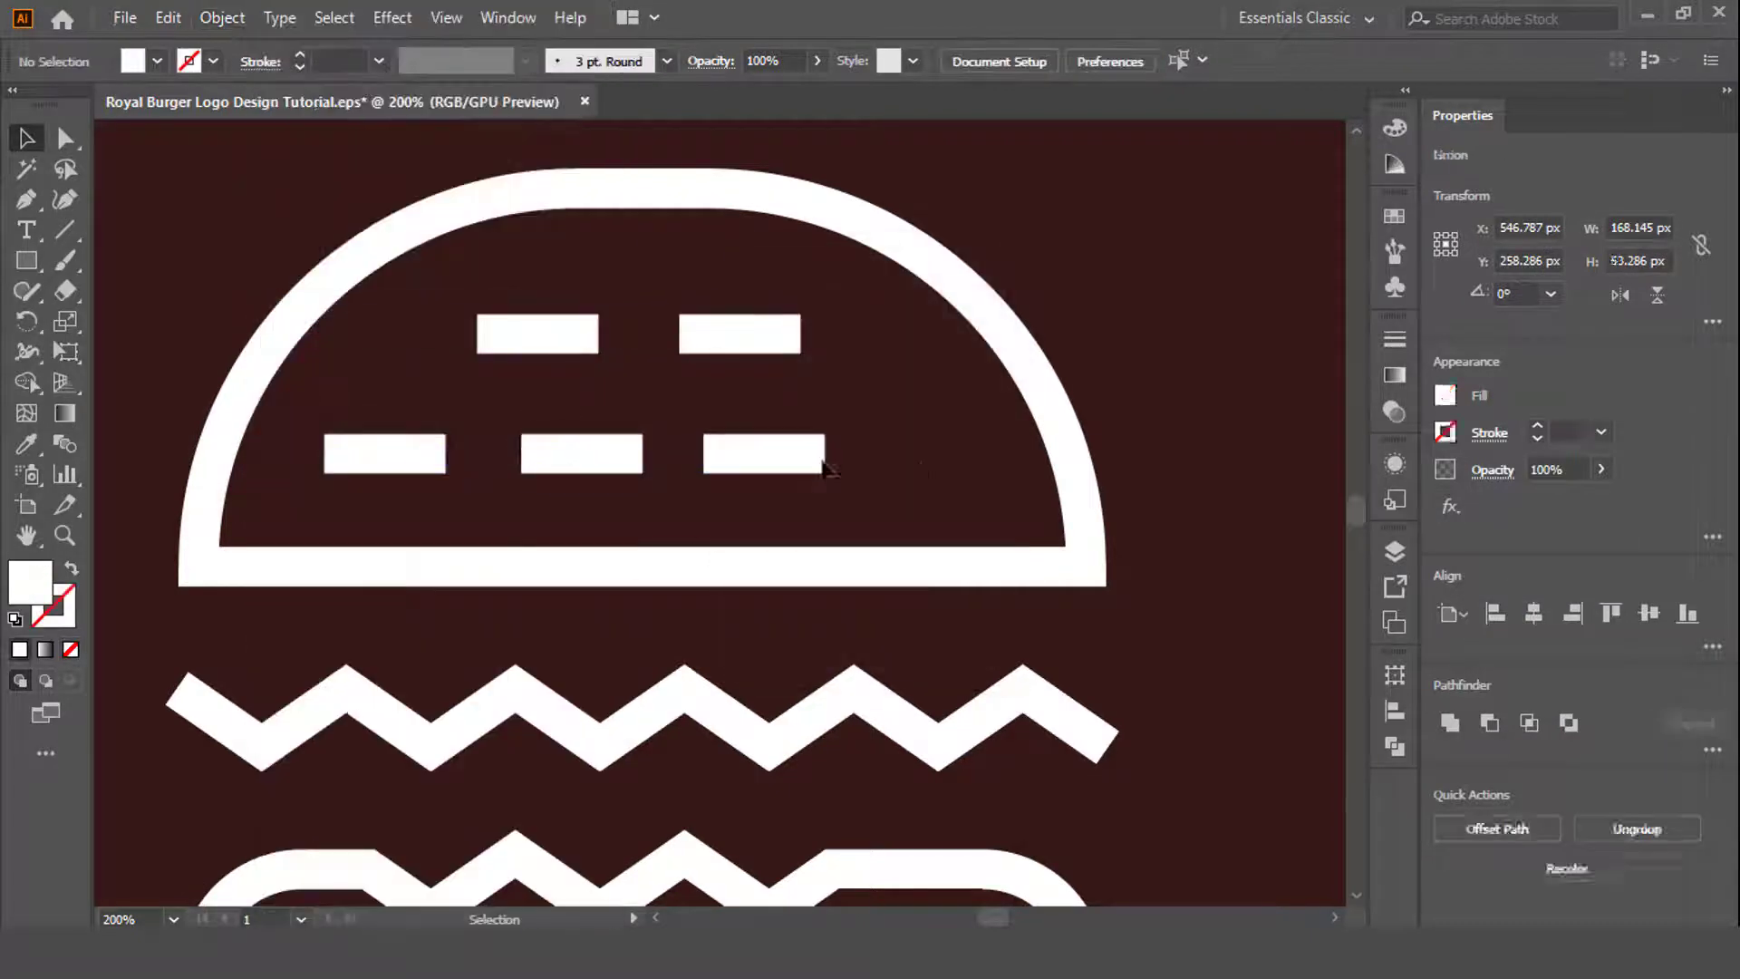
key(ctrl+equal)
Draw spacer rectangles between the dashes to even out their spacing.
key(m)
drag(654, 304, 778, 395)
drag(426, 428, 548, 523)
key(v)
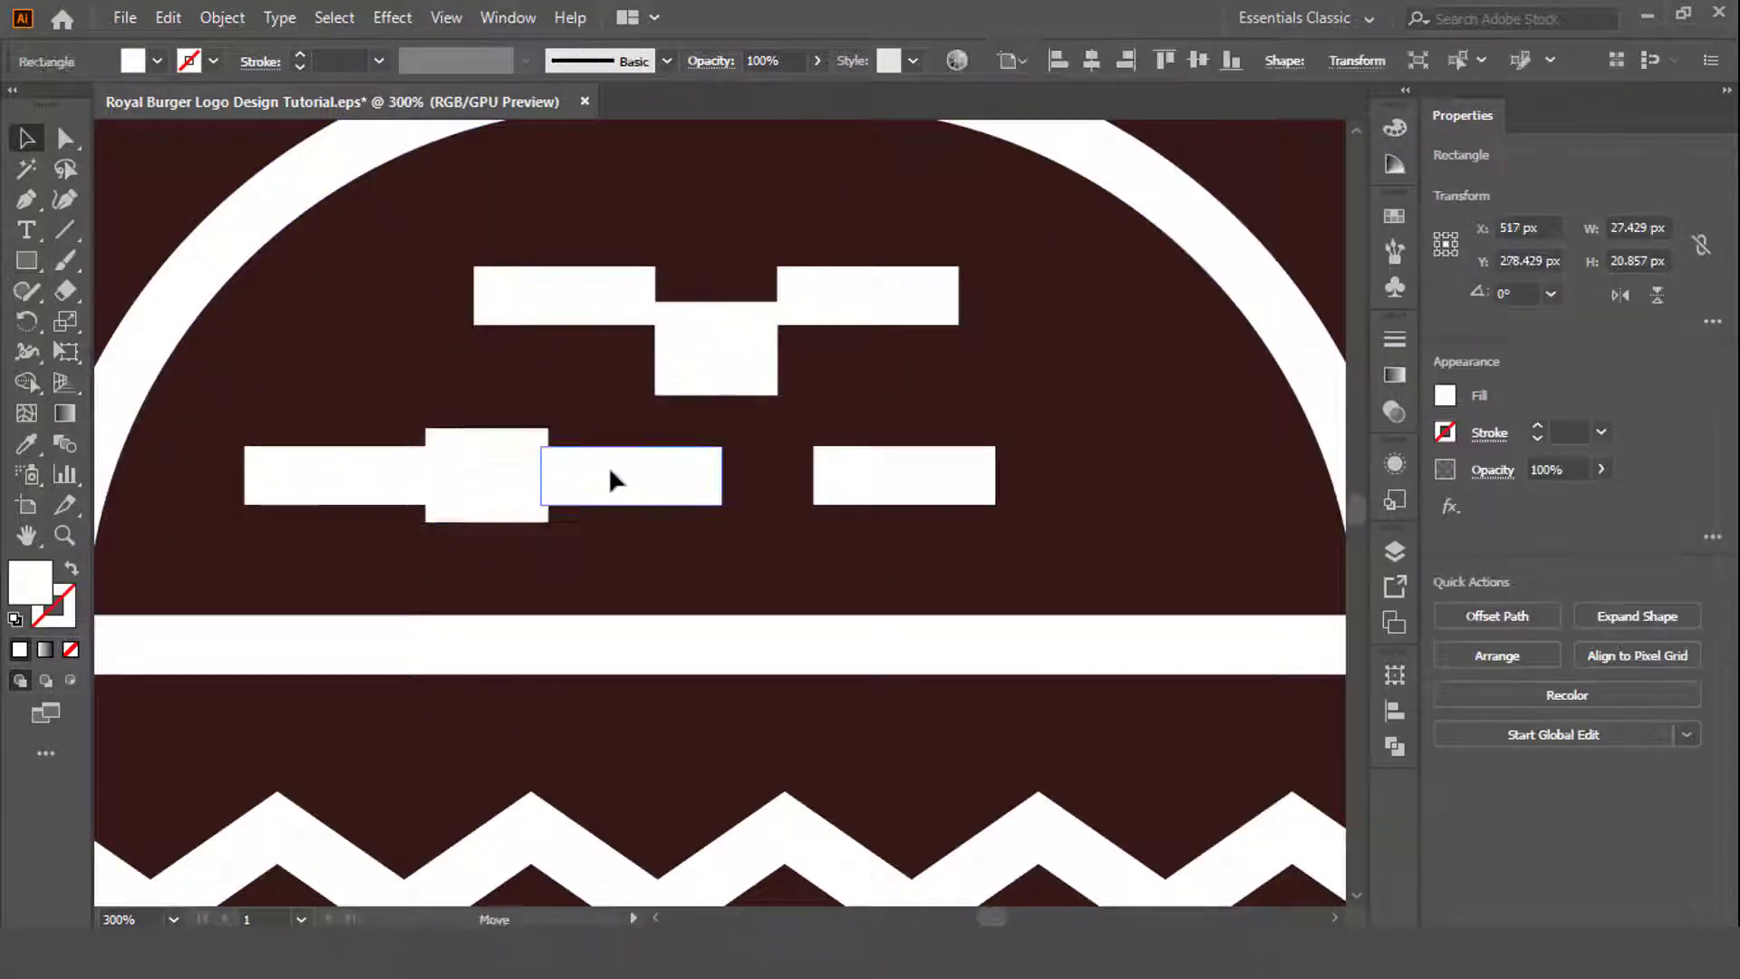
drag(756, 477, 933, 475)
shift+click(505, 459)
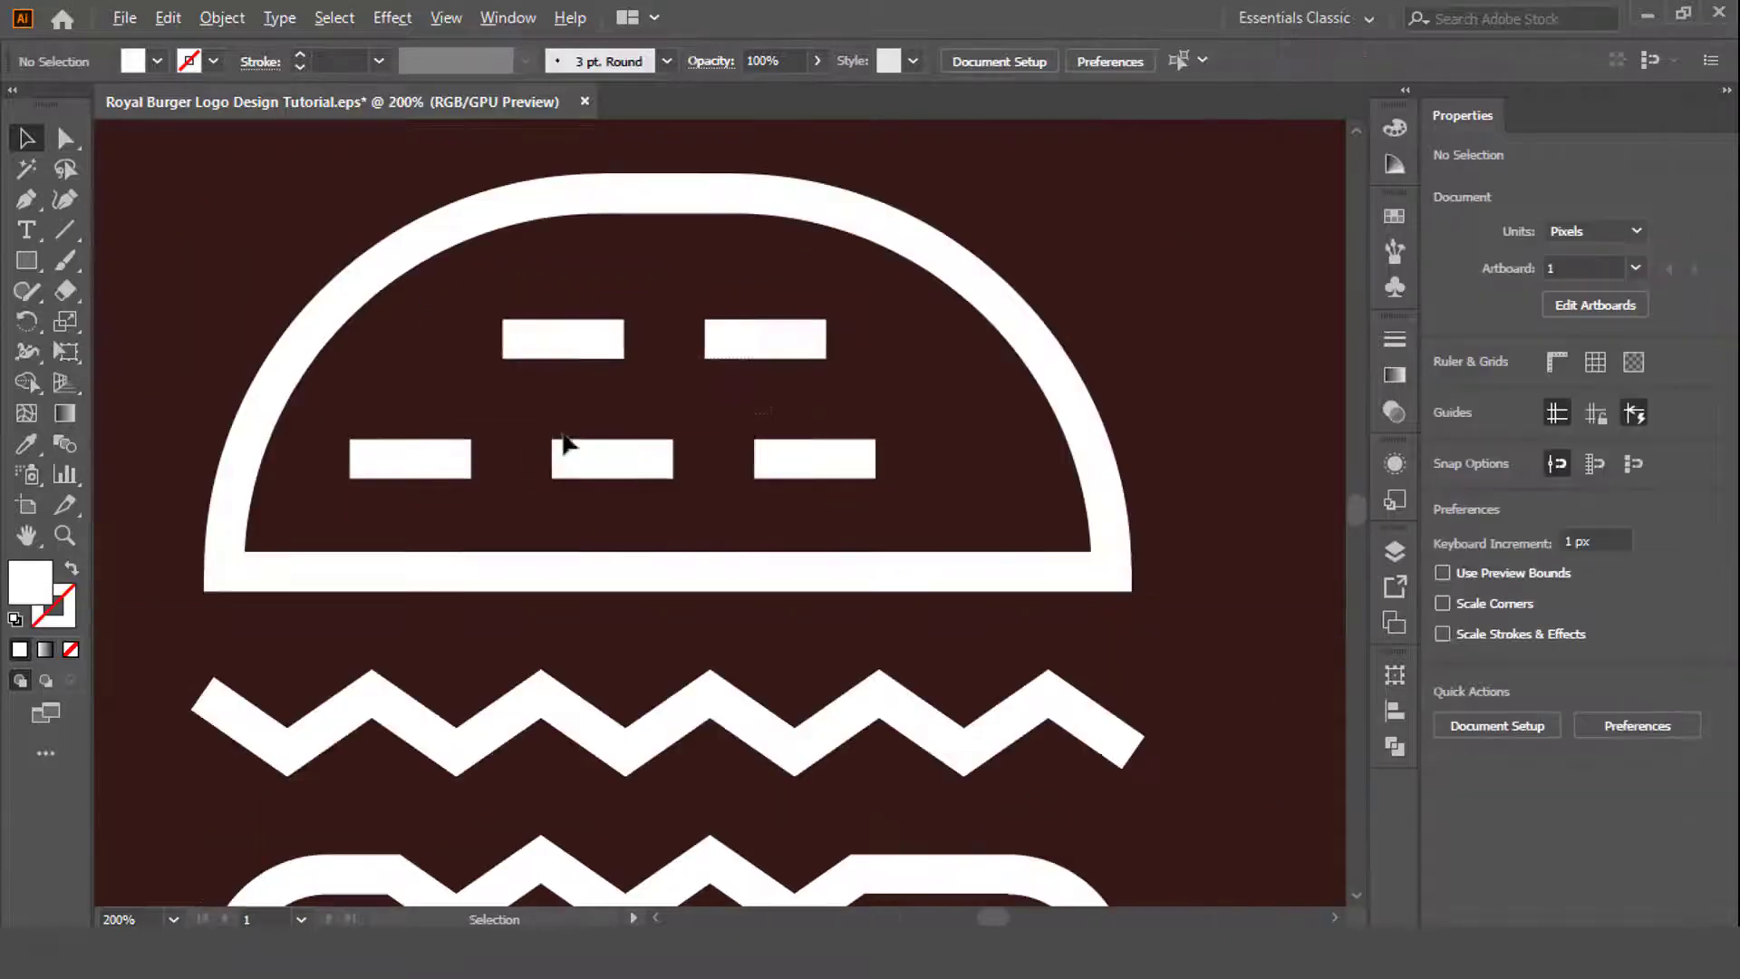
Select both dash rows and the top bun arc, then apply an Object menu command.
click(545, 348)
click(434, 439)
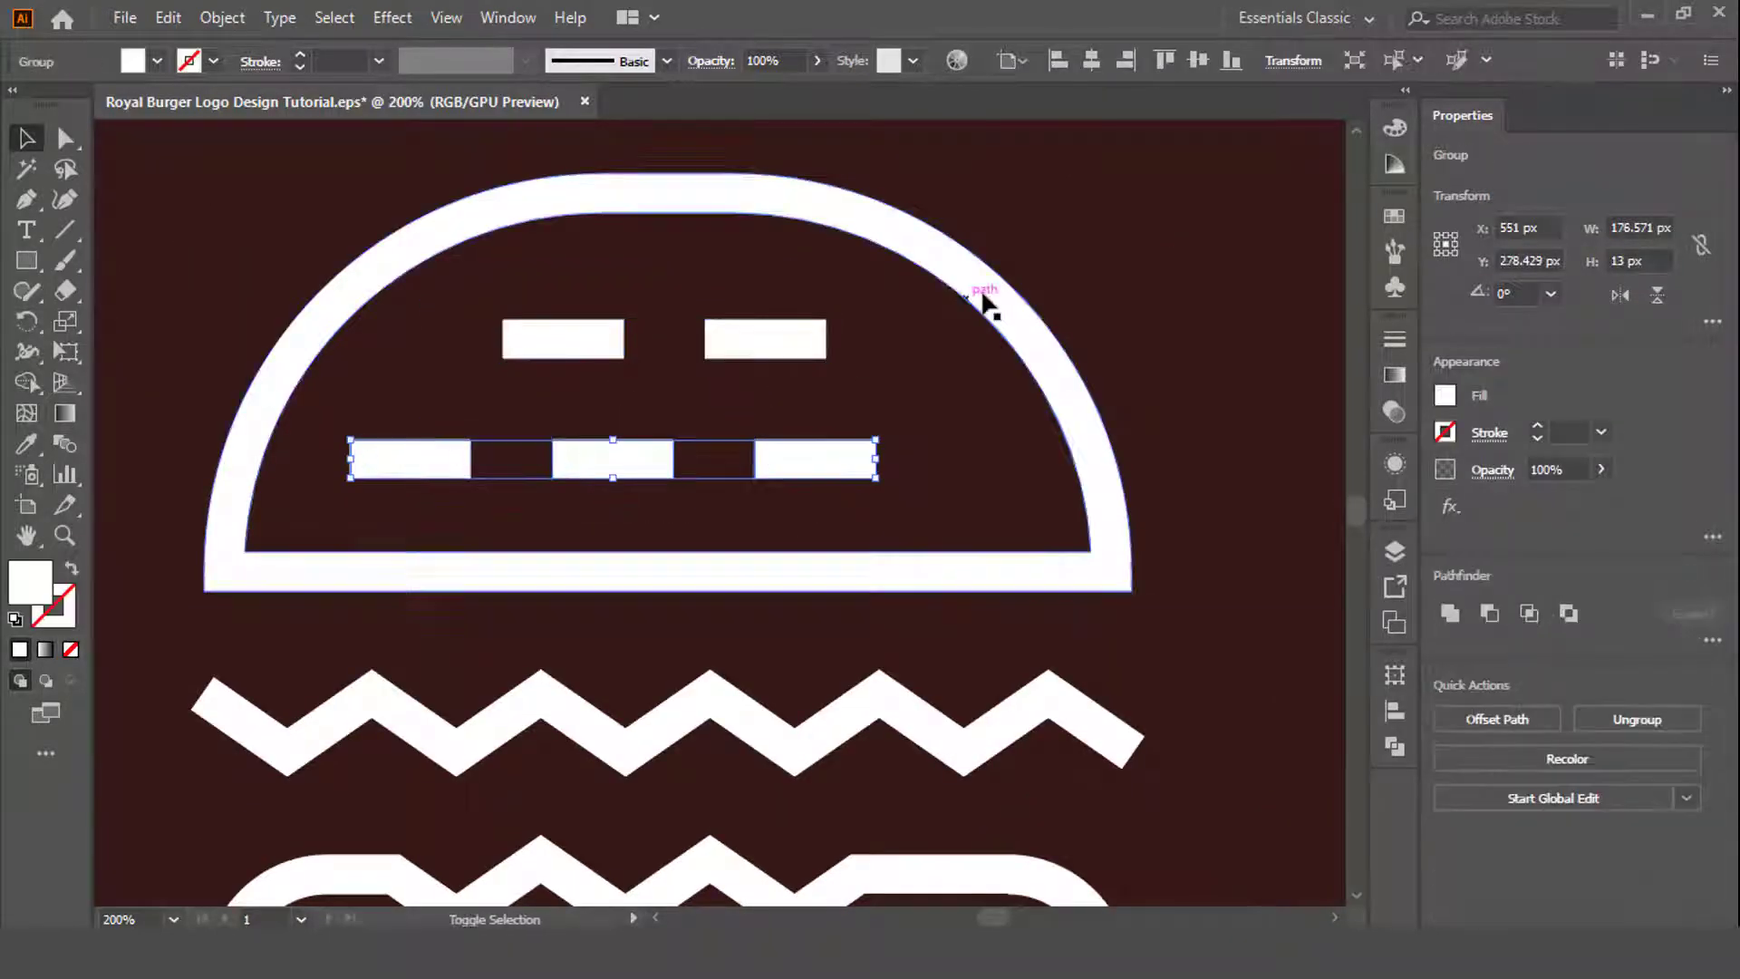
click(688, 557)
click(774, 341)
click(221, 17)
click(432, 310)
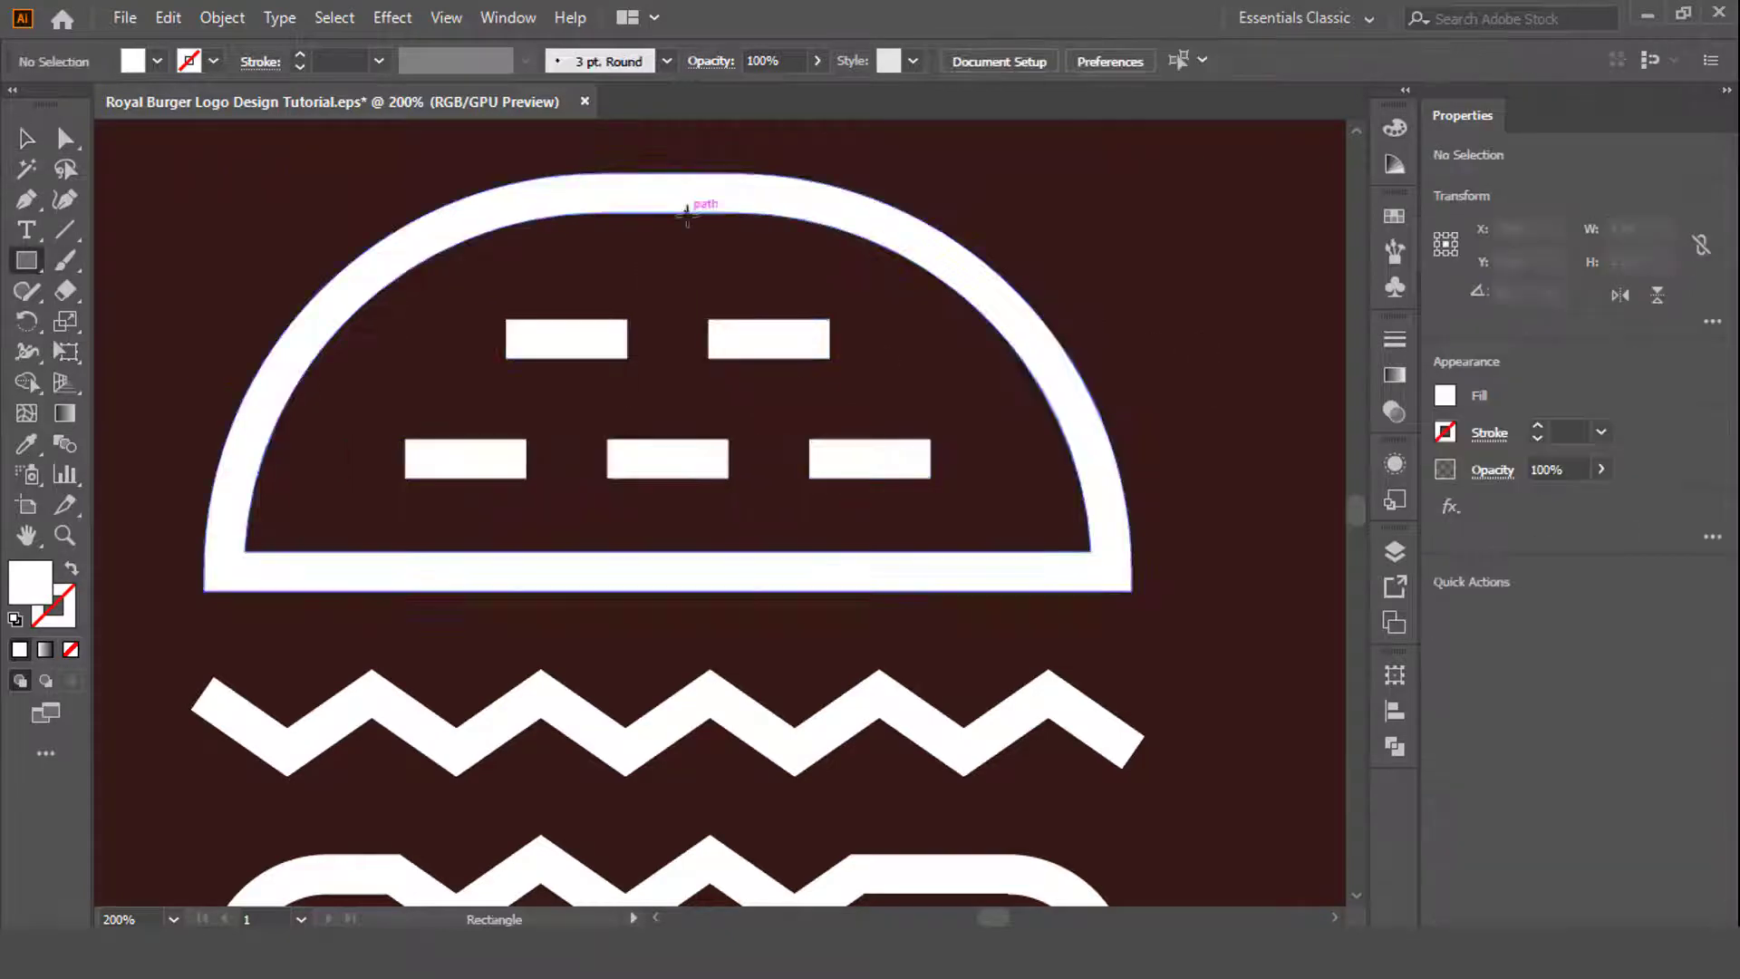
Add spacers, nudge the dashes upward, then delete the spacer rectangles.
drag(686, 214, 838, 318)
key(v)
drag(793, 332, 800, 410)
click(589, 358)
key(Up)
key(Up)
key(Up)
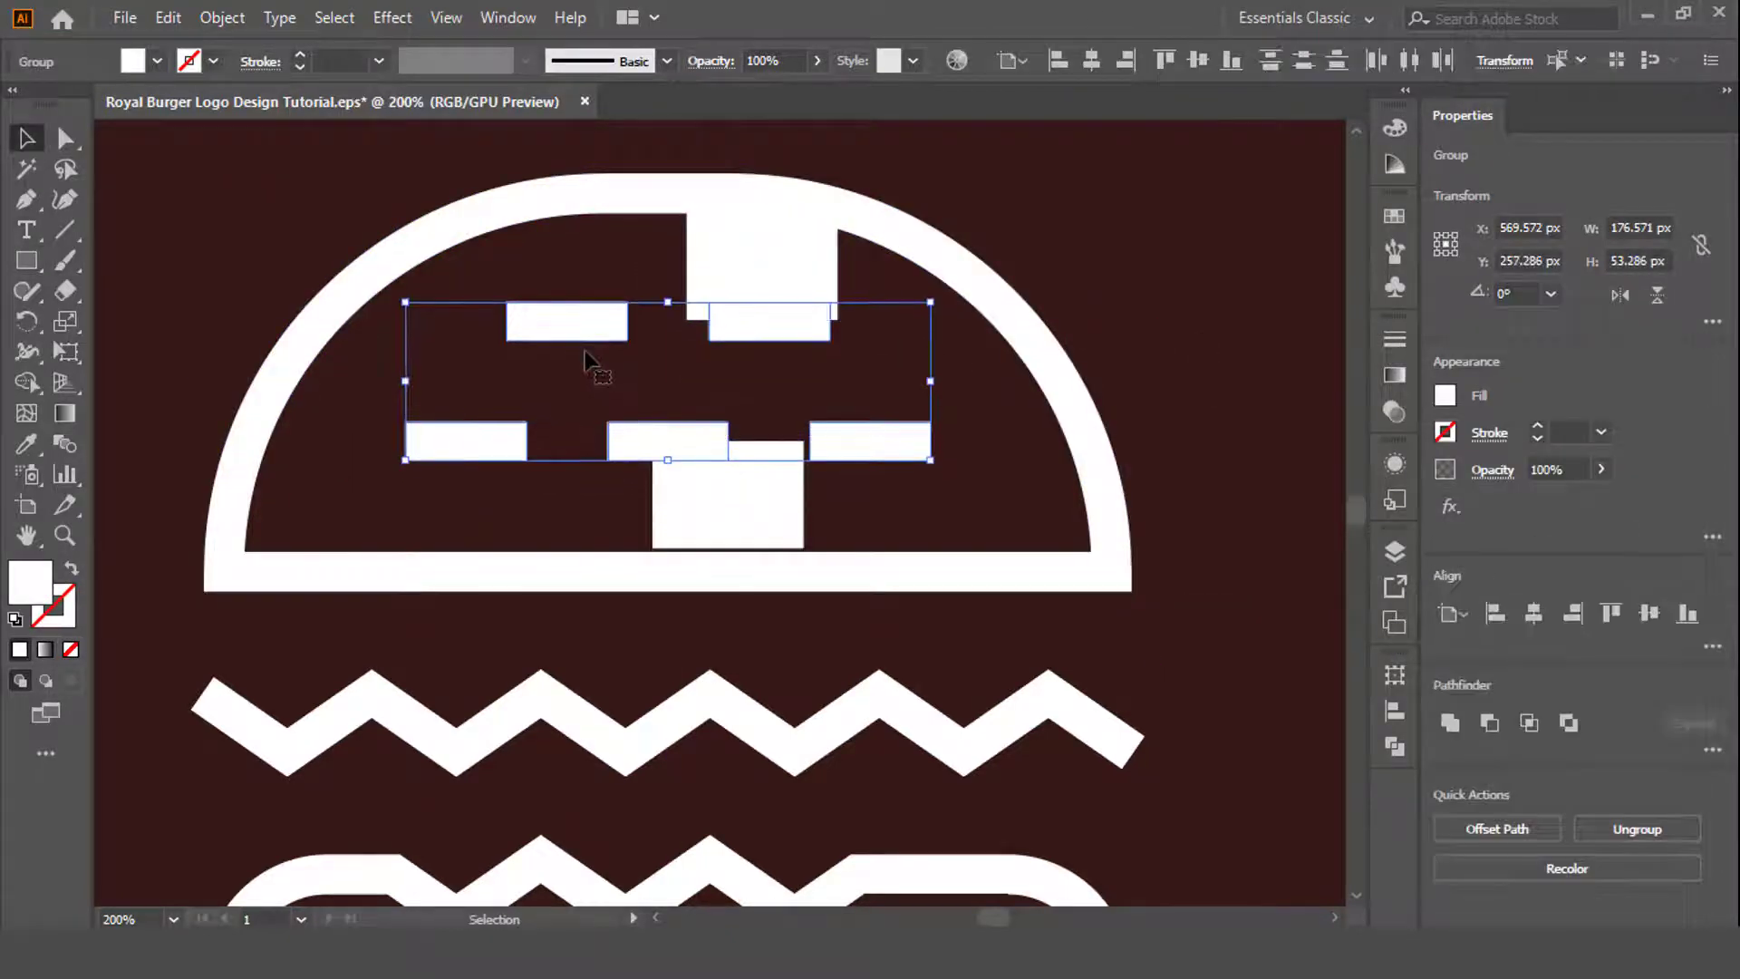
click(728, 514)
key(Delete)
Select every part of the burger and group it.
key(ctrl+0)
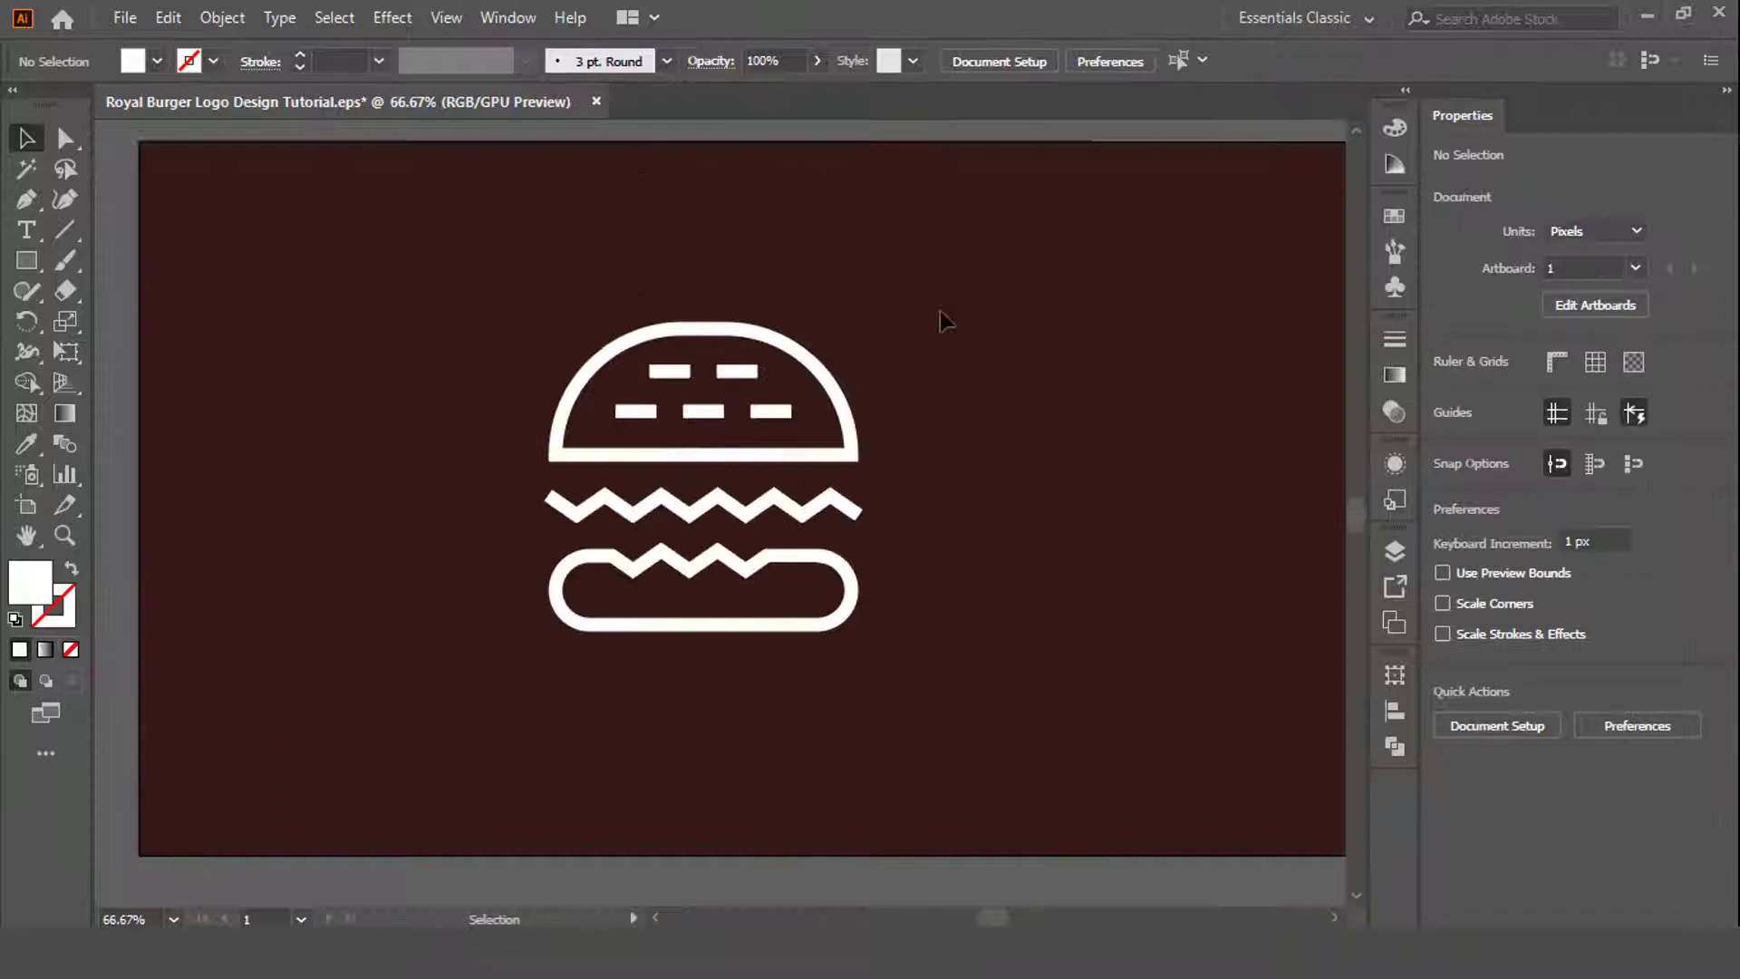
key(ctrl+a)
click(956, 592)
scroll(761, 393, up, 3)
scroll(798, 363, down, 2)
click(797, 362)
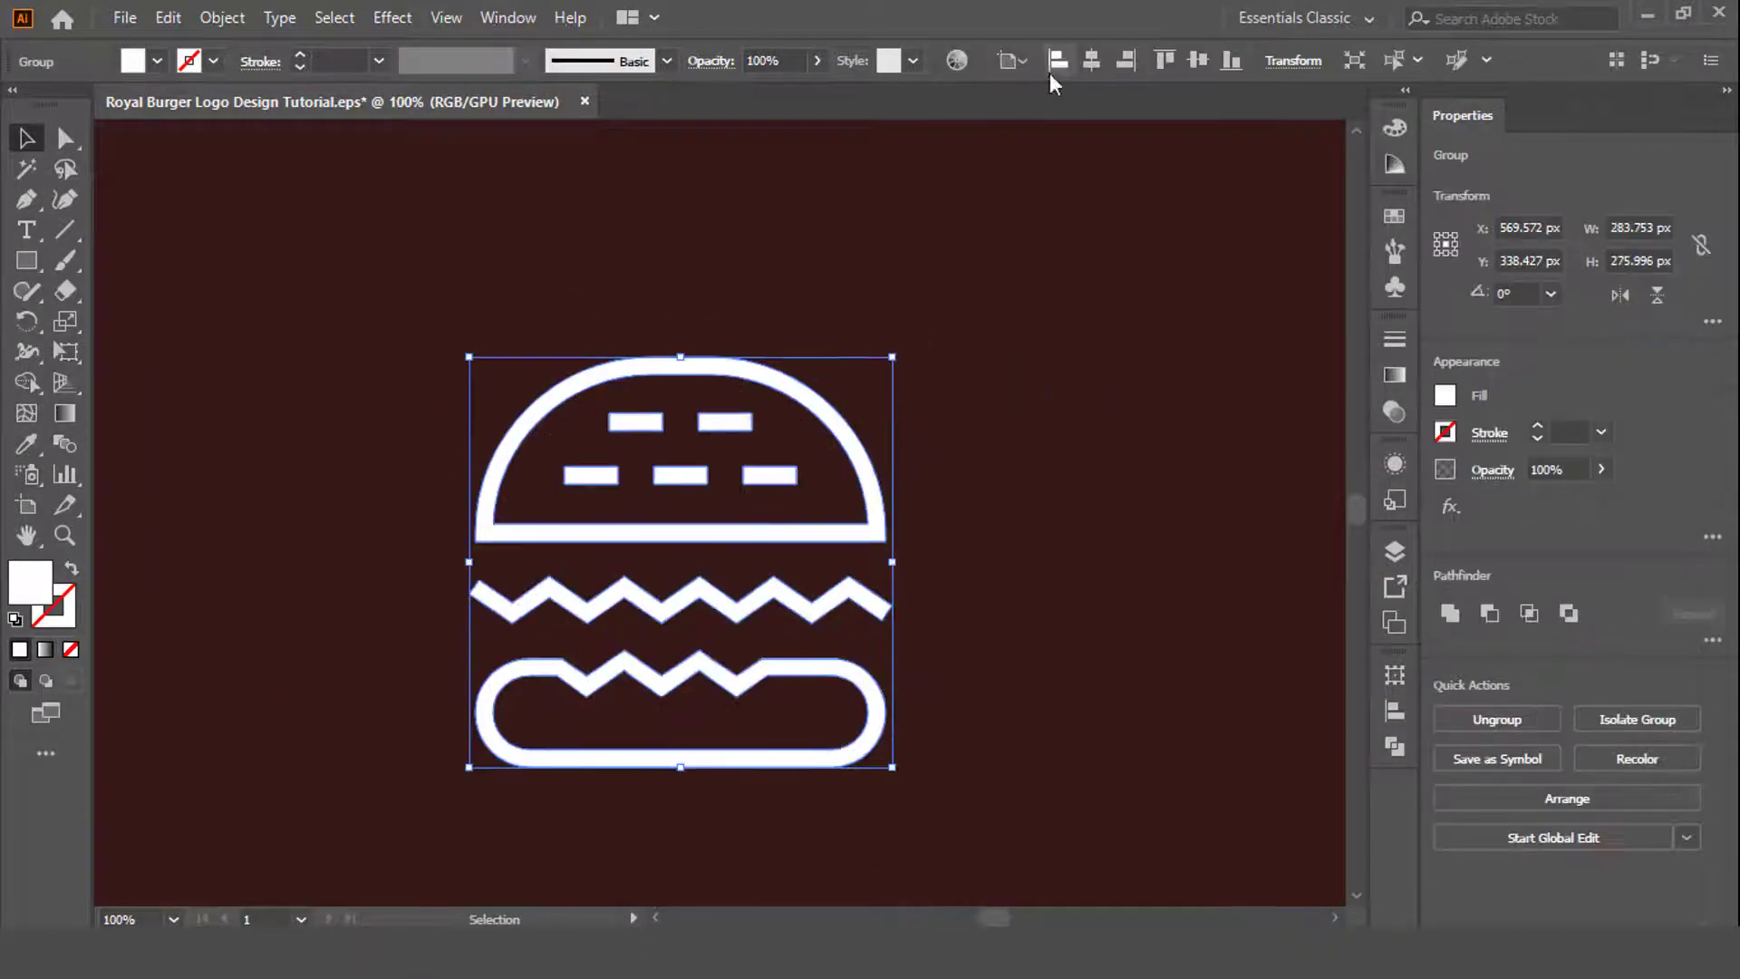
click(619, 298)
scroll(619, 298, up, 2)
Draw half of a pointed crown as a closed Pen path.
key(p)
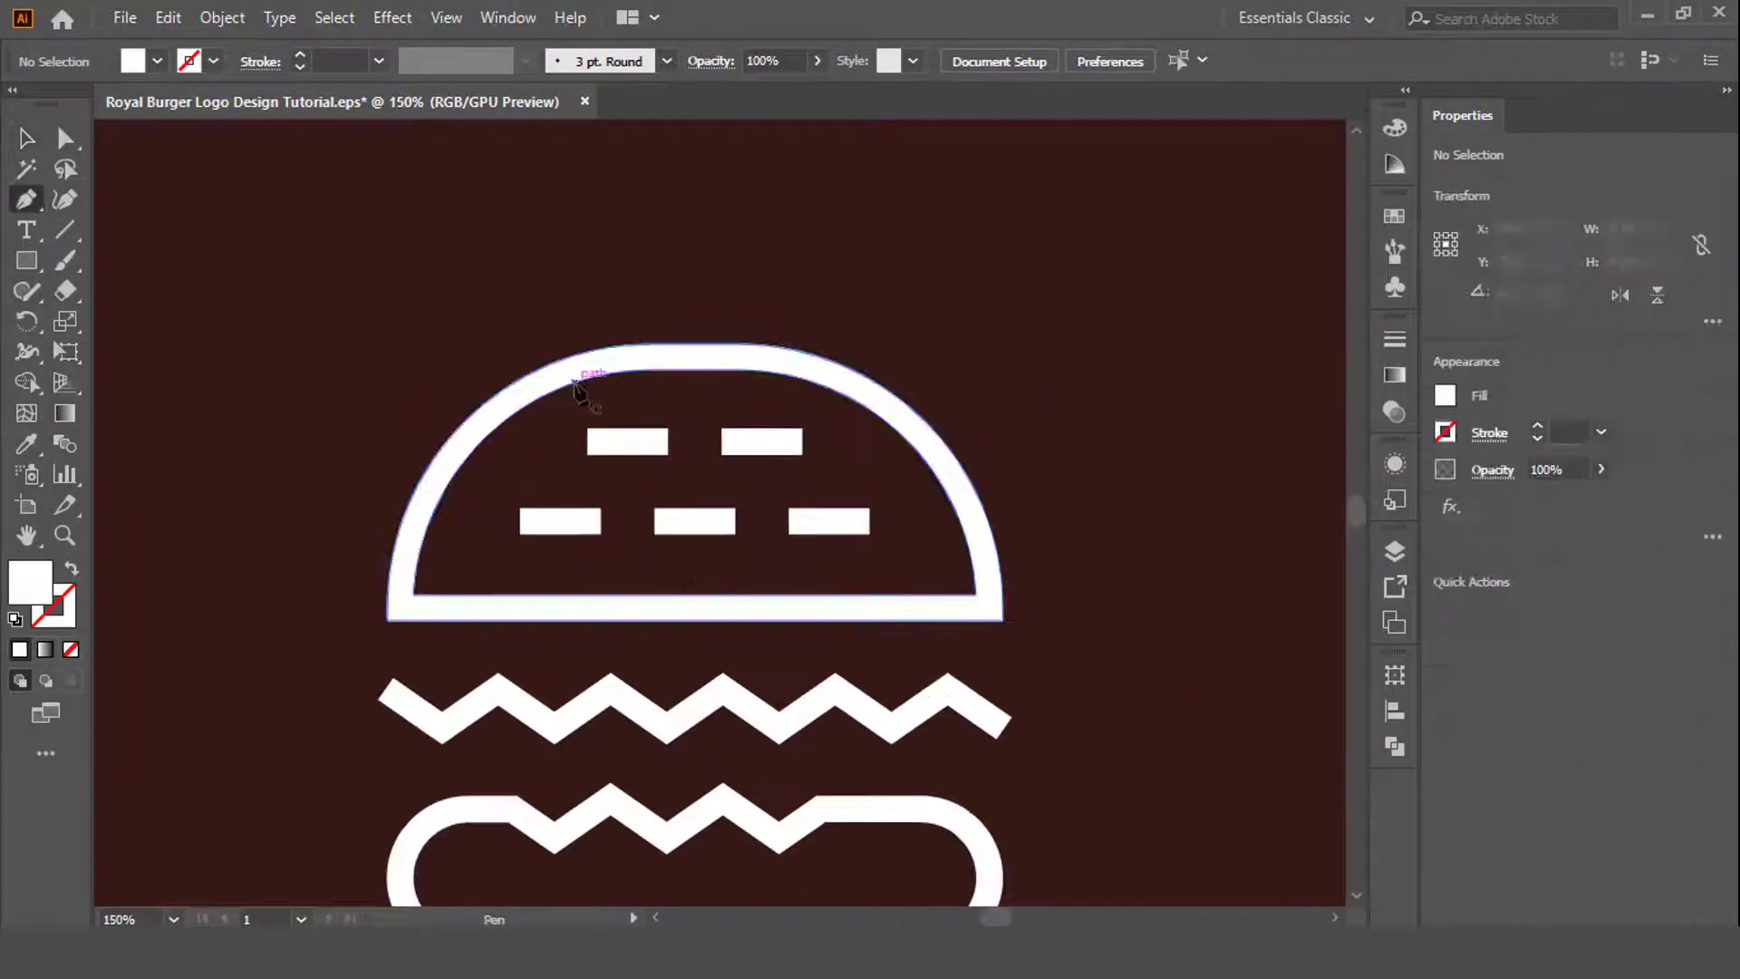
click(557, 411)
scroll(558, 412, up, 1)
click(520, 270)
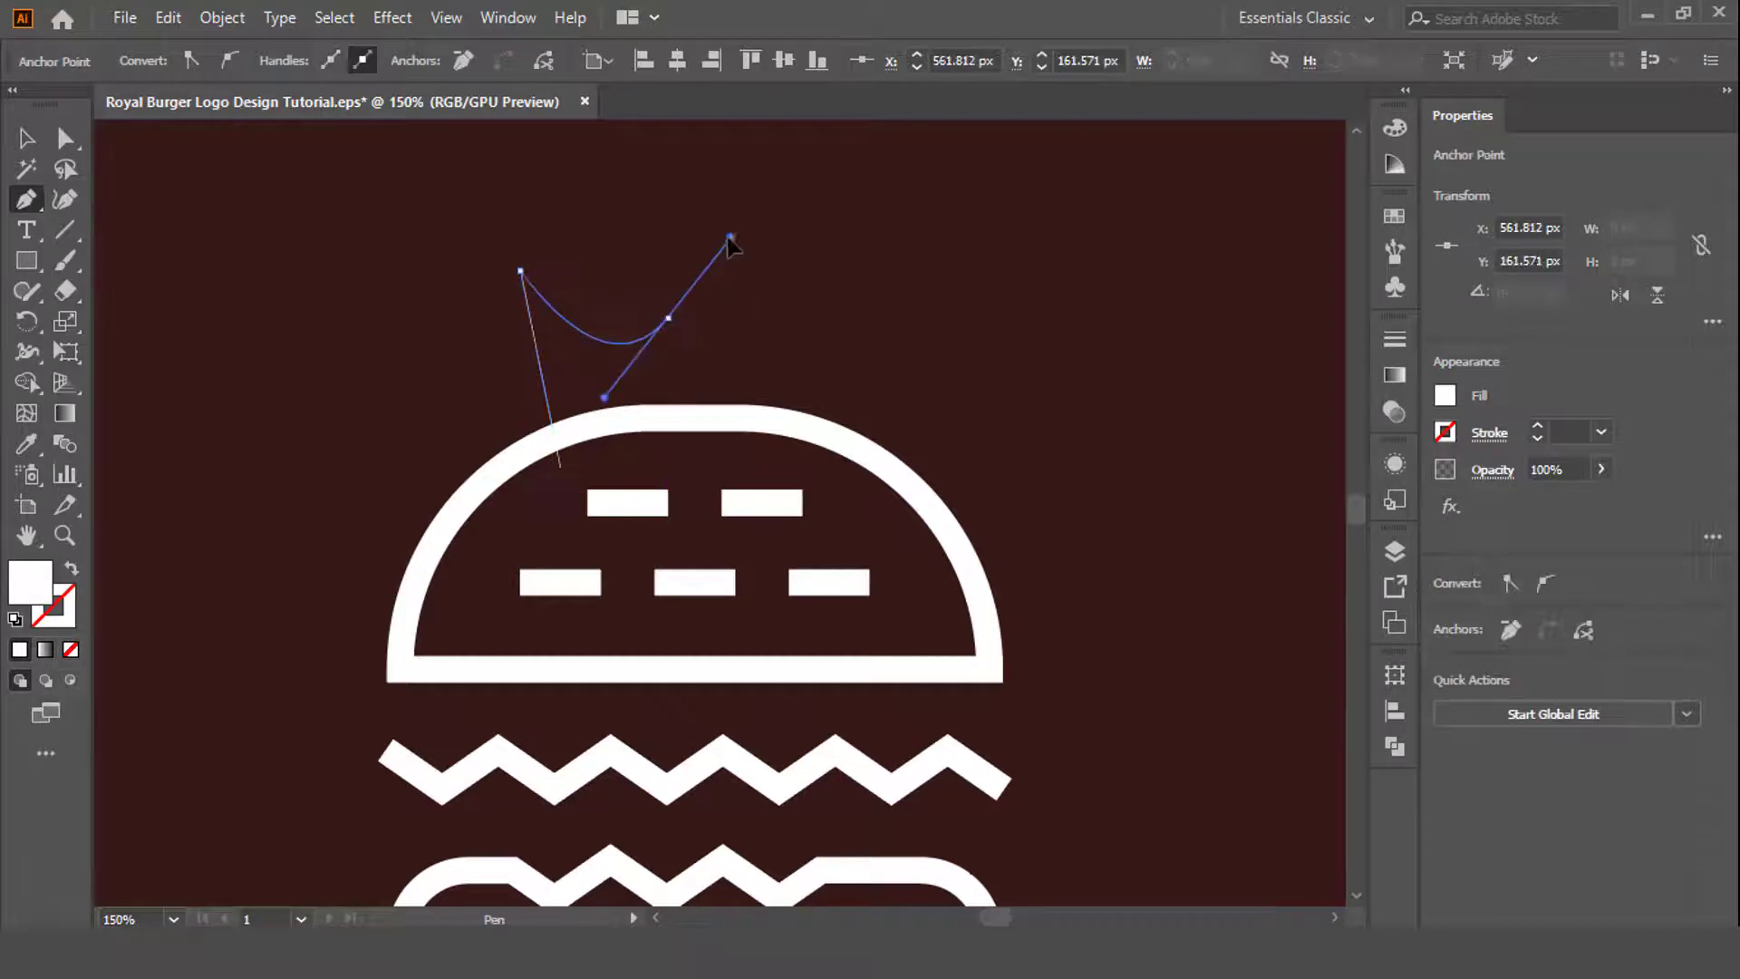
scroll(739, 224, up, 1)
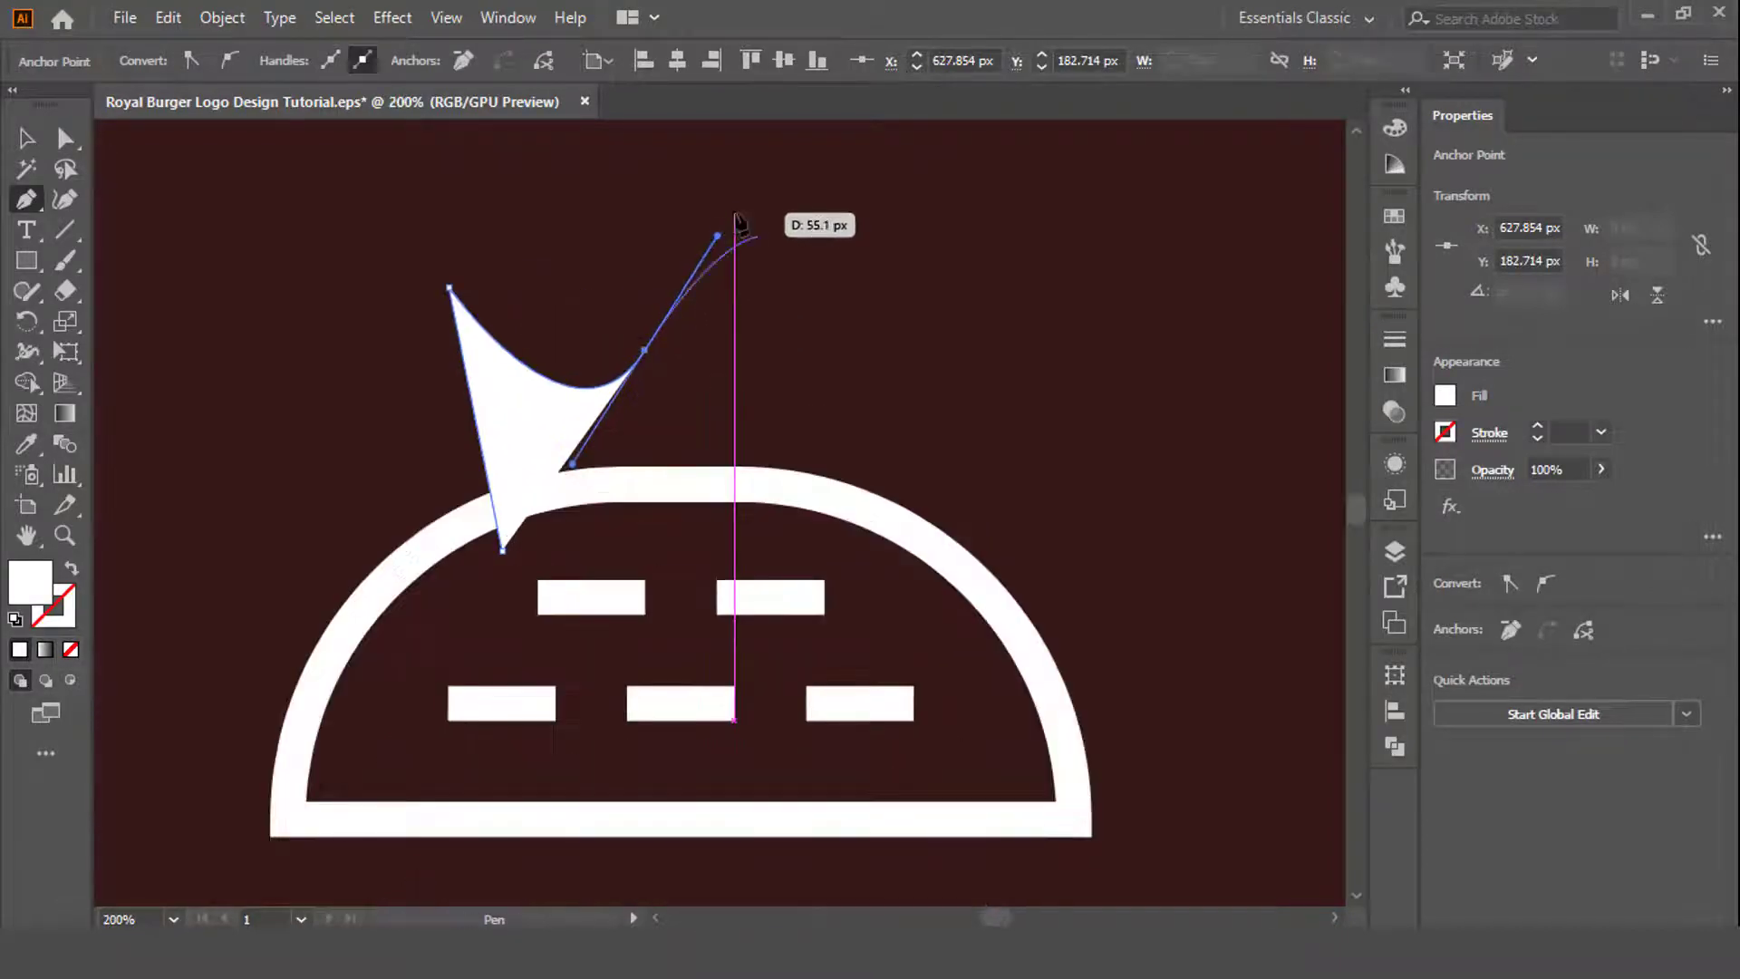
click(735, 551)
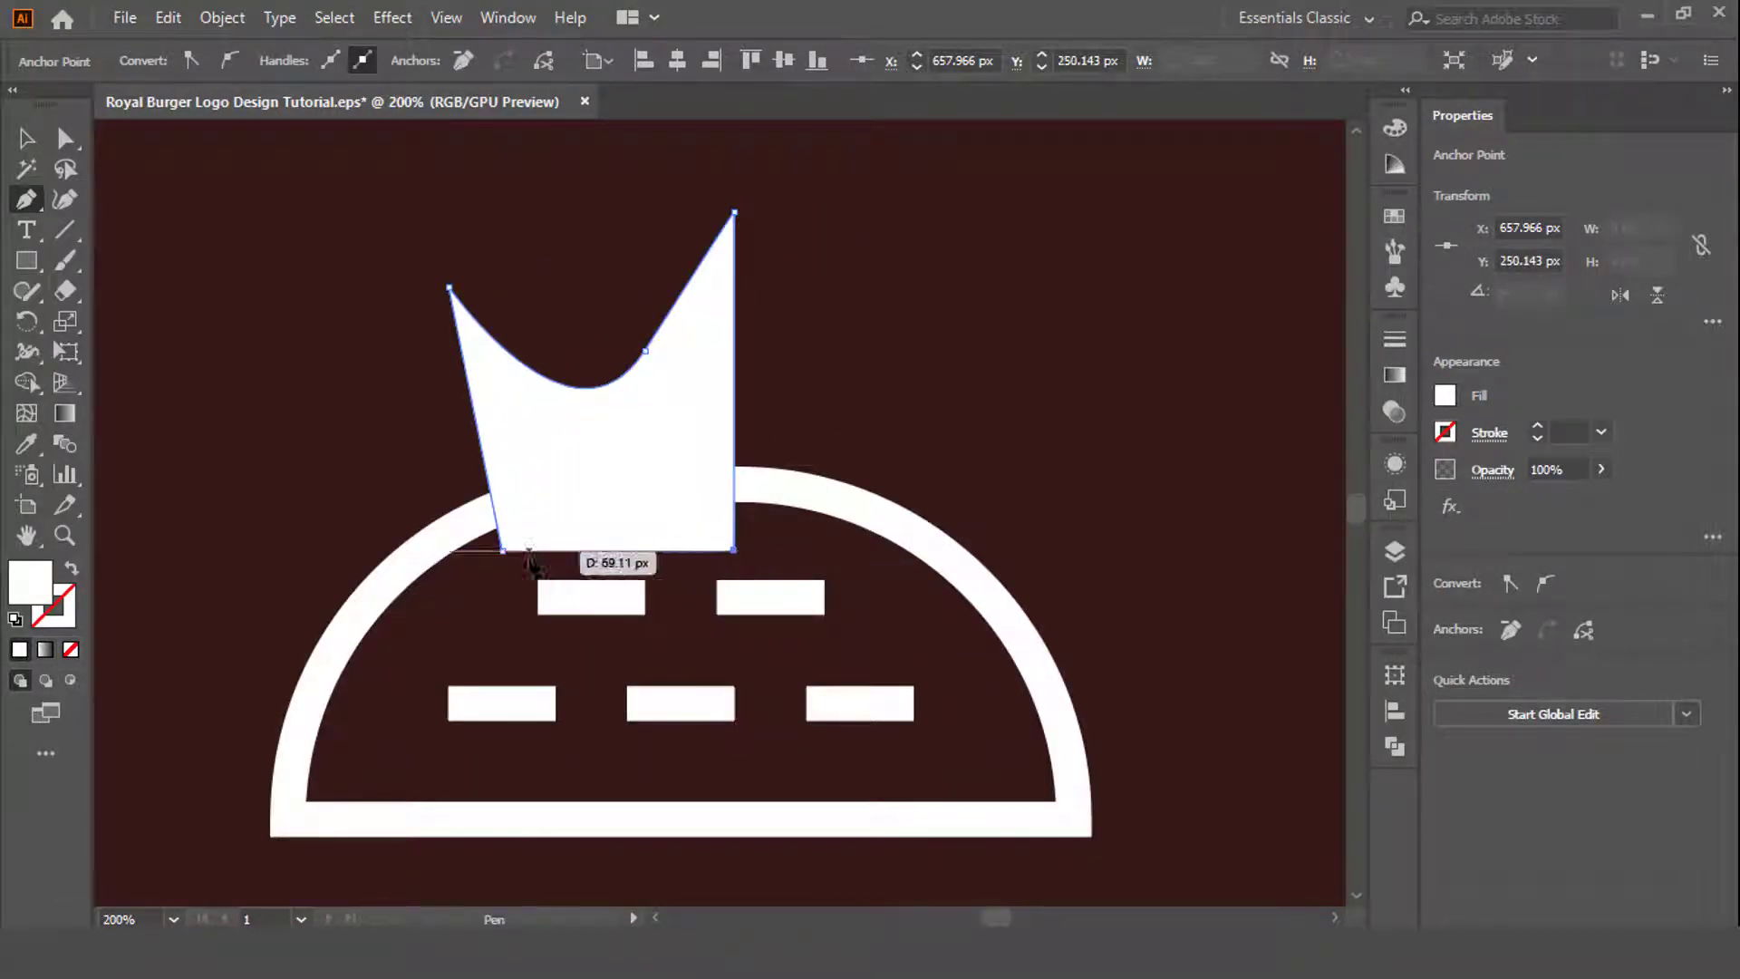
click(503, 551)
scroll(649, 341, up, 1)
Reflect a copy of the crown half and move it alongside the original.
key(v)
right_click(591, 370)
click(924, 843)
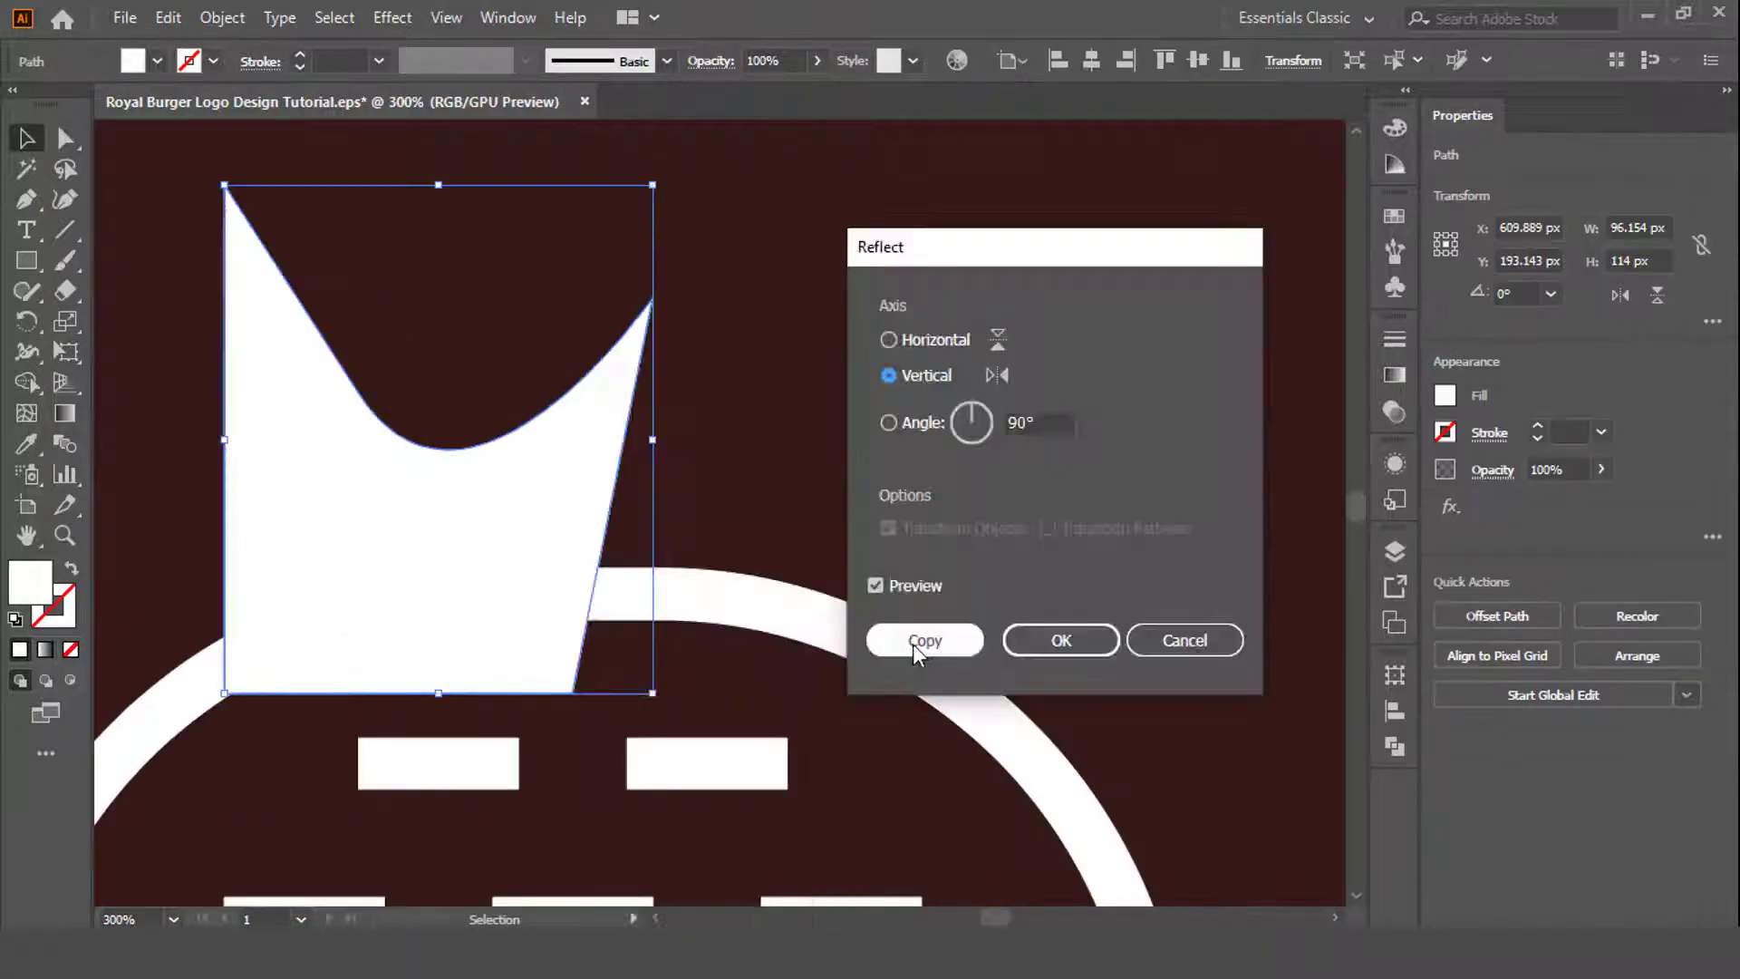
click(925, 640)
scroll(661, 505, down, 2)
drag(661, 504, 797, 505)
scroll(777, 369, up, 1)
scroll(649, 399, up, 1)
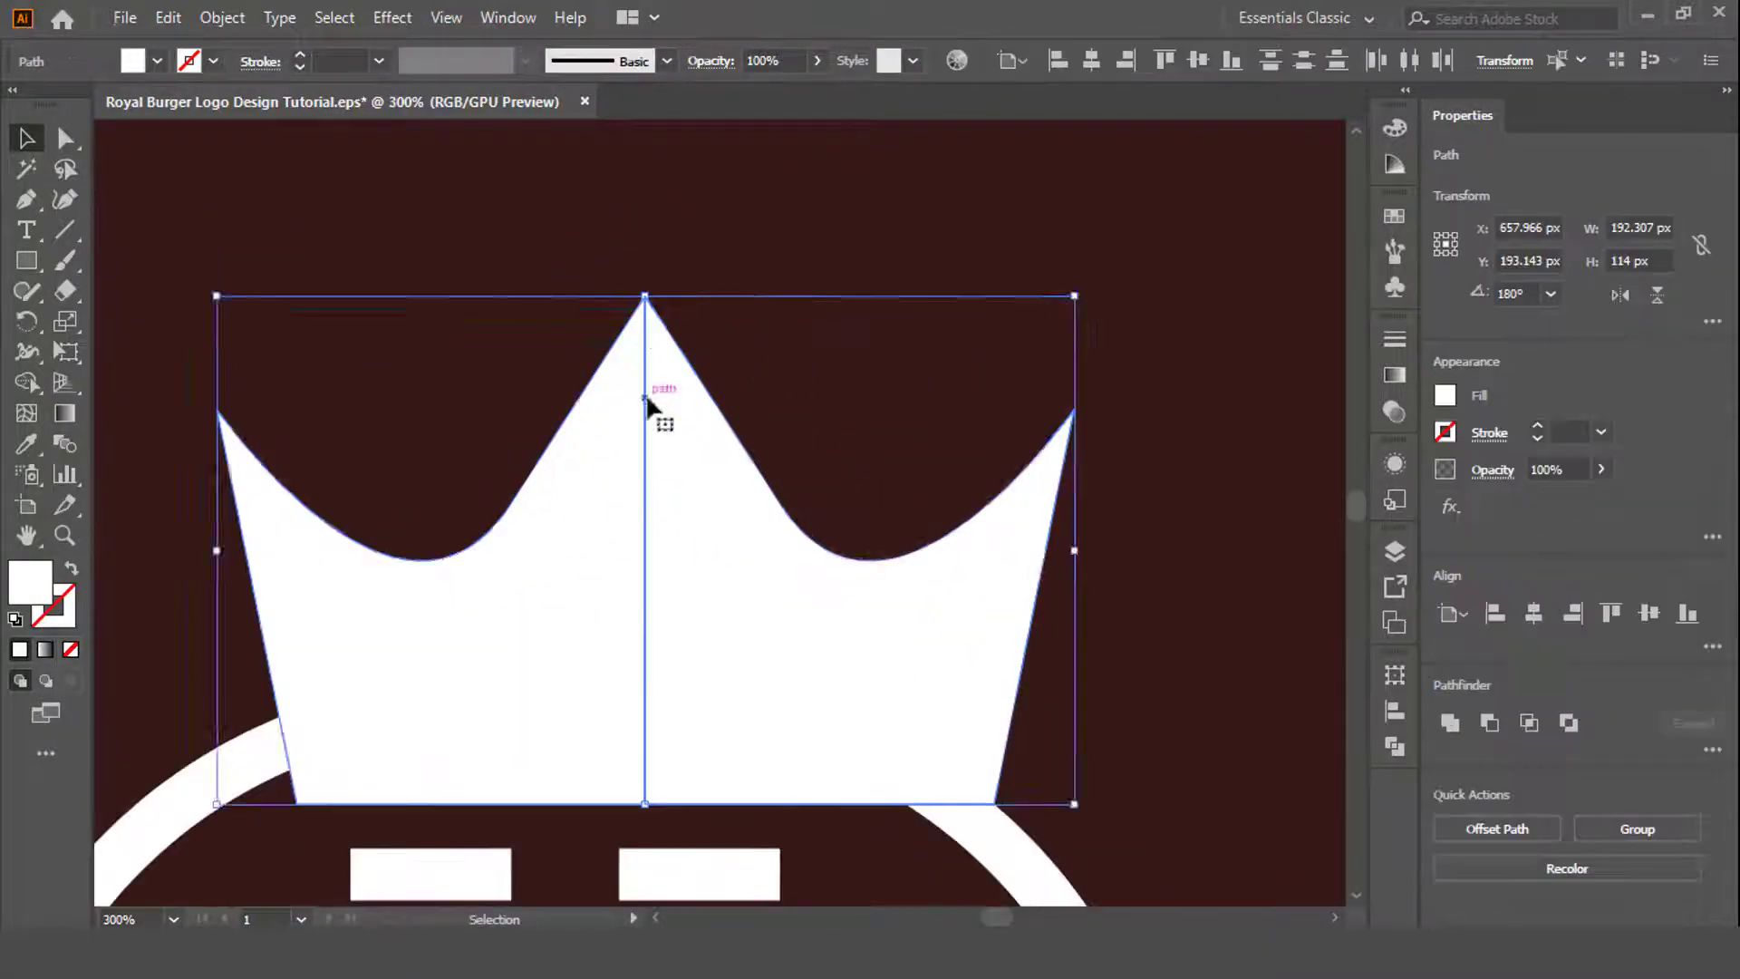
scroll(647, 396, down, 2)
Unite the two halves in Pathfinder and shrink the crown above the bun.
click(1714, 757)
click(1103, 726)
drag(862, 342, 773, 361)
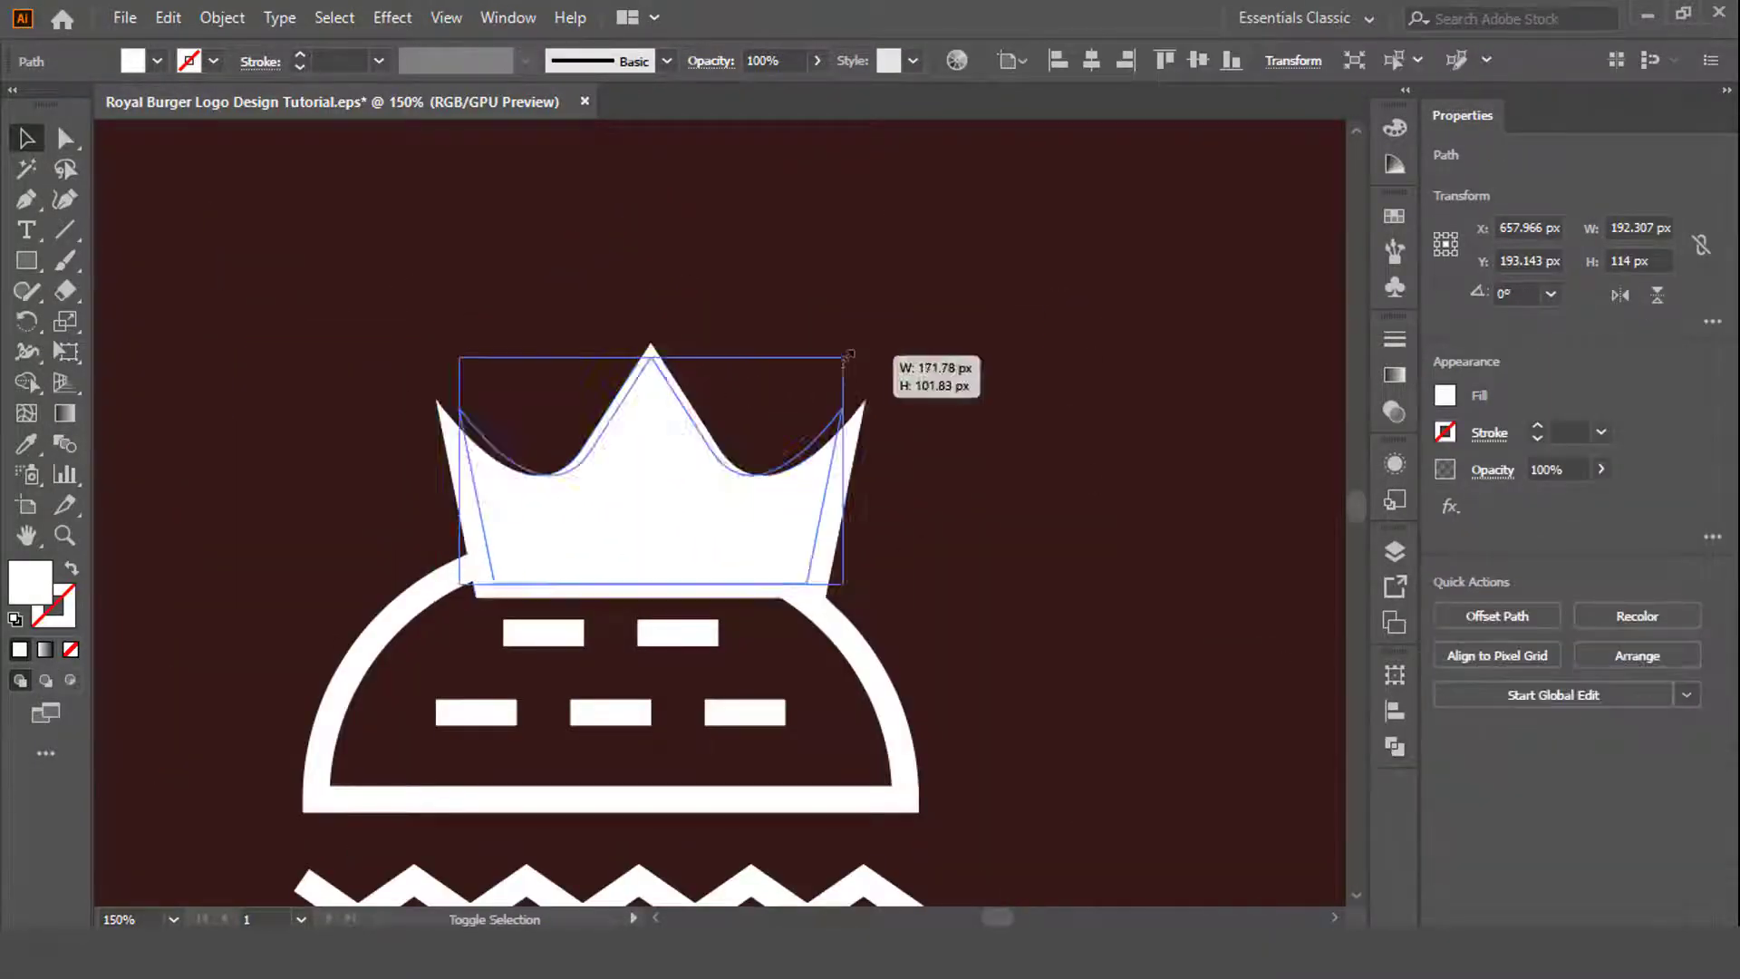
click(908, 484)
scroll(835, 312, up, 1)
scroll(816, 293, up, 1)
key(p)
scroll(773, 270, up, 1)
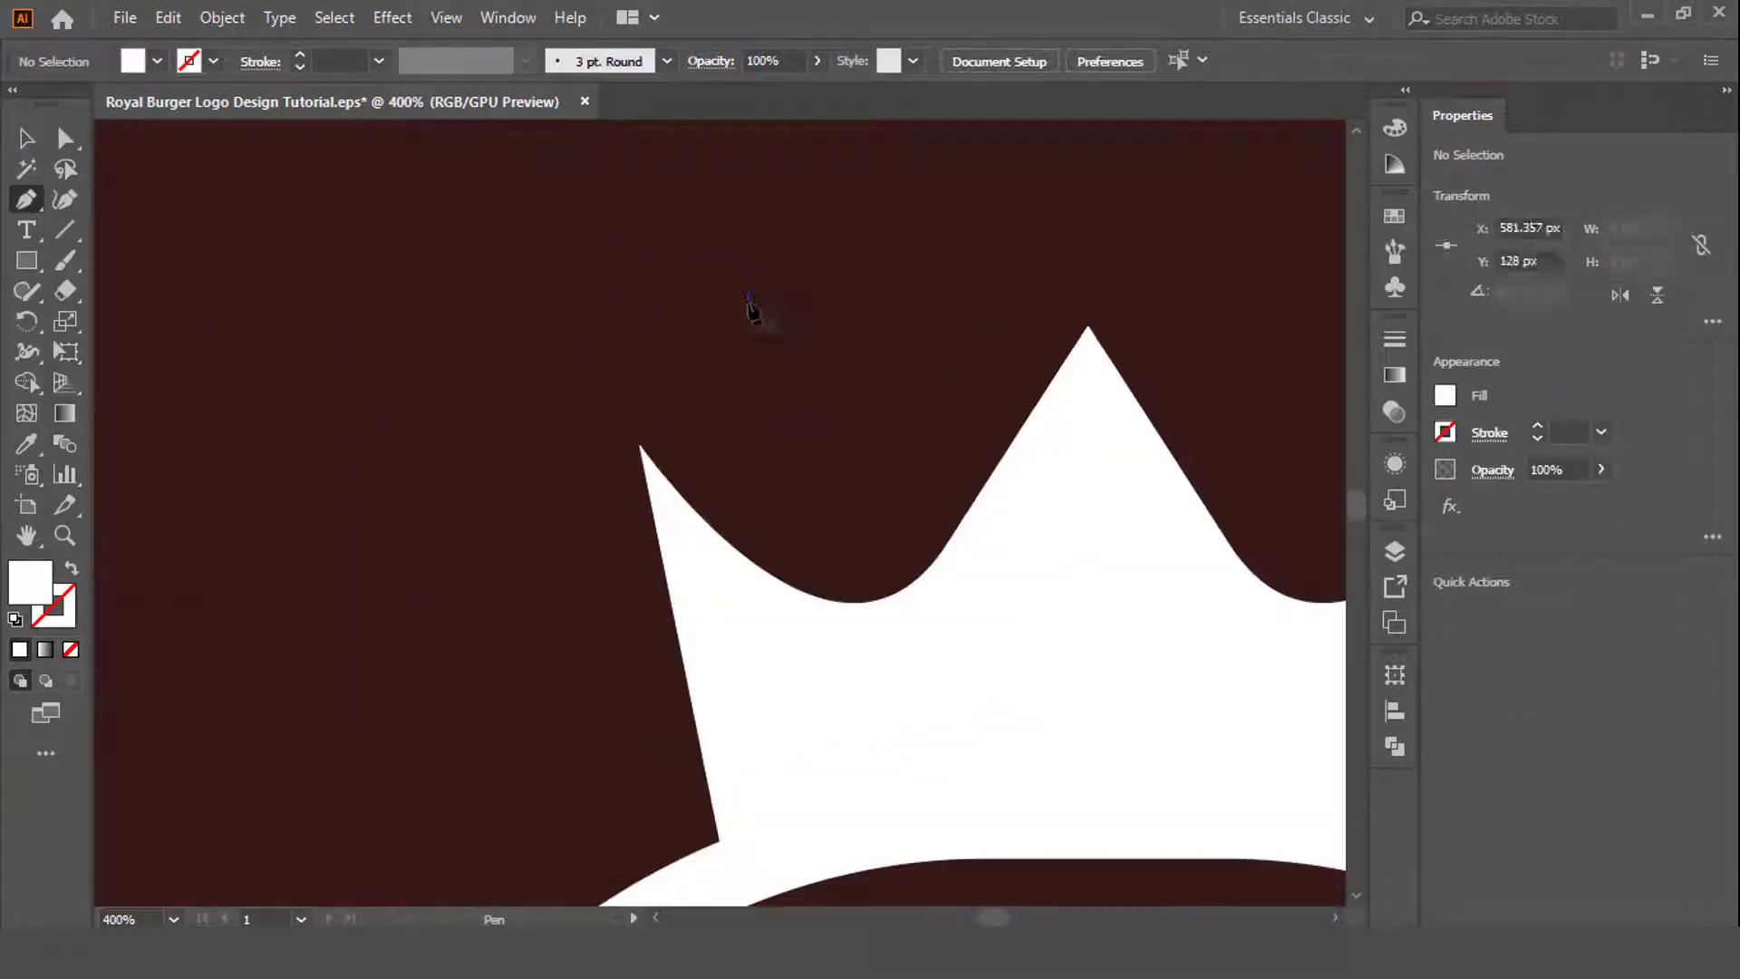
Draw a small shape on the crown's centre spike and place a mirrored copy beside it.
click(754, 242)
drag(739, 315, 780, 345)
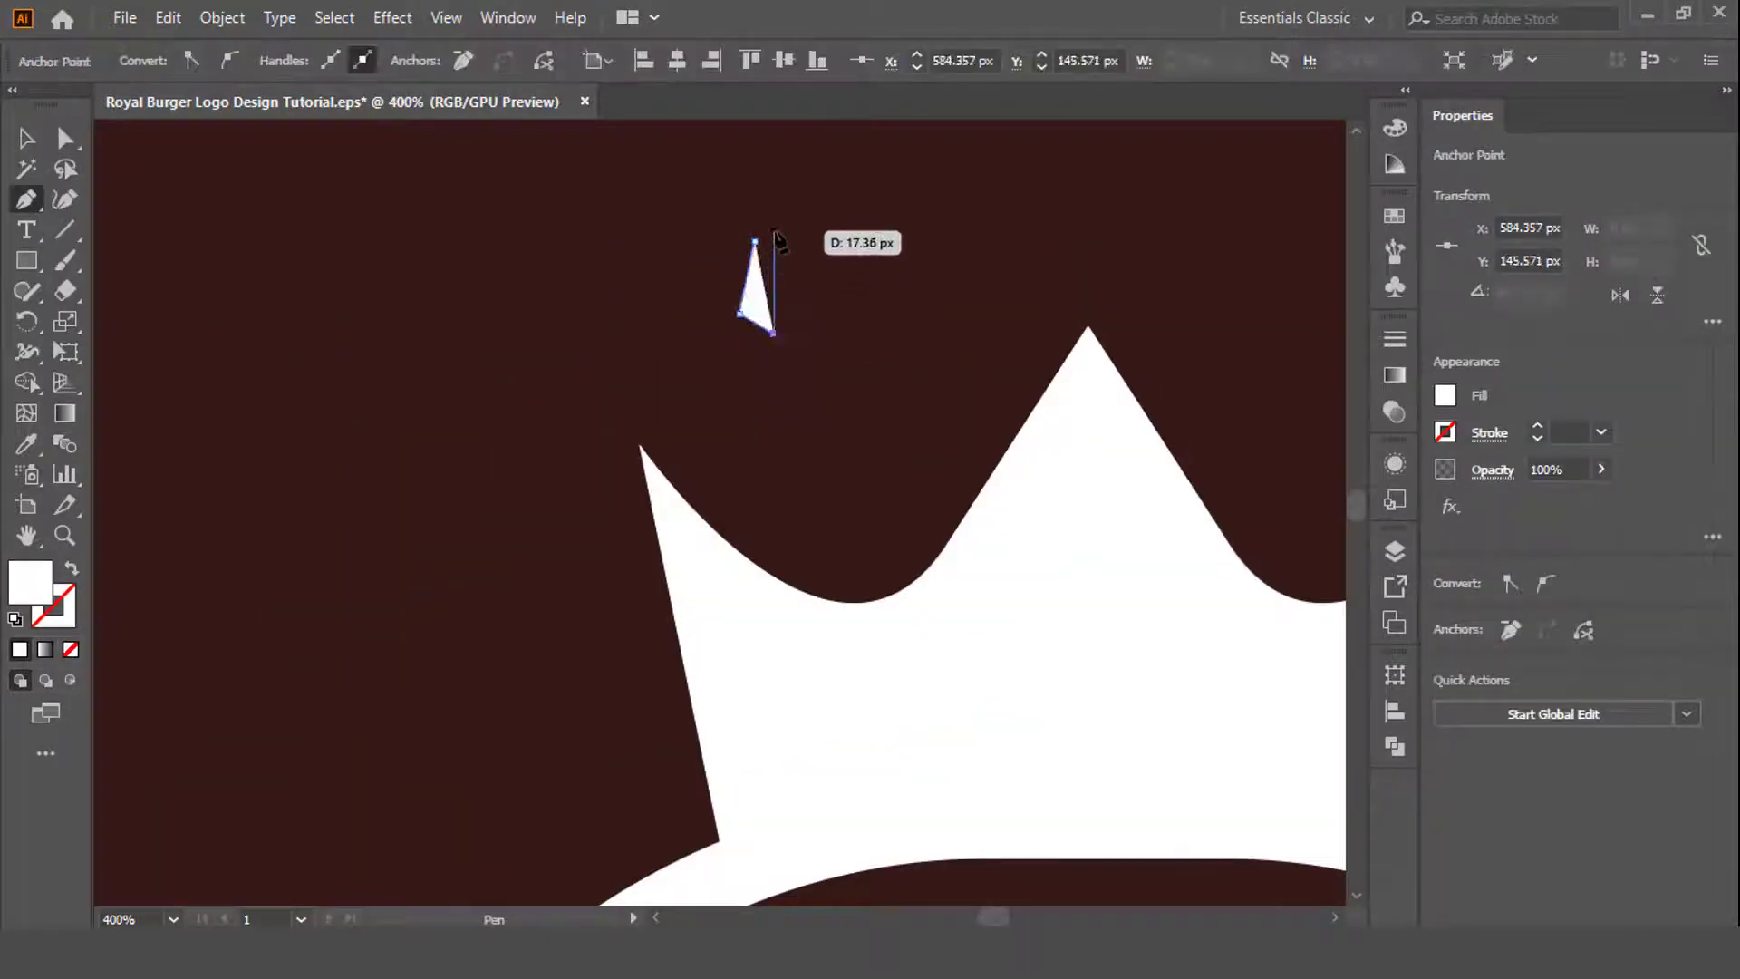
scroll(775, 241, up, 3)
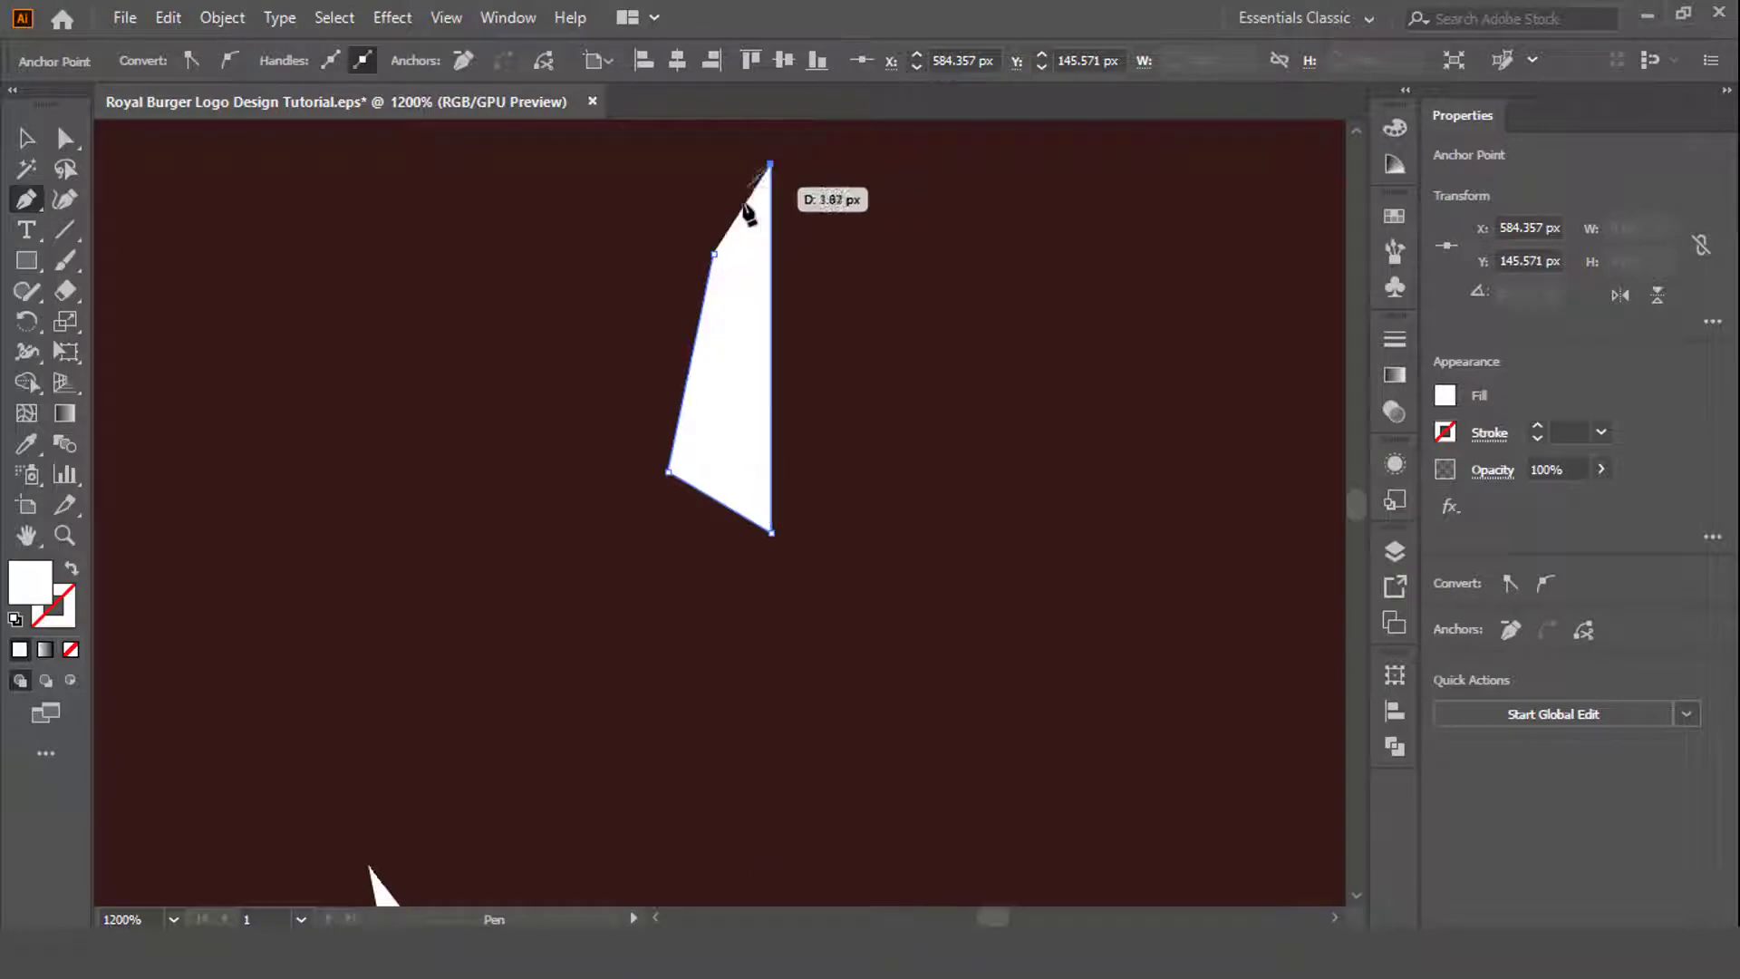
scroll(763, 167, up, 2)
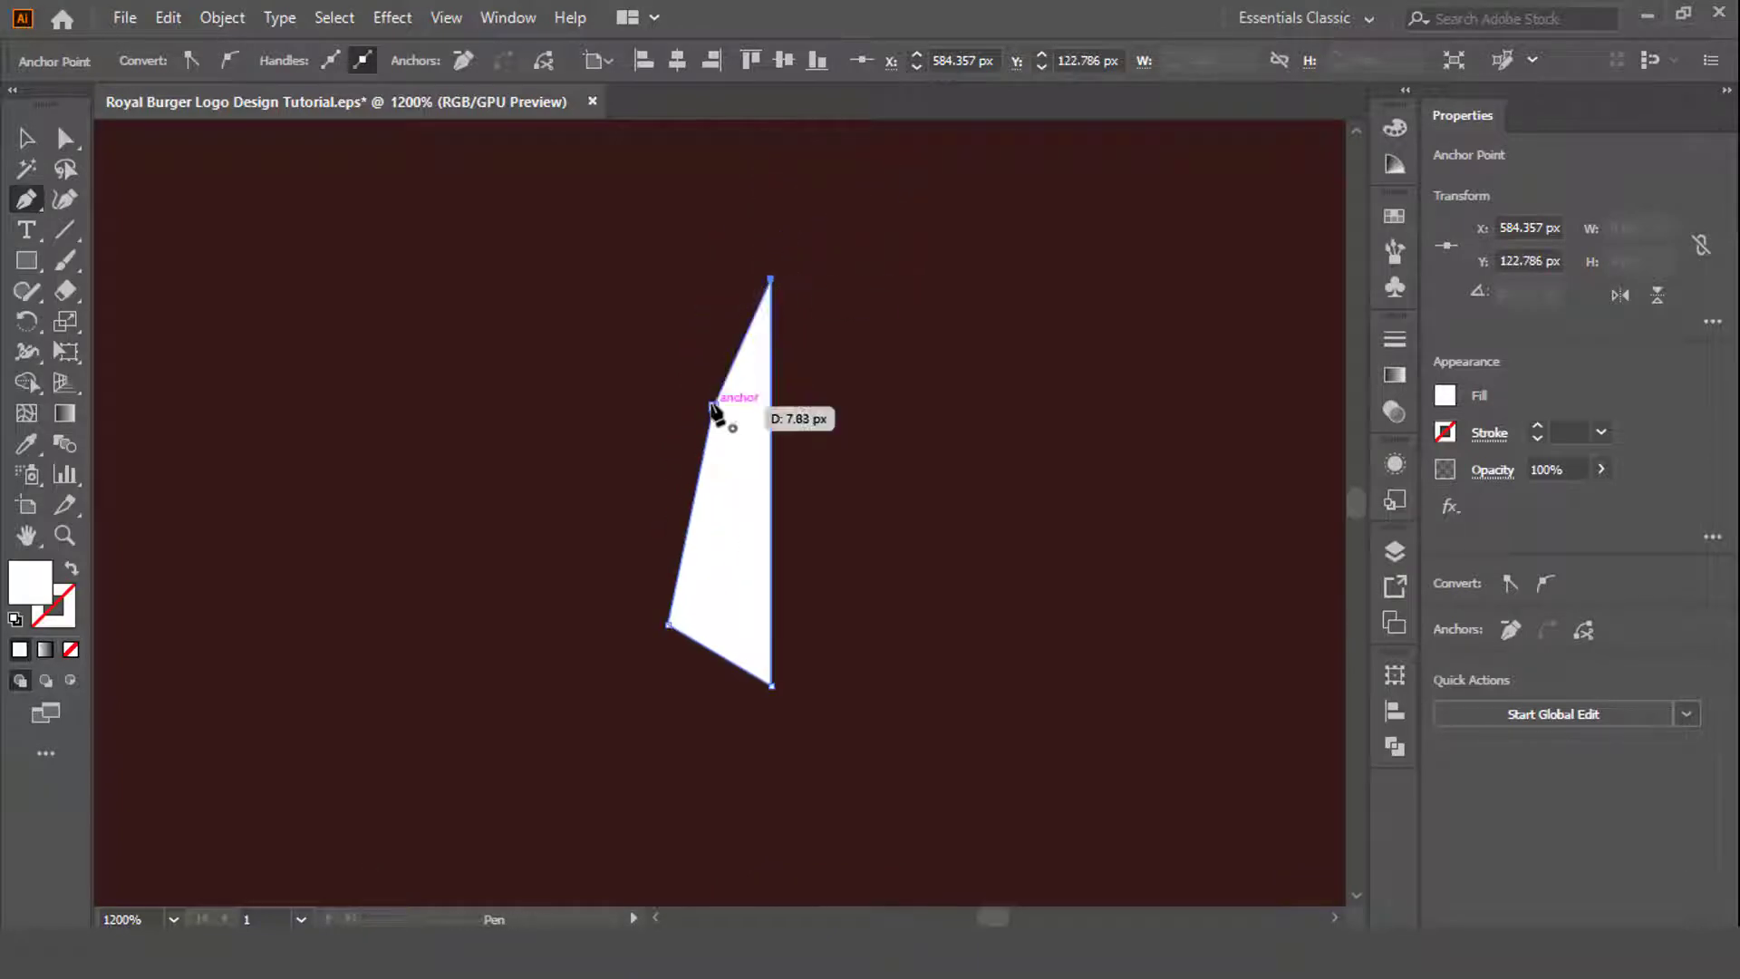
key(Delete)
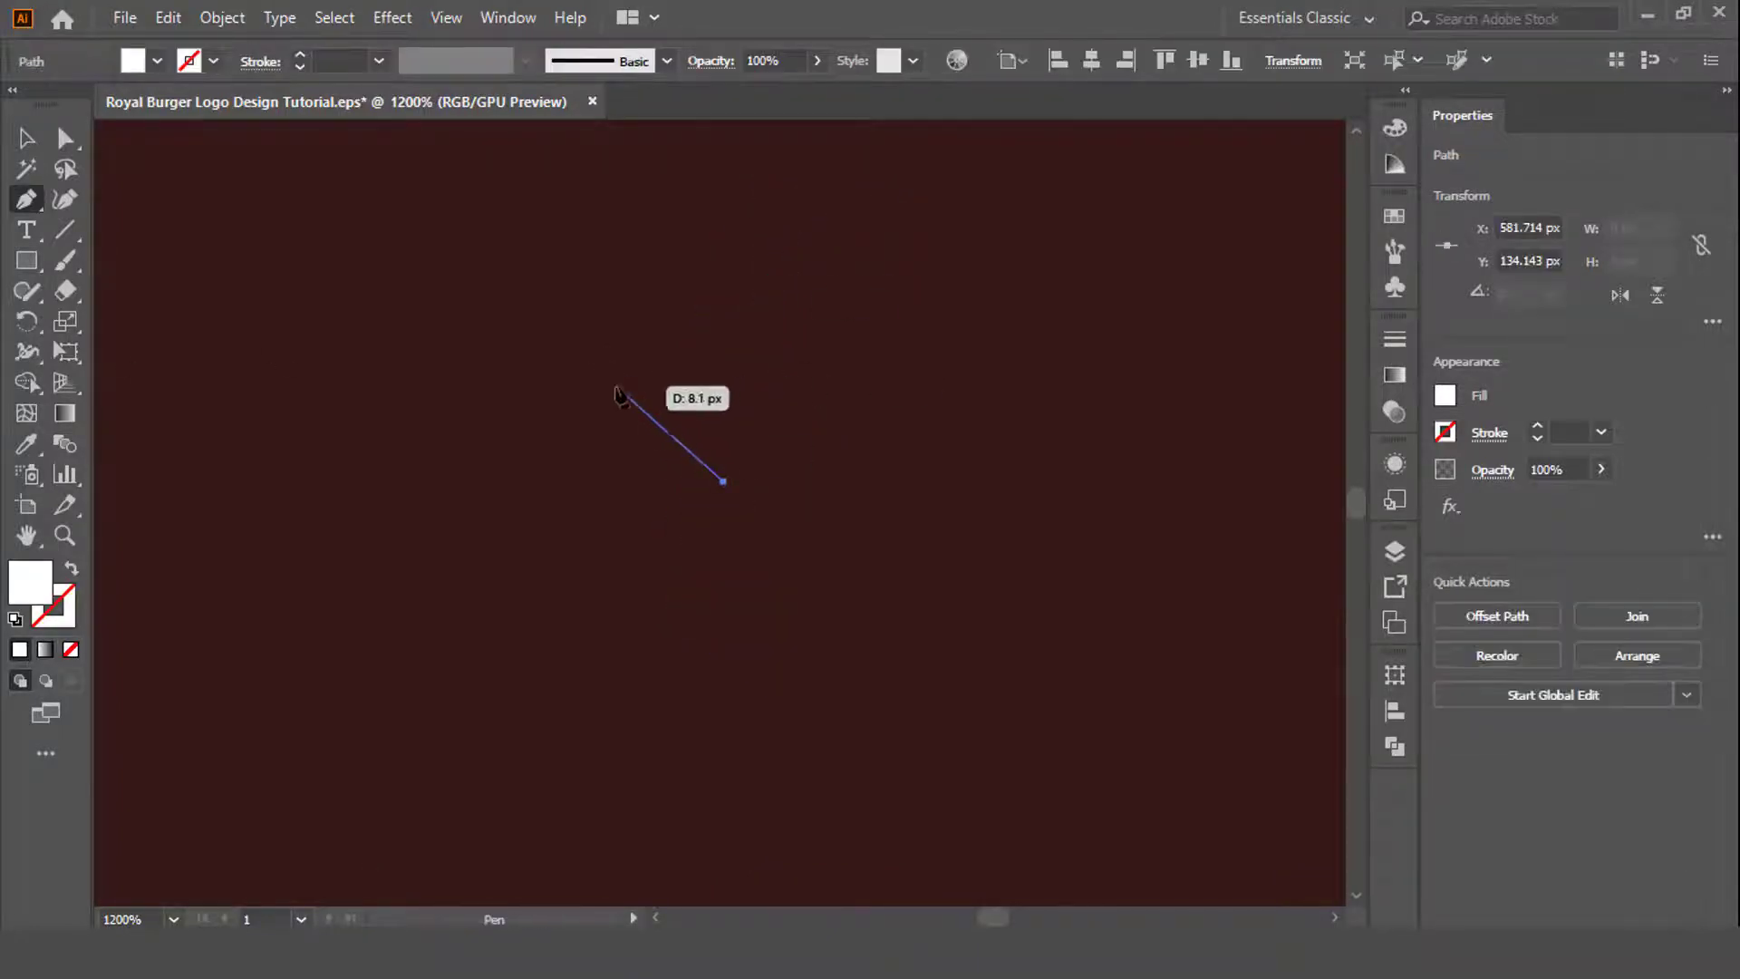
click(723, 188)
right_click(815, 466)
click(1029, 640)
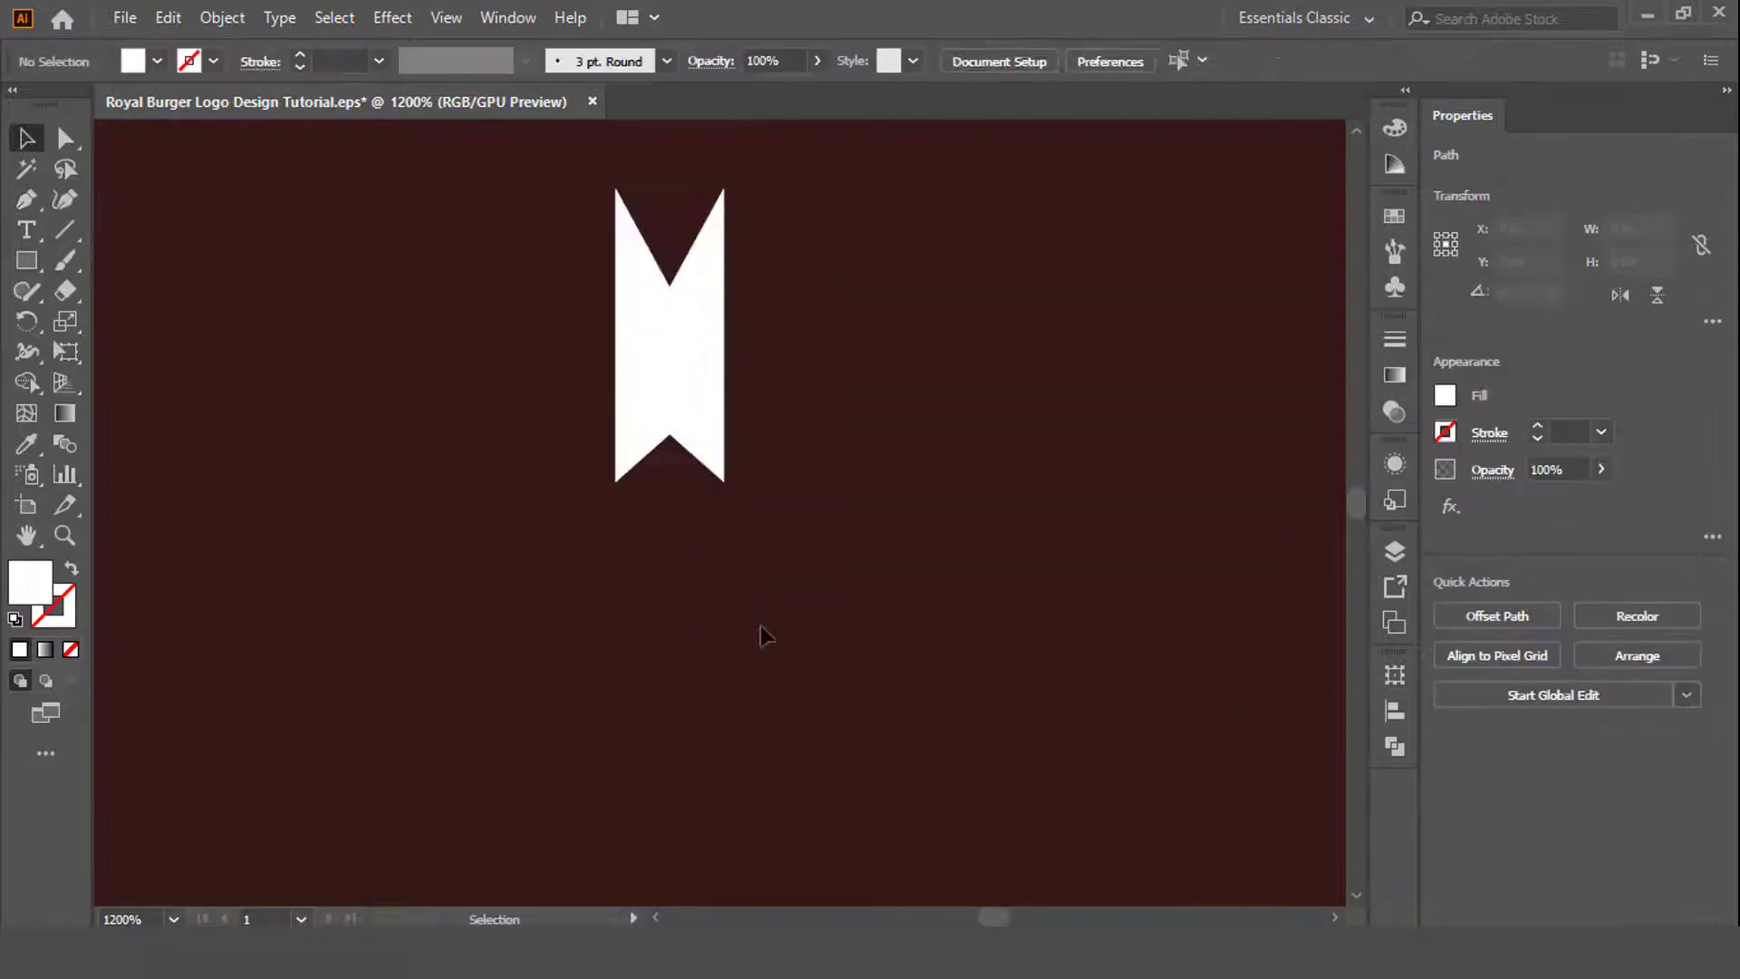
drag(769, 360, 878, 360)
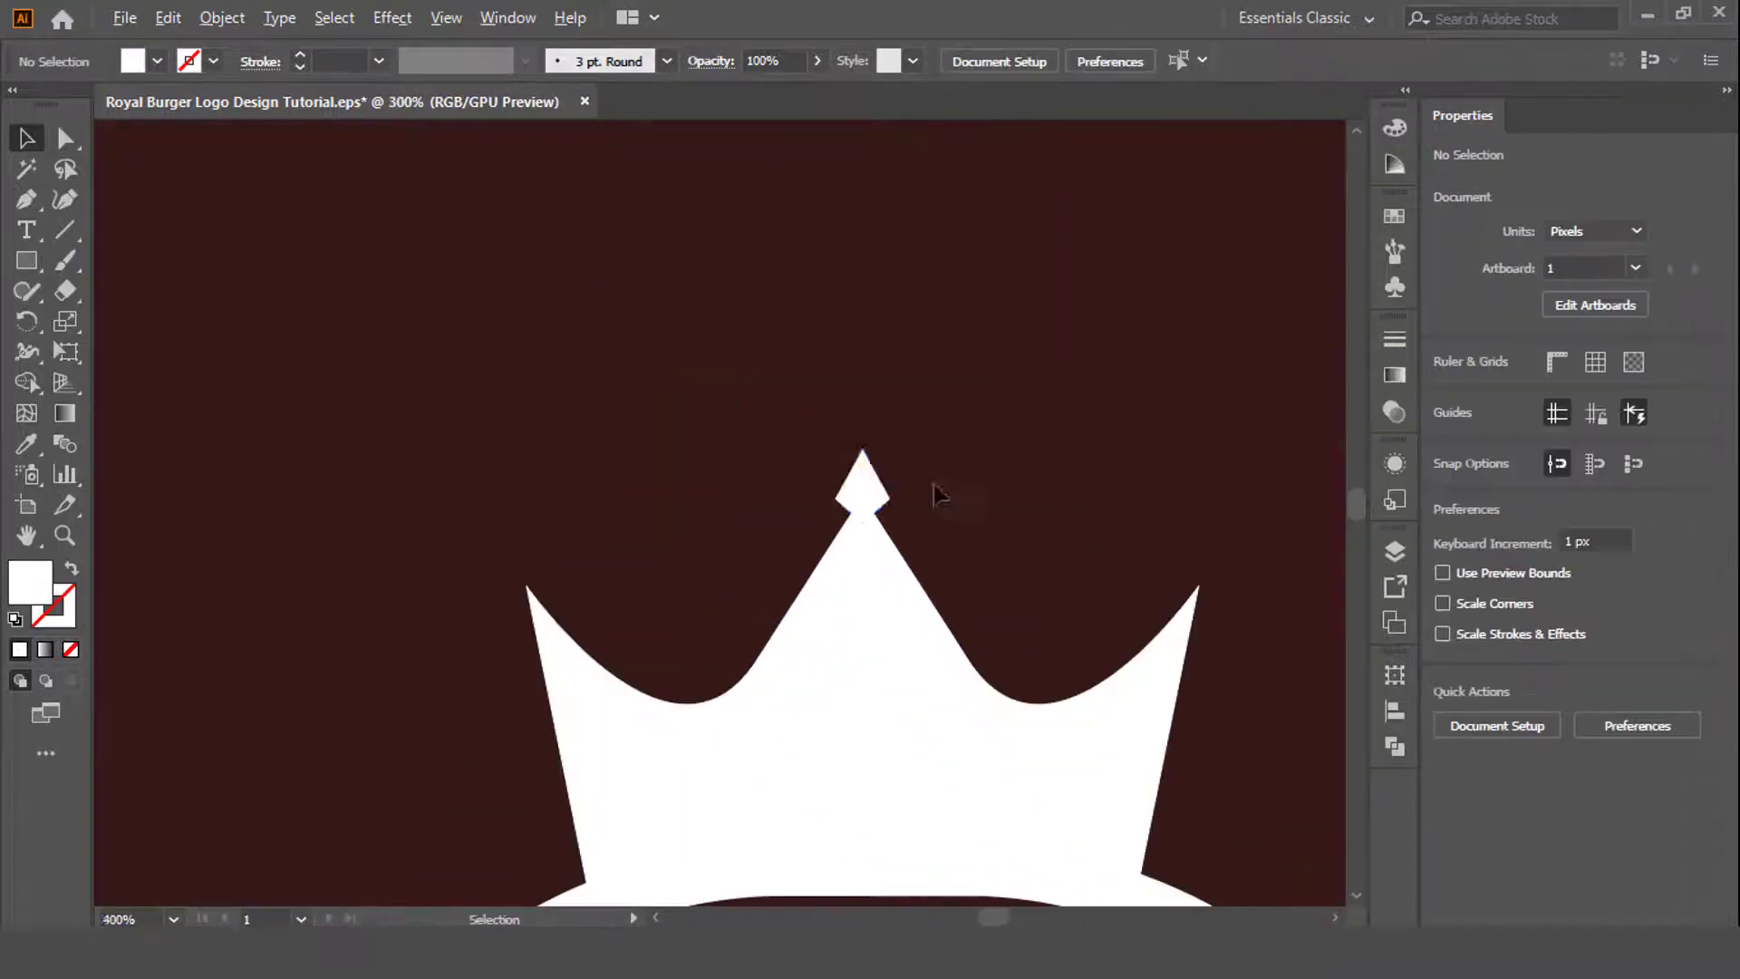
Tilt the small diamond outward and place it on the crown's left point.
click(531, 541)
scroll(531, 542, up, 3)
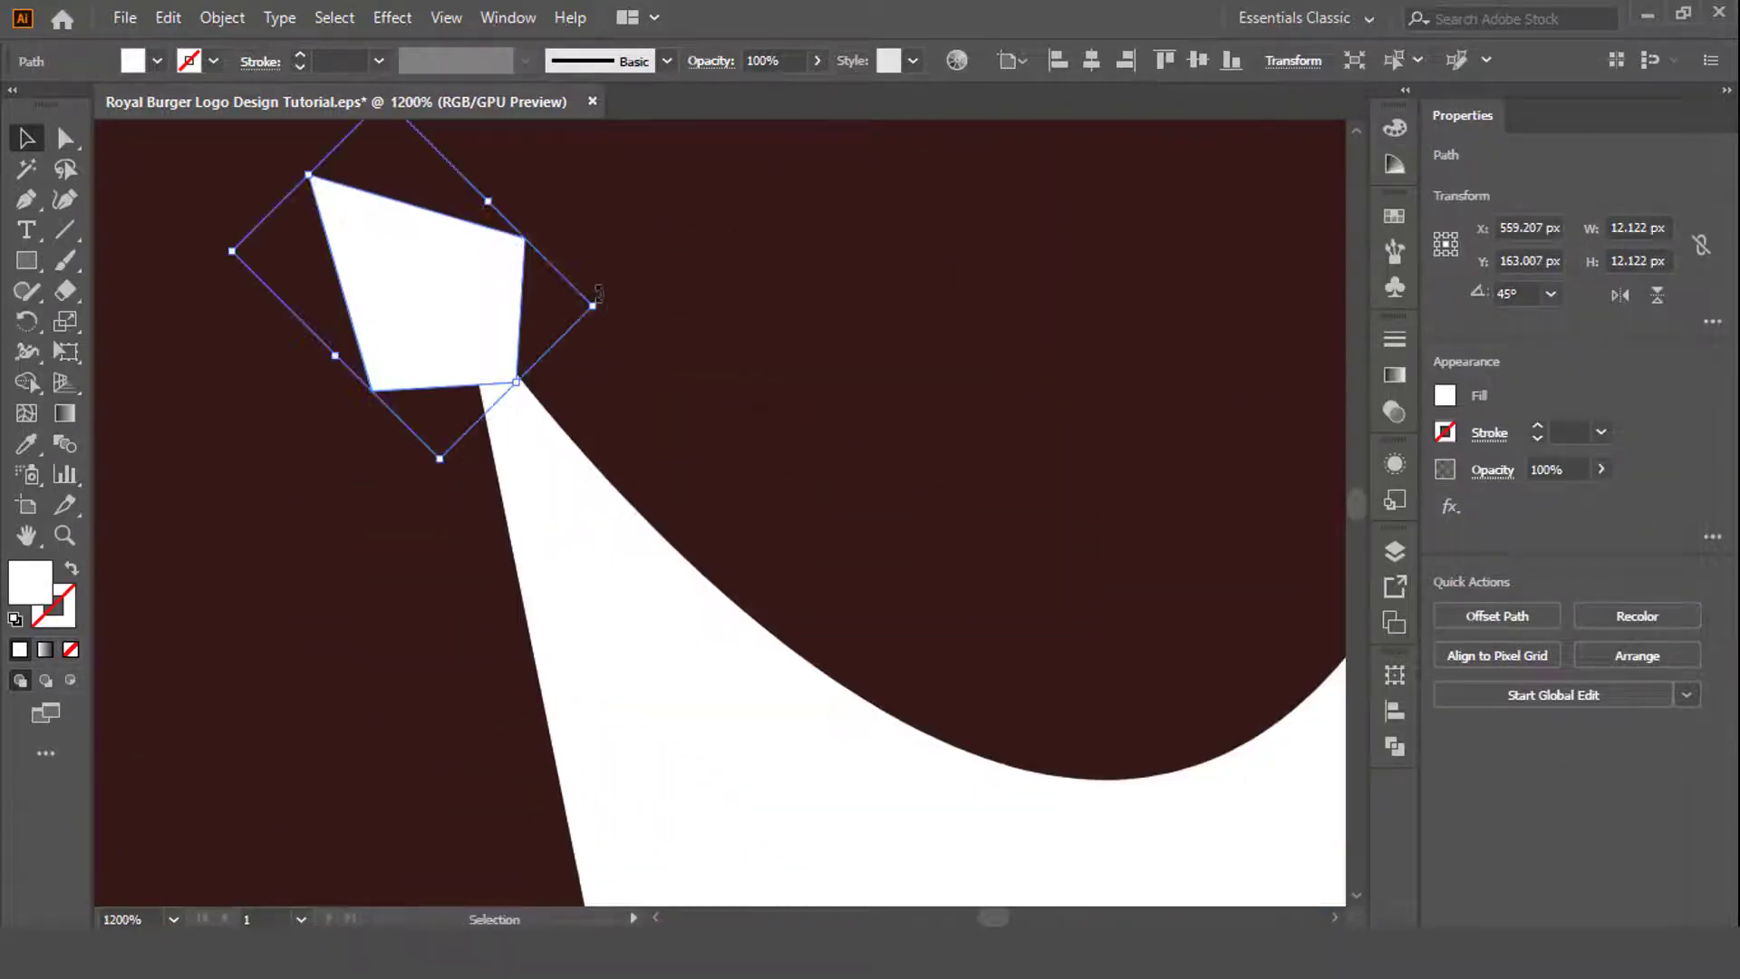
drag(536, 357, 632, 214)
drag(517, 355, 528, 377)
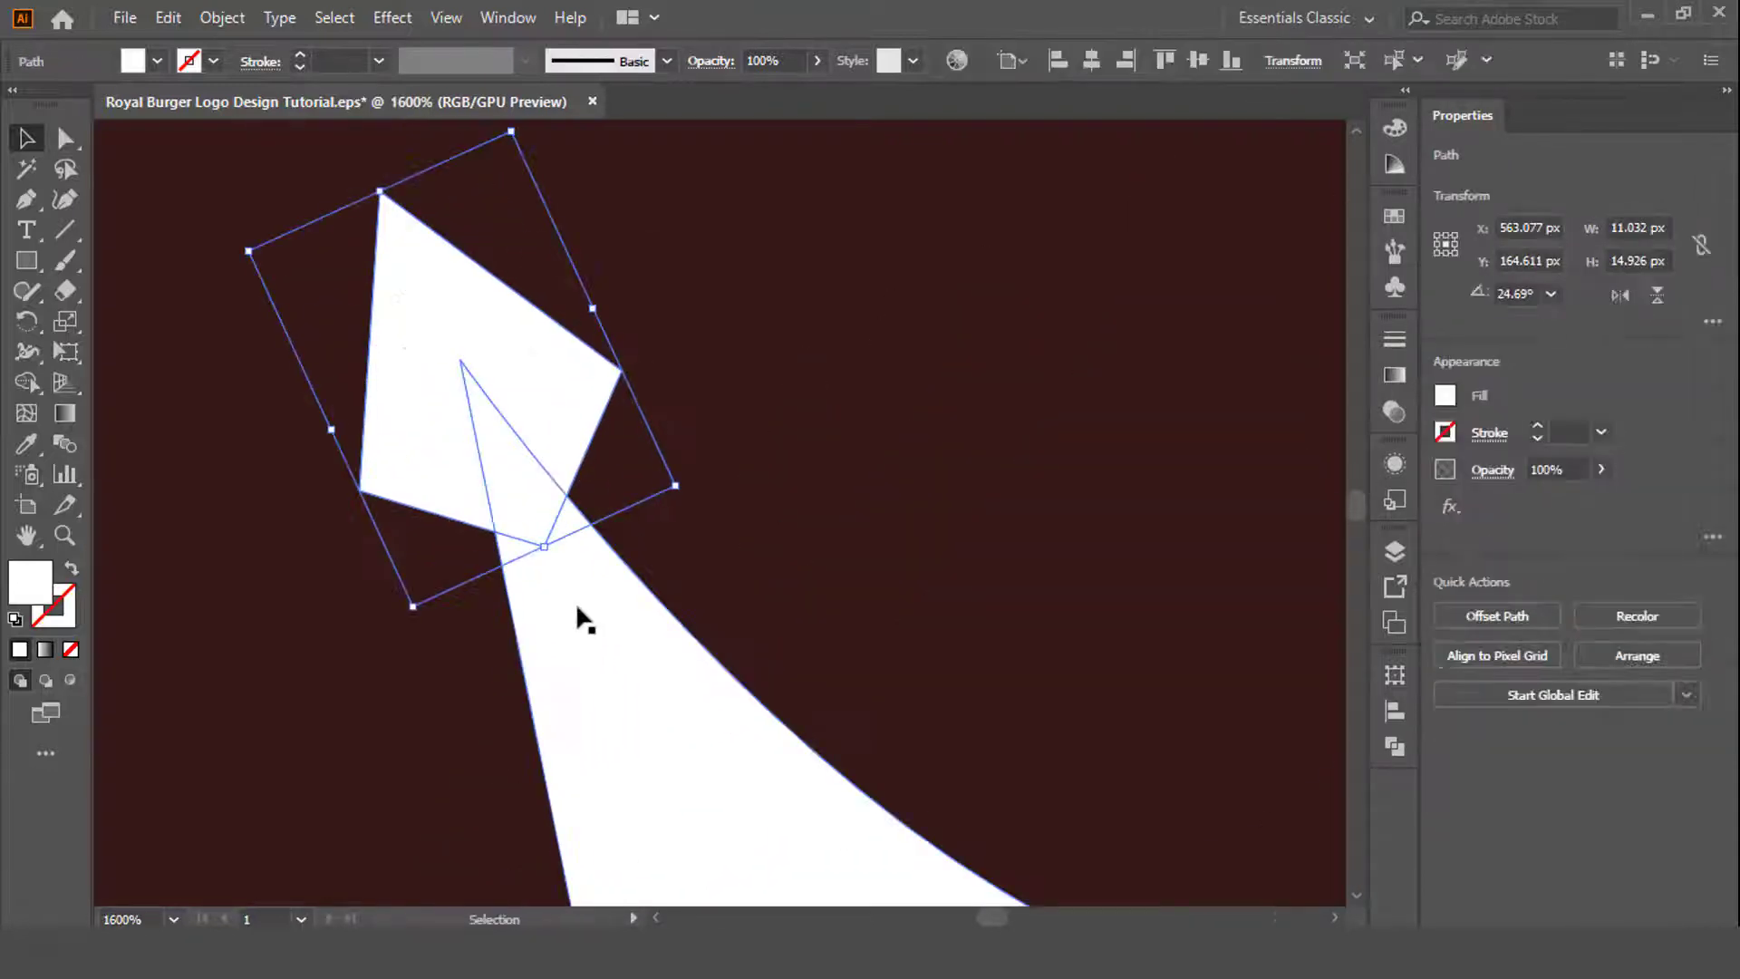
scroll(574, 602, down, 3)
scroll(540, 572, down, 2)
Reflect a copy of the diamond onto the right crown point, then select the burger top.
right_click(466, 375)
click(796, 565)
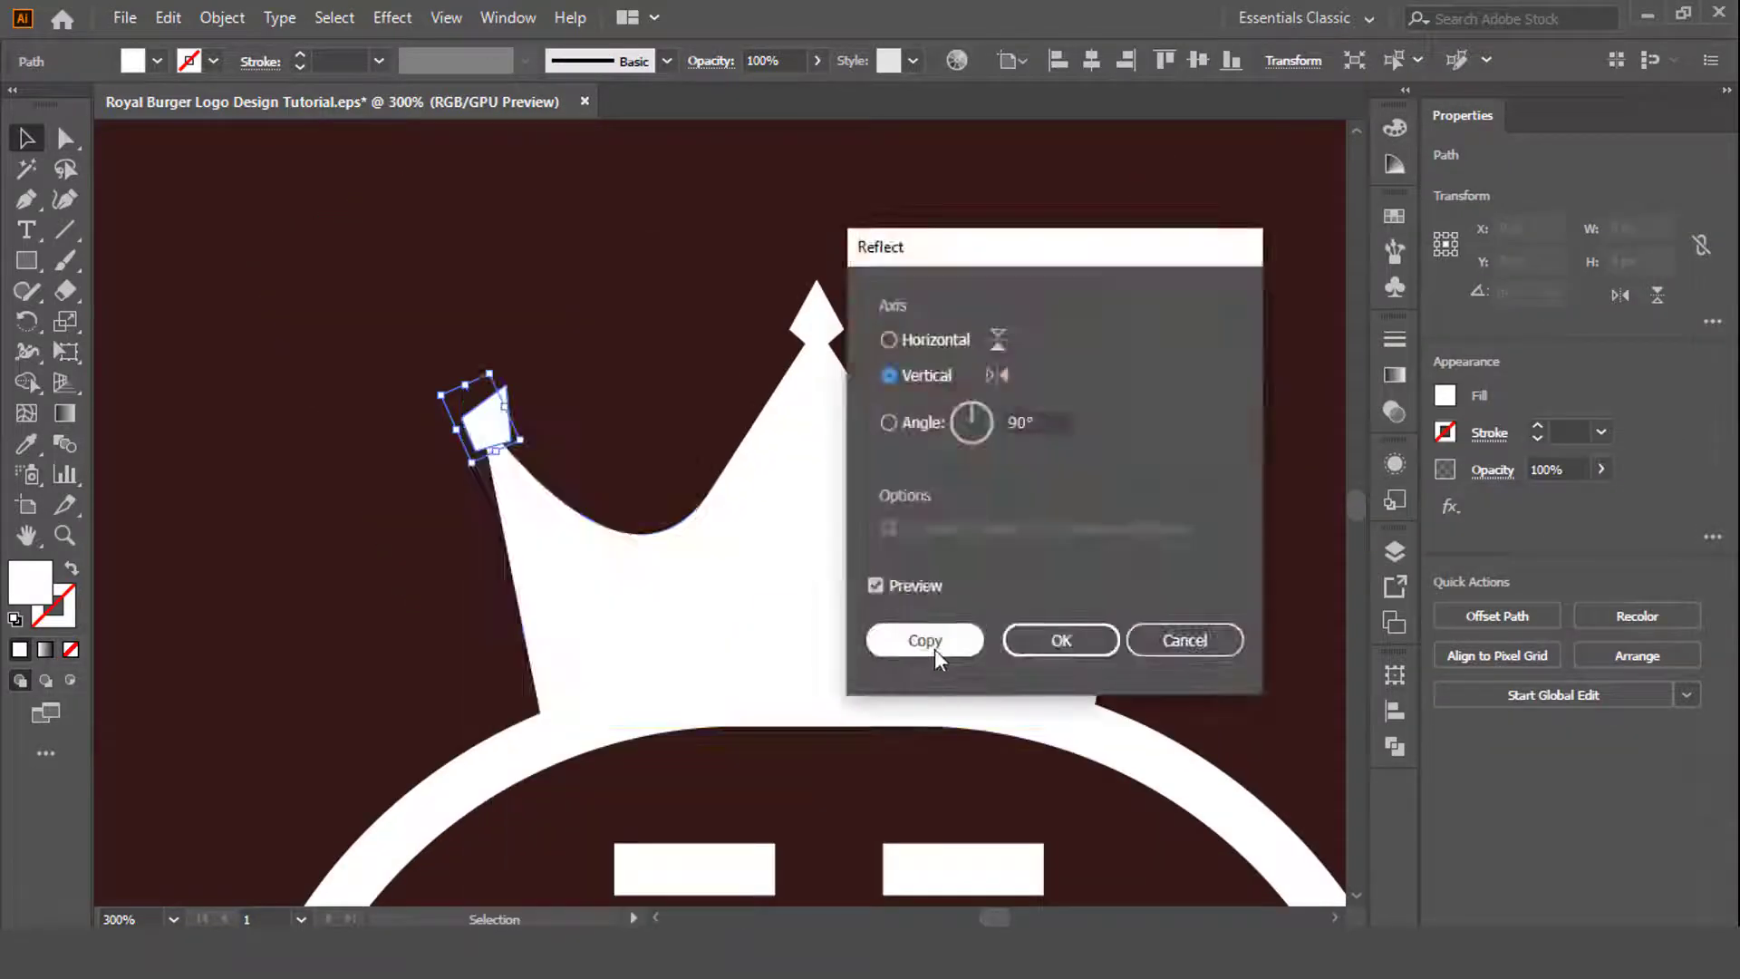
click(933, 649)
drag(1168, 428, 1167, 427)
shift+click(476, 414)
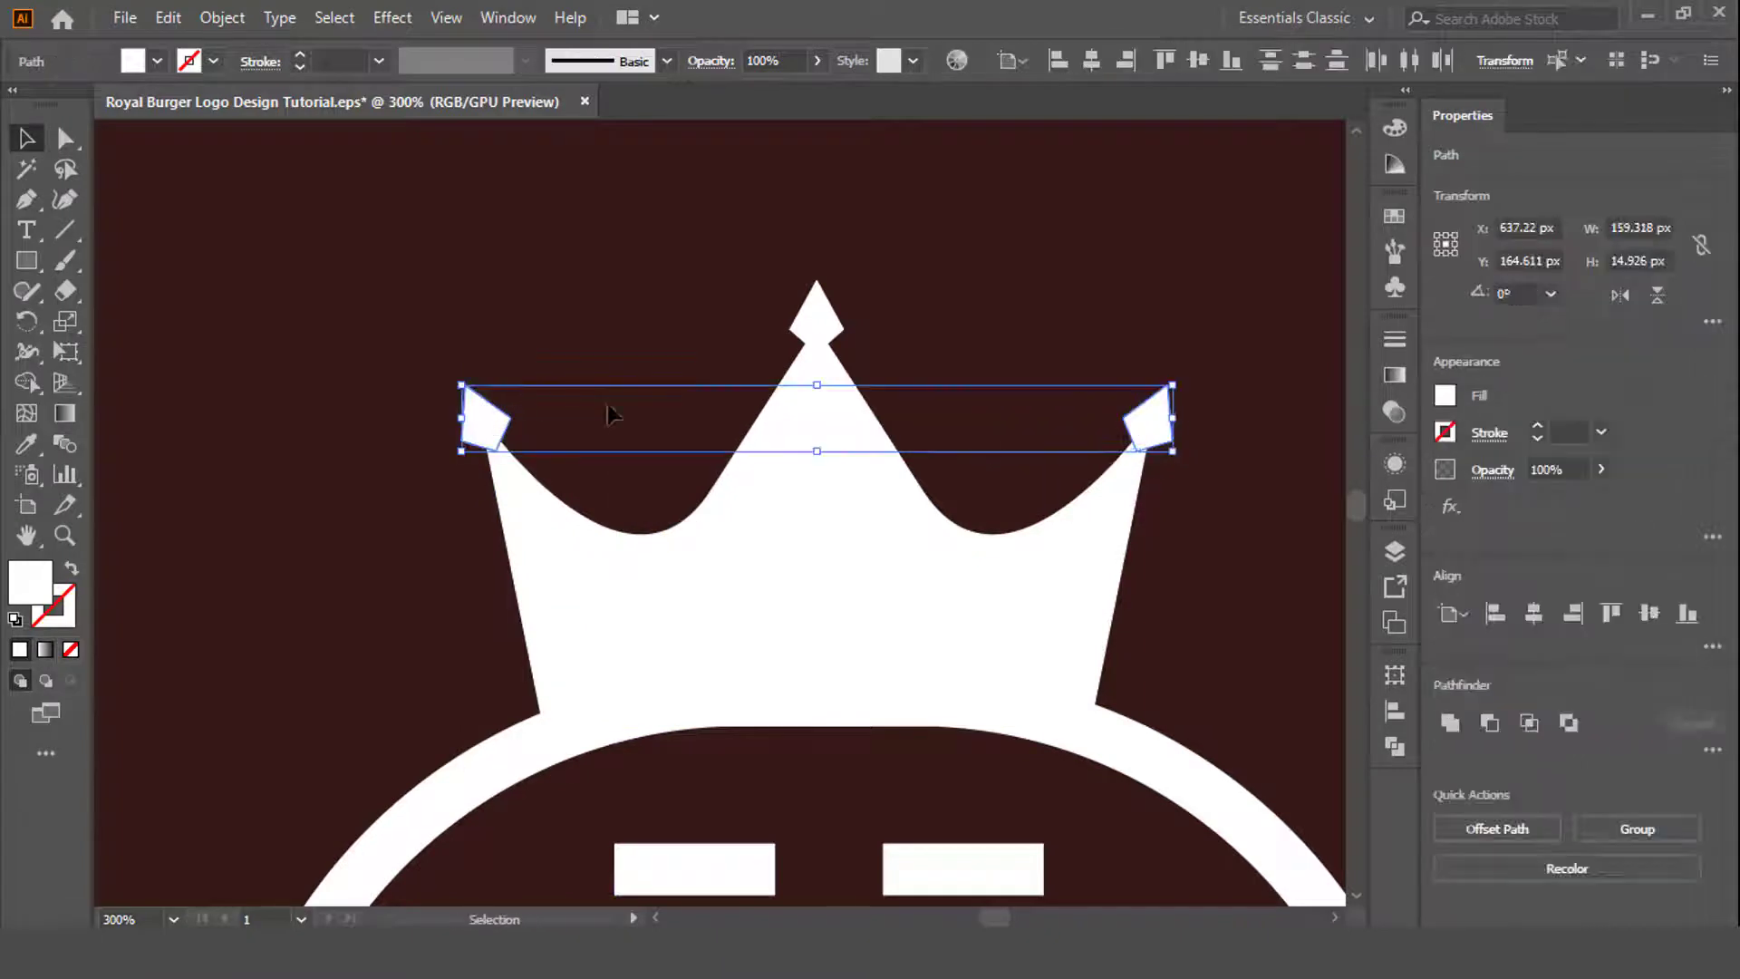
click(610, 416)
scroll(1034, 508, up, 3)
scroll(1026, 612, down, 2)
scroll(1027, 611, down, 2)
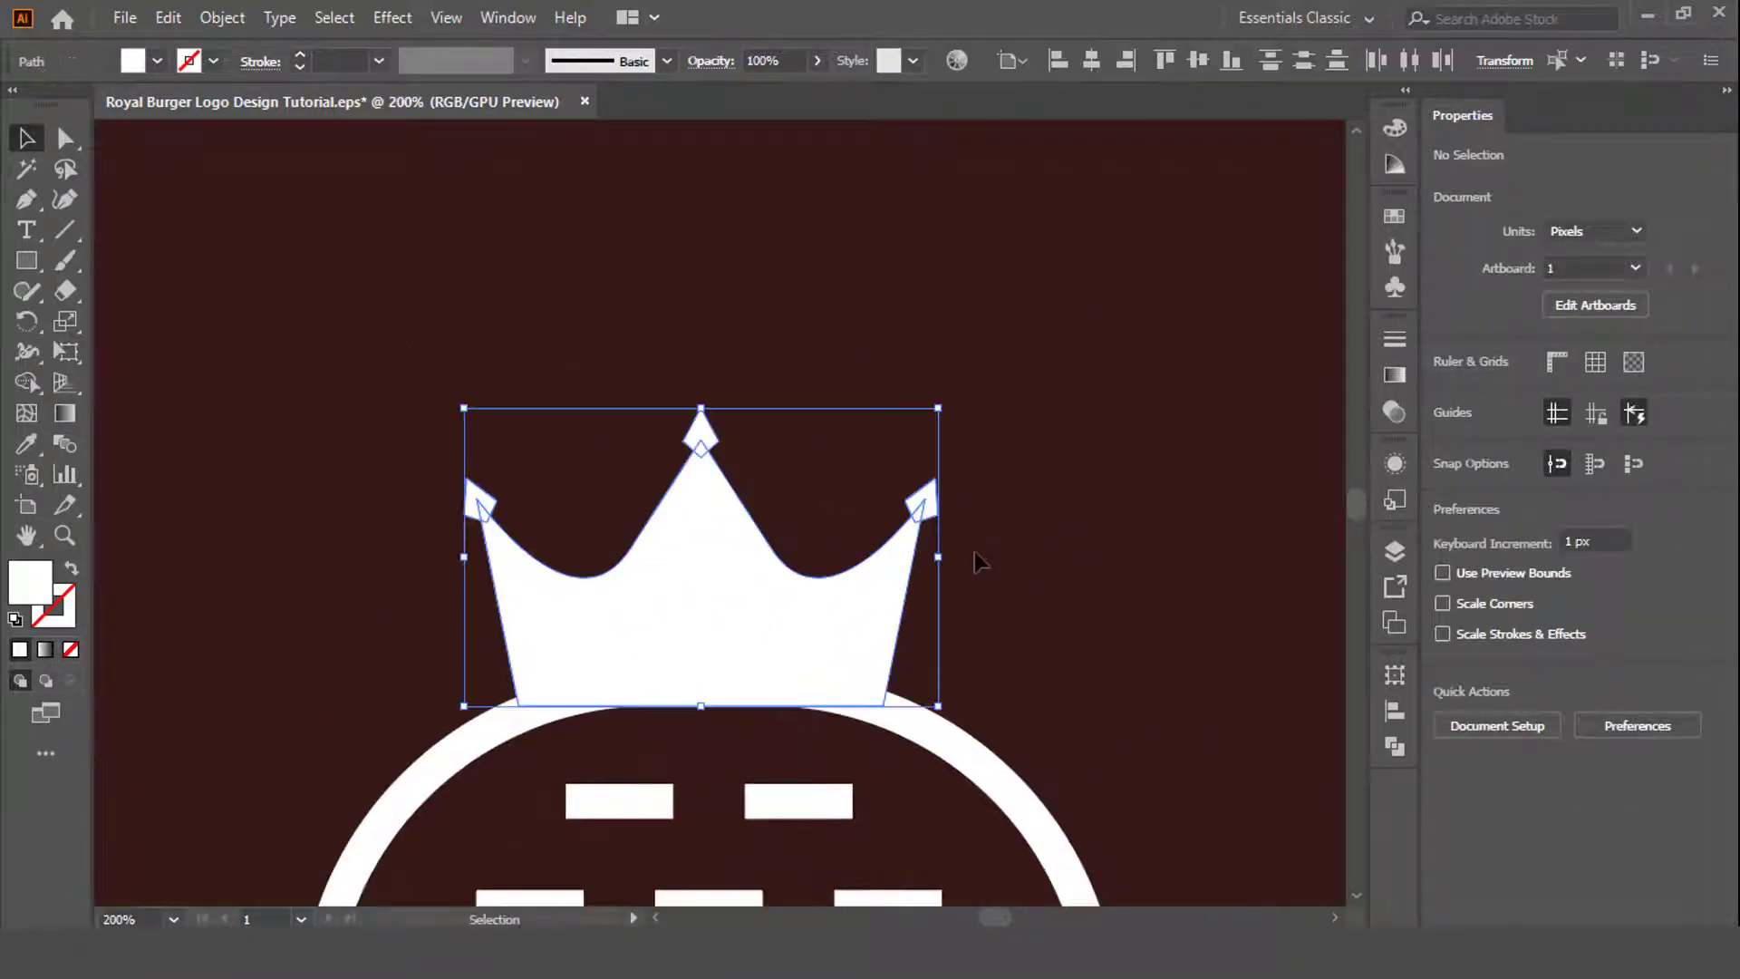
scroll(850, 431, down, 3)
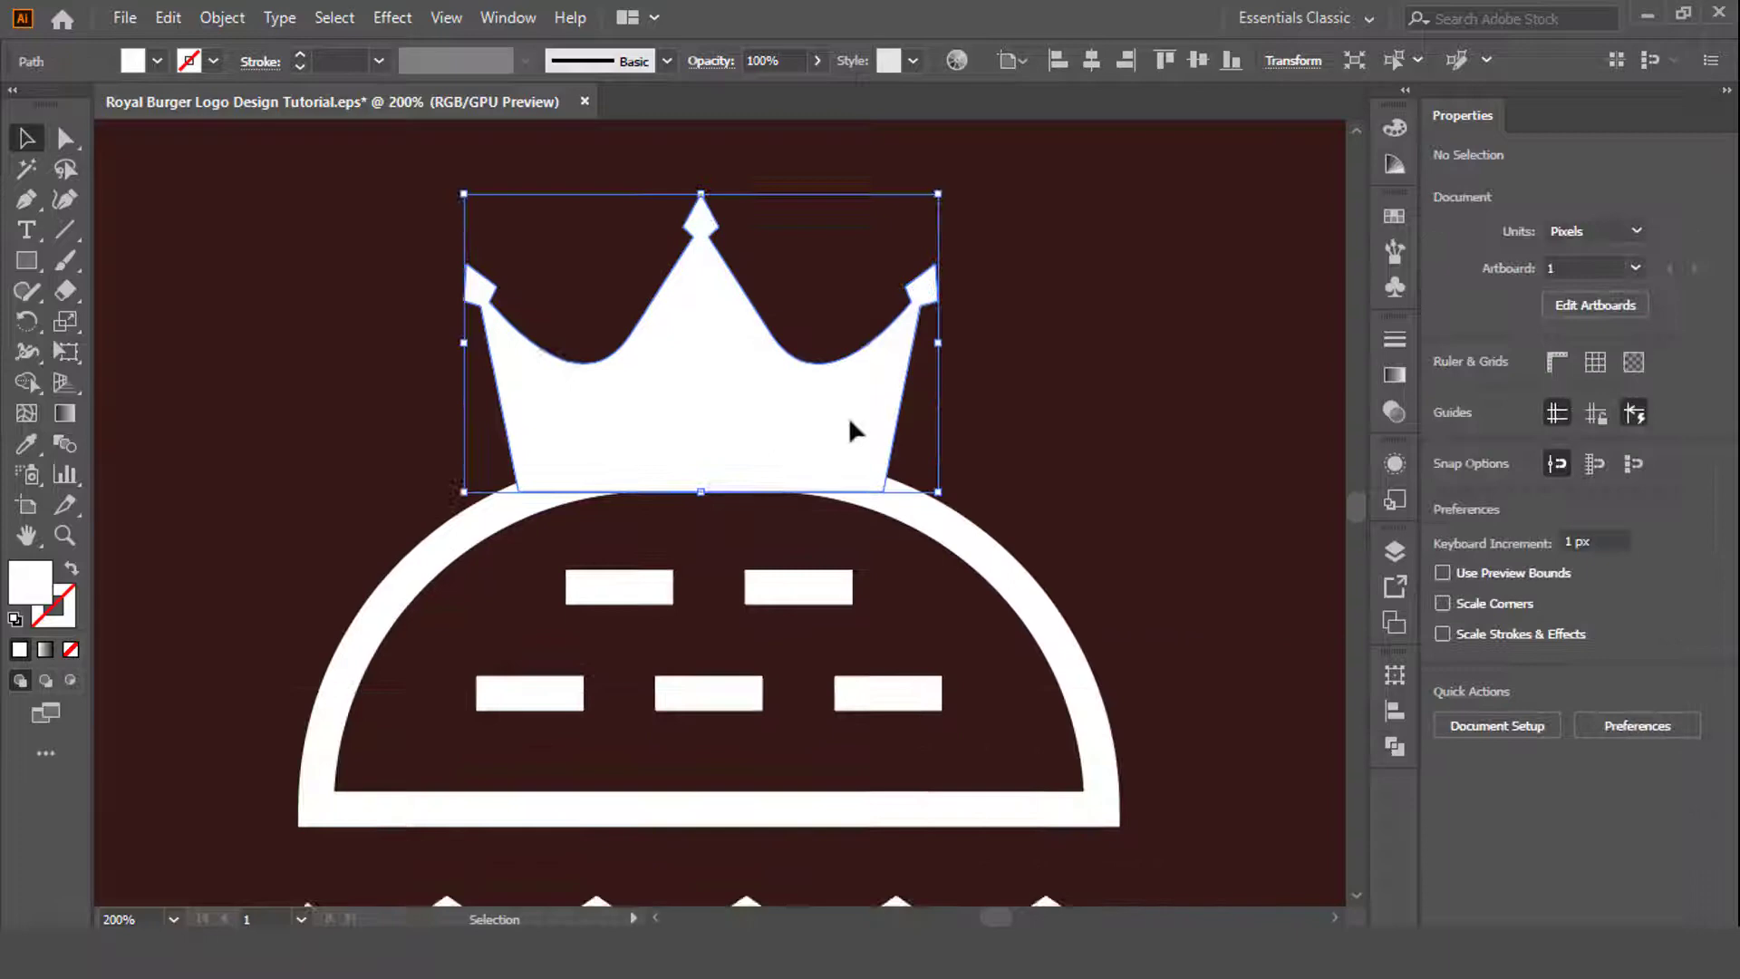
click(815, 500)
scroll(680, 408, down, 2)
right_click(517, 333)
Ungroup the burger top and nudge the crown slightly upward.
click(583, 555)
click(517, 463)
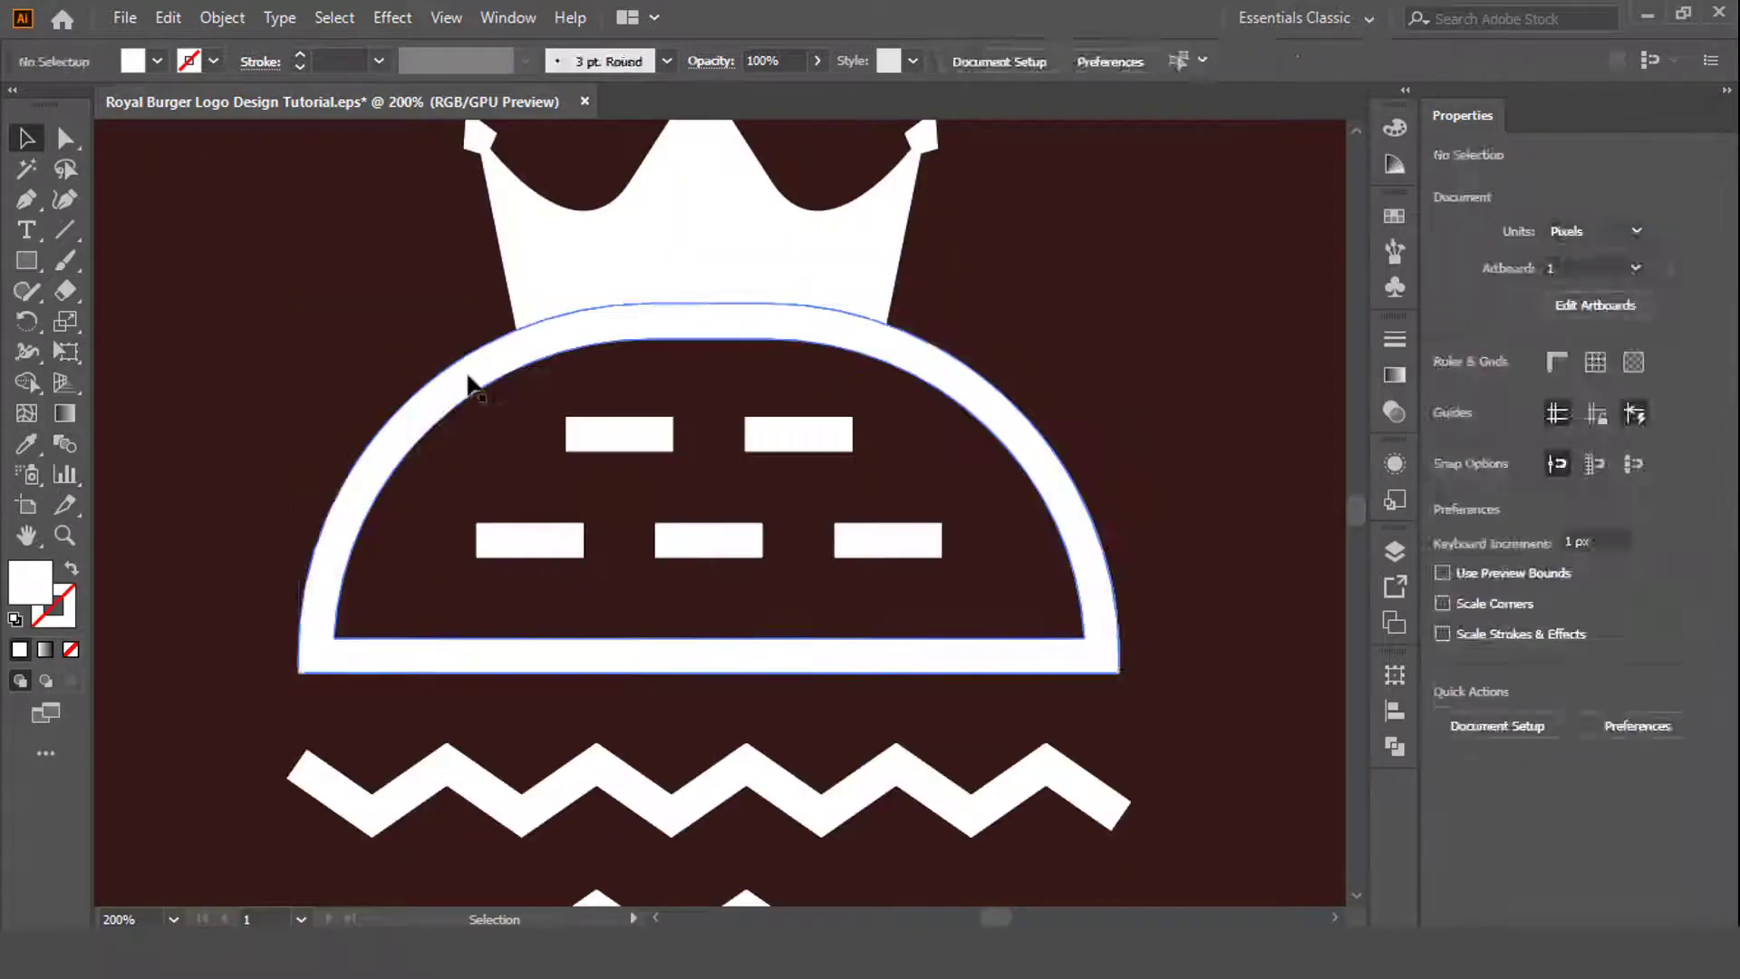
click(730, 312)
scroll(729, 312, up, 2)
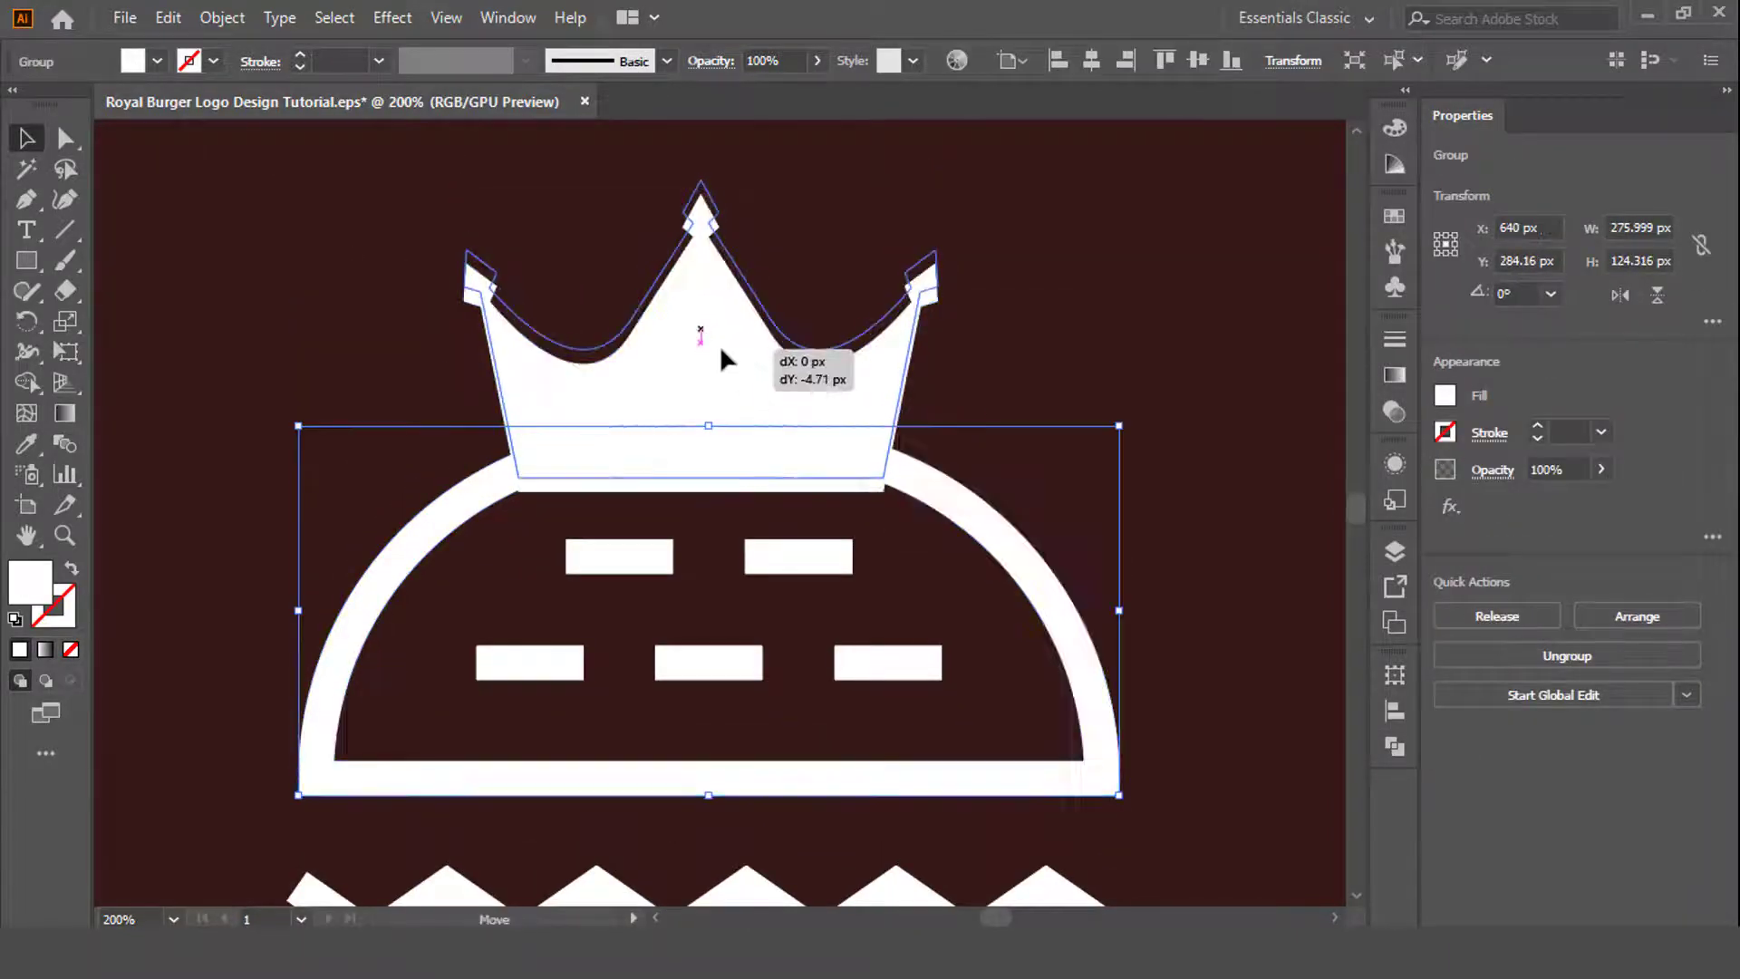
drag(721, 358, 722, 351)
Add a 17 px offset path around the burger dome.
click(1030, 358)
click(952, 530)
click(222, 17)
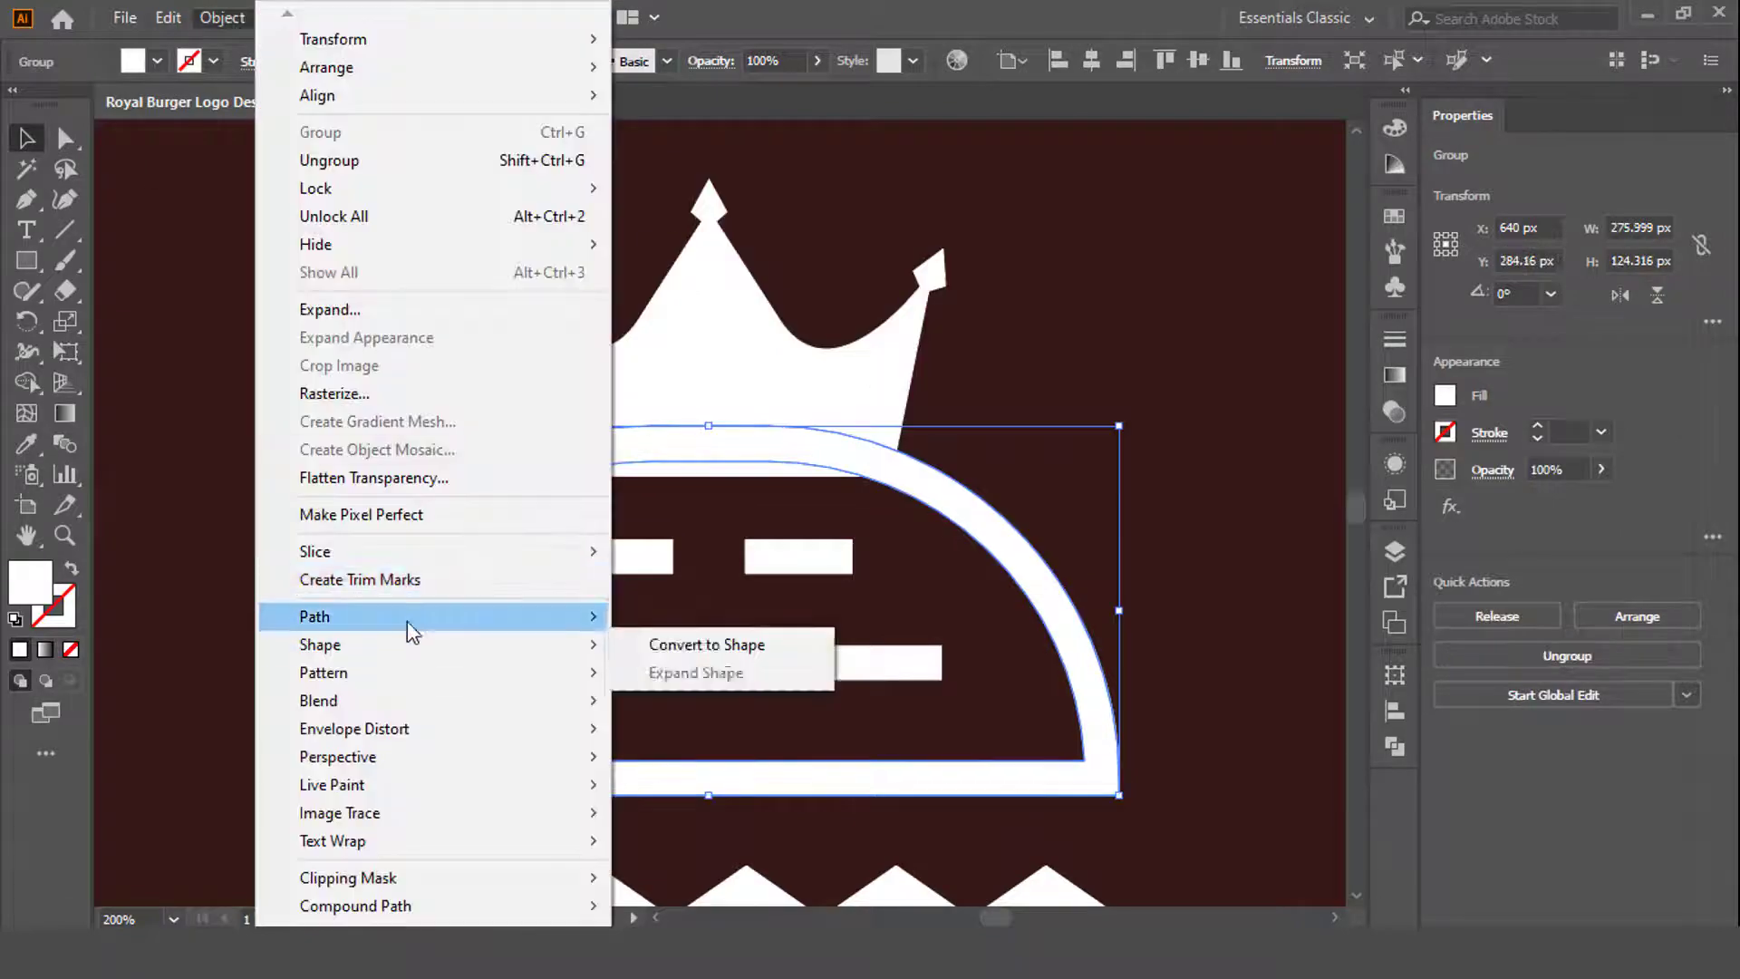
click(680, 700)
click(1016, 697)
key(Up)
key(Up)
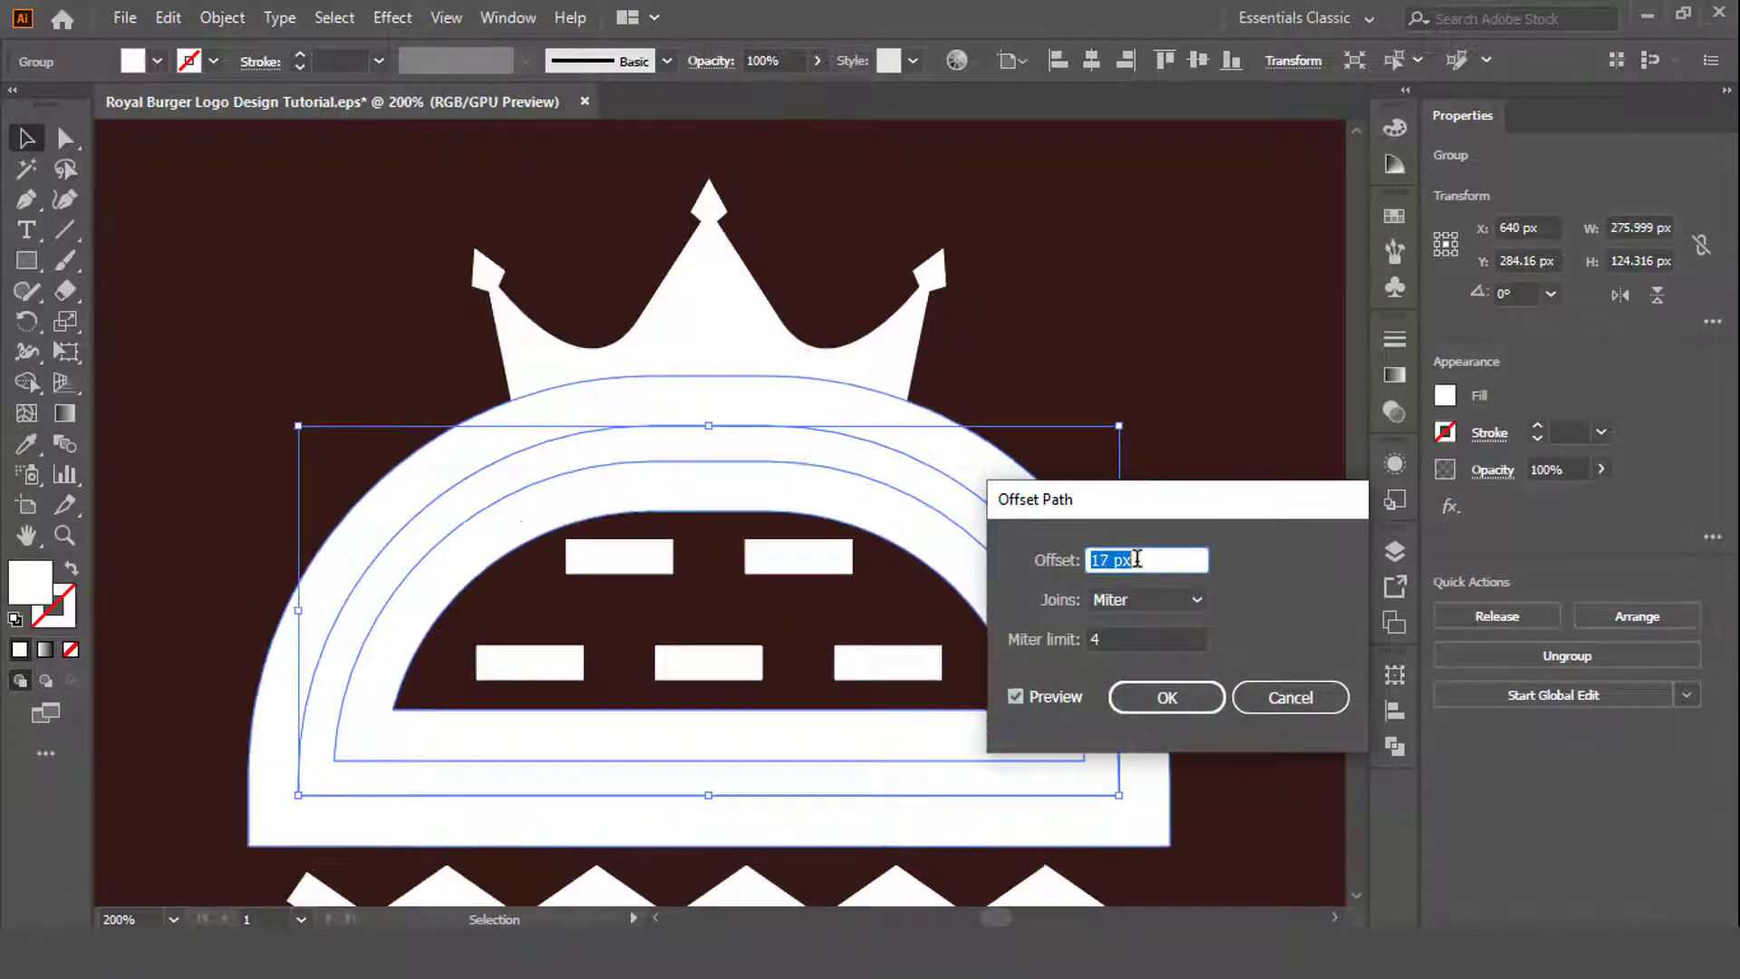
click(1167, 697)
Delete the overlapping crown and outline regions with the Shape Builder.
shift+click(762, 299)
key(shift+m)
key(ctrl+plus)
key(ctrl+plus)
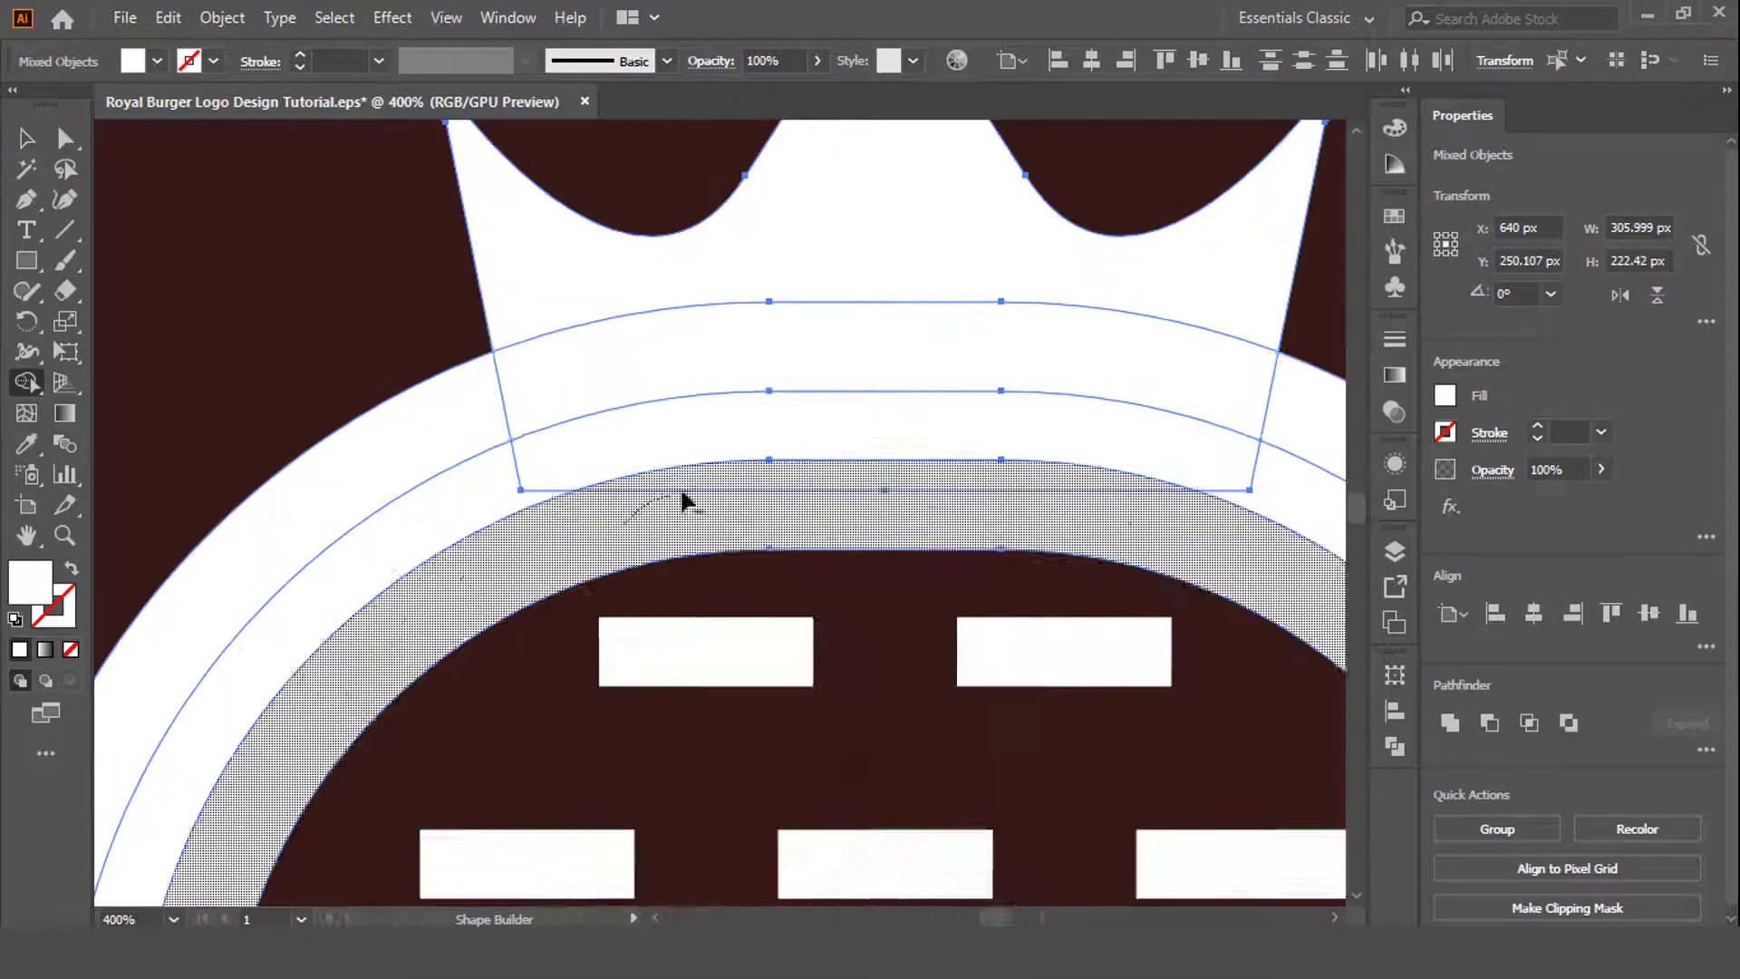
alt+click(684, 502)
alt+click(536, 389)
key(v)
key(ctrl+0)
scroll(806, 411, up, 3)
Unite the leftover band with the dome, then select the lower dashes.
click(807, 413)
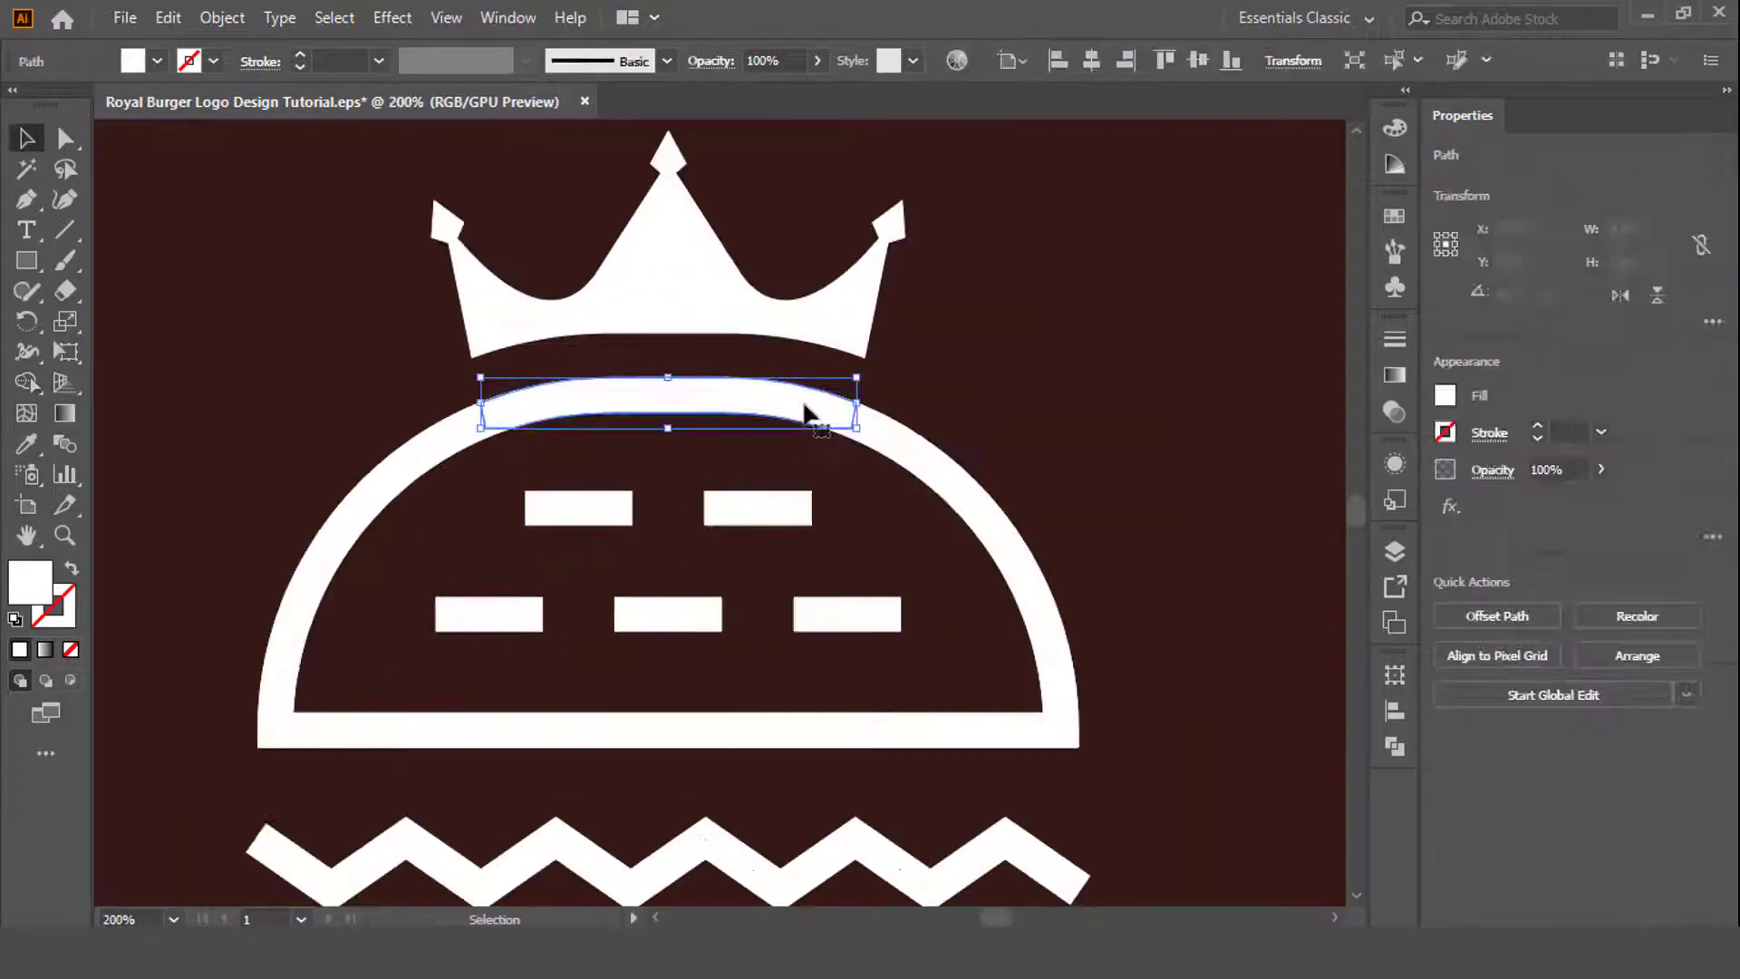
shift+click(952, 449)
key(ctrl+shift+F9)
click(1139, 720)
key(ctrl+0)
key(ctrl+1)
click(838, 557)
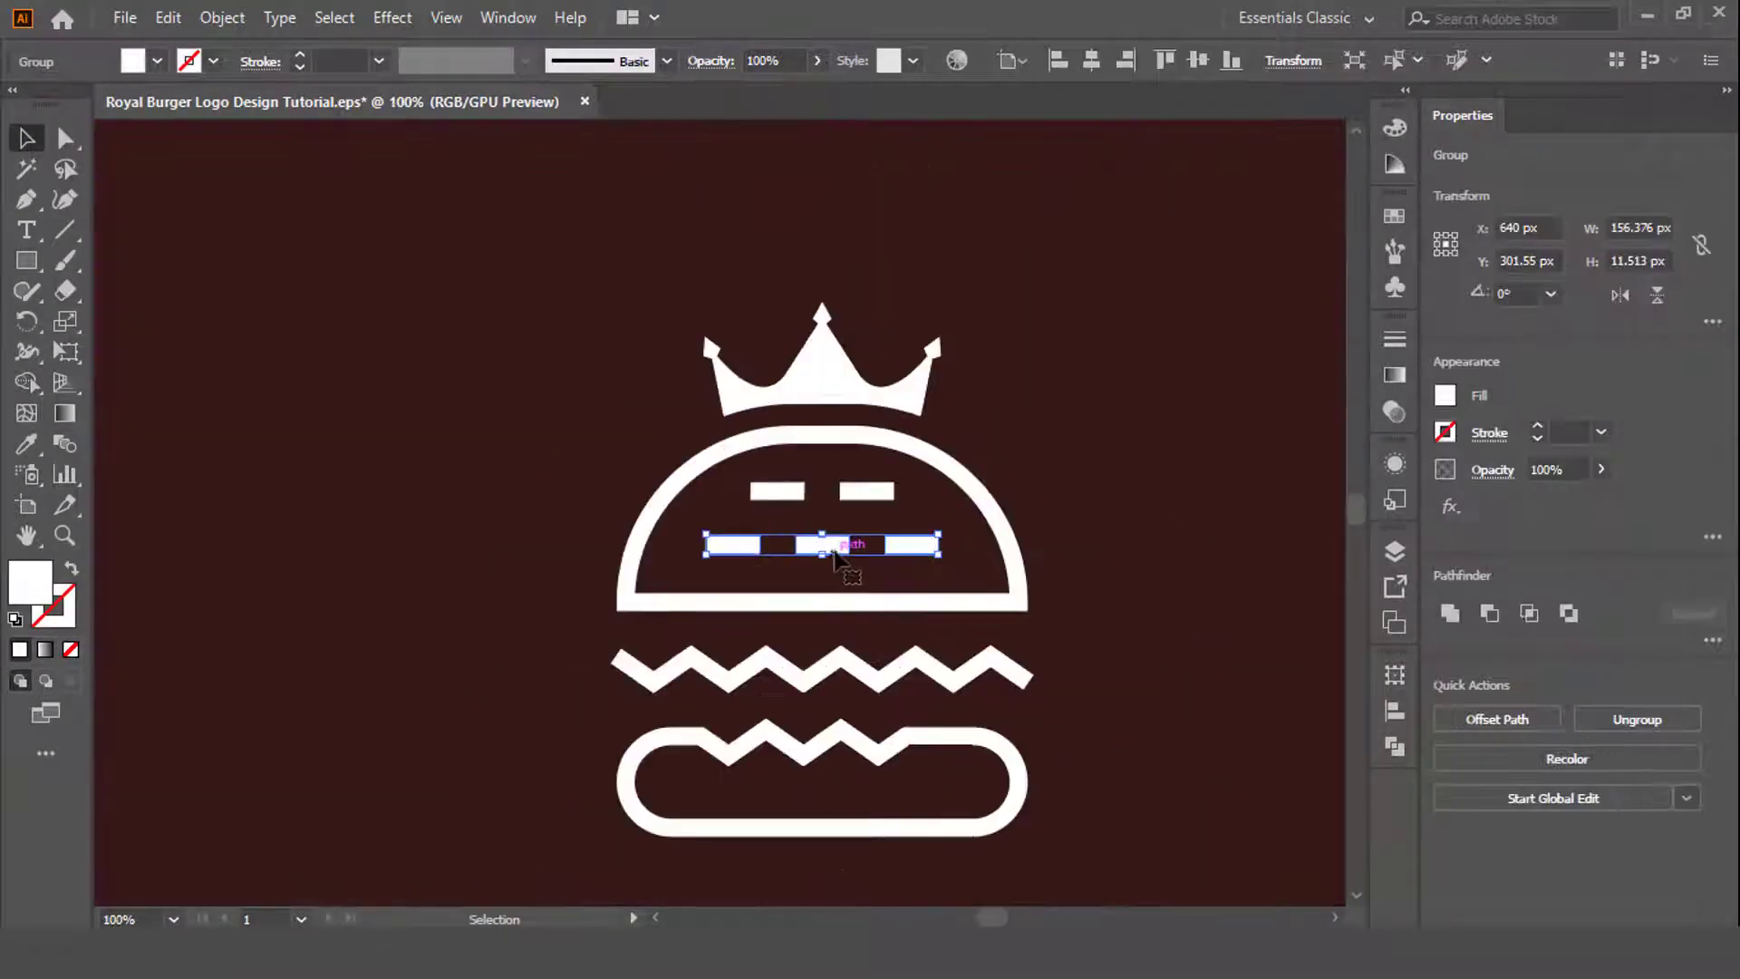
Sample yellow onto the crown and orange onto a bun piece.
key(ctrl+minus)
click(836, 389)
key(i)
click(330, 182)
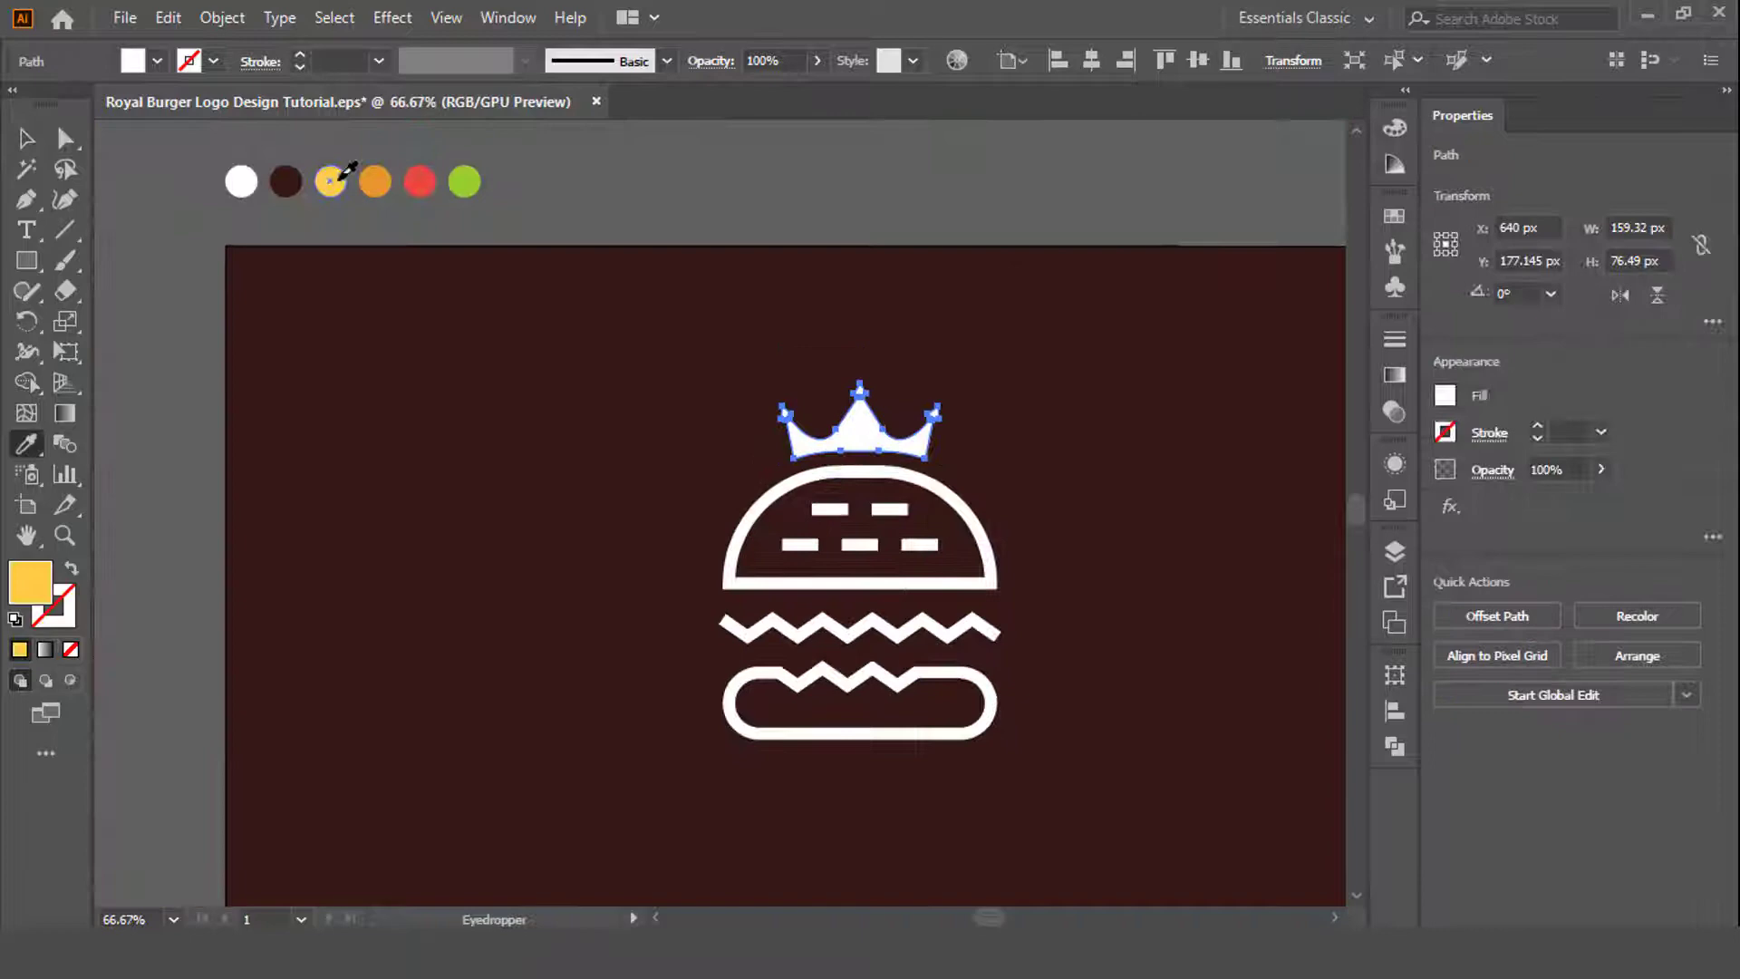
key(v)
click(826, 738)
key(i)
click(376, 181)
key(v)
Fill the zigzag filling green and the dome orange.
click(803, 619)
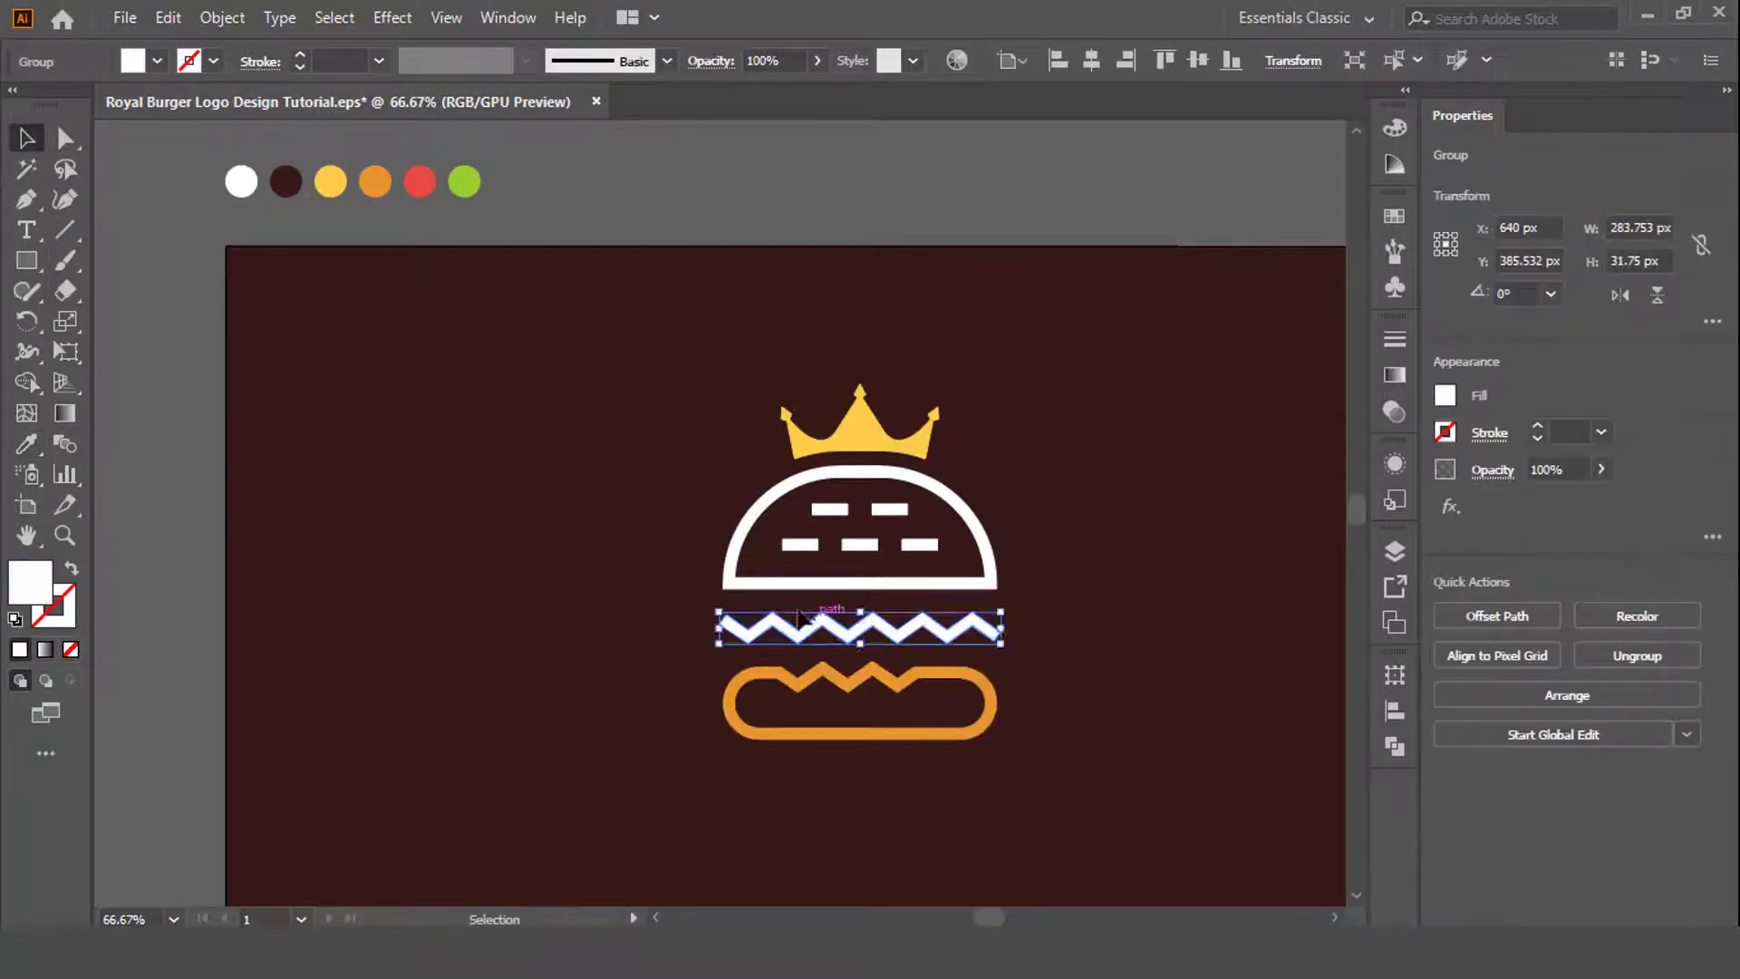
key(i)
click(464, 180)
key(v)
click(742, 524)
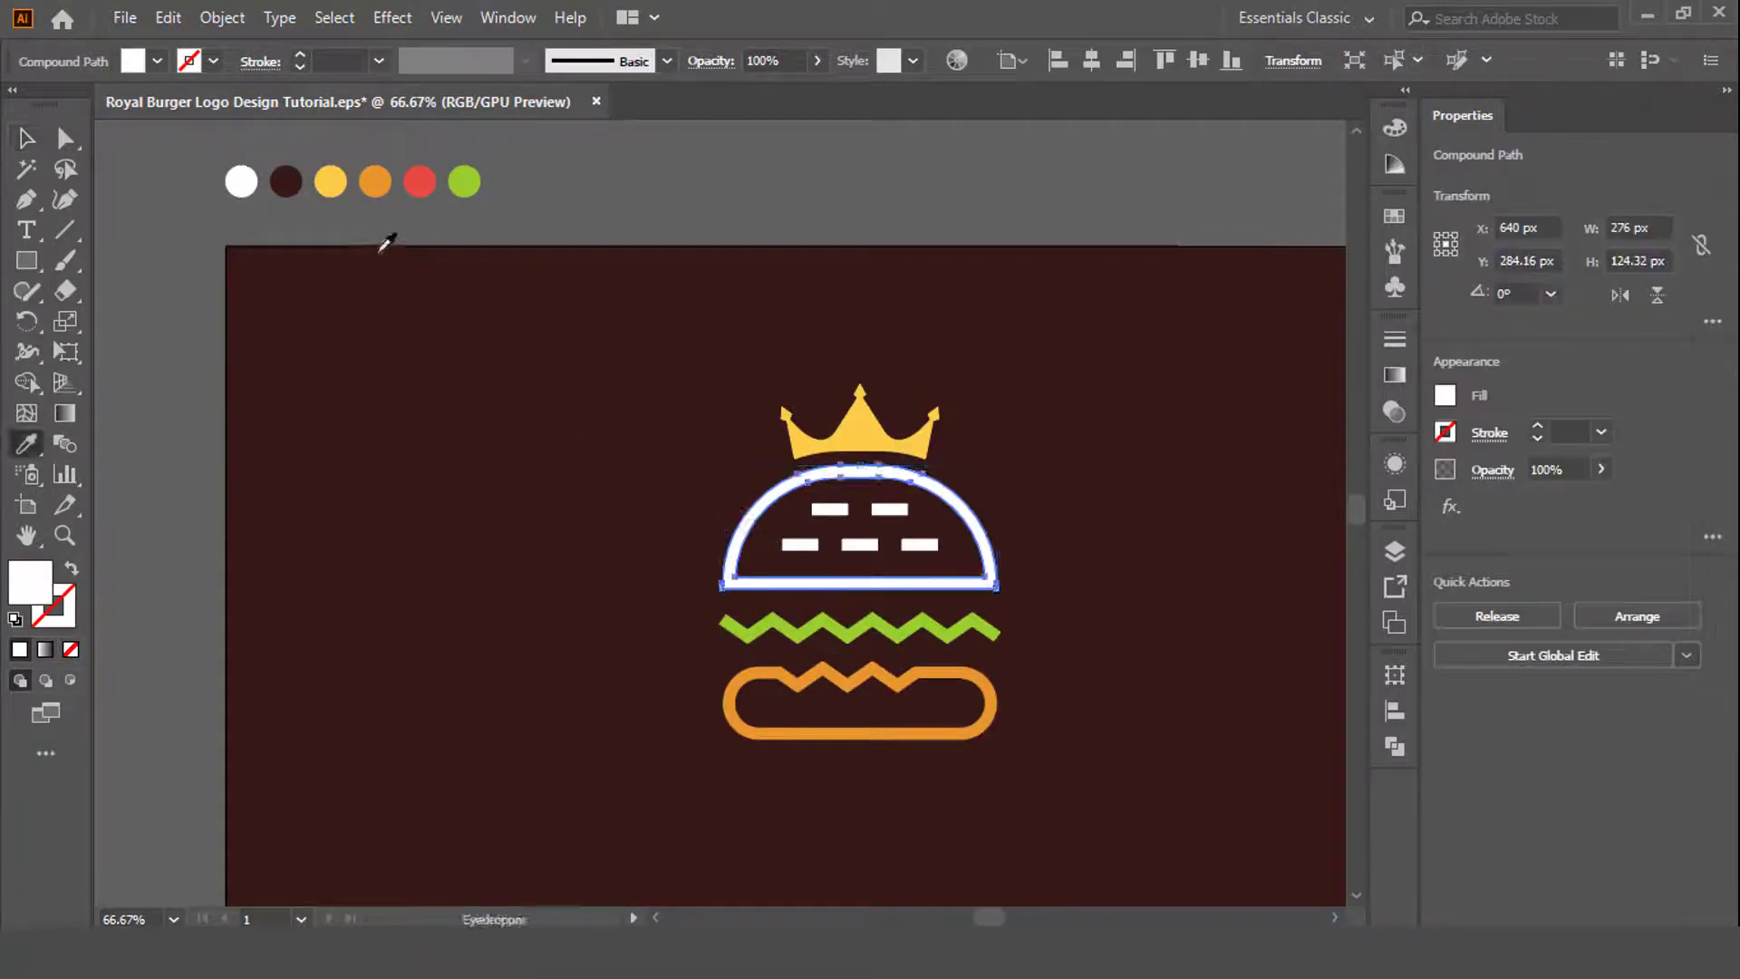
key(v)
click(816, 673)
Colour the bottom bun yellow and the upper dashes red.
key(i)
click(859, 422)
key(v)
click(853, 514)
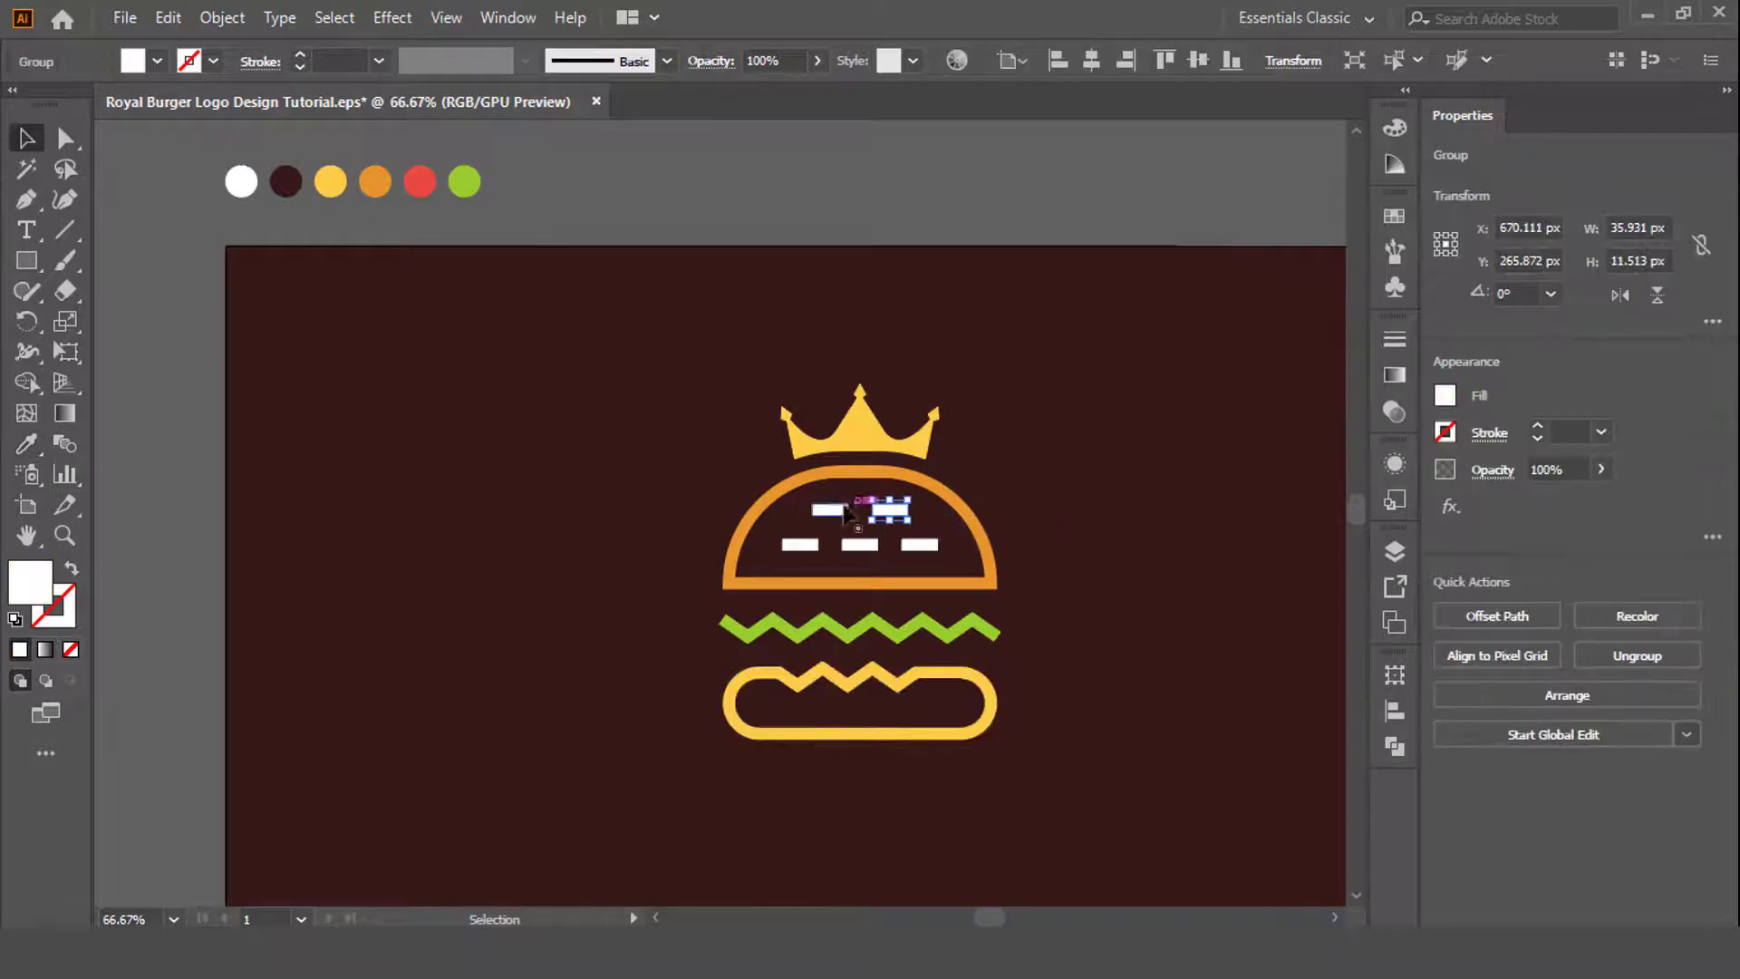
click(853, 546)
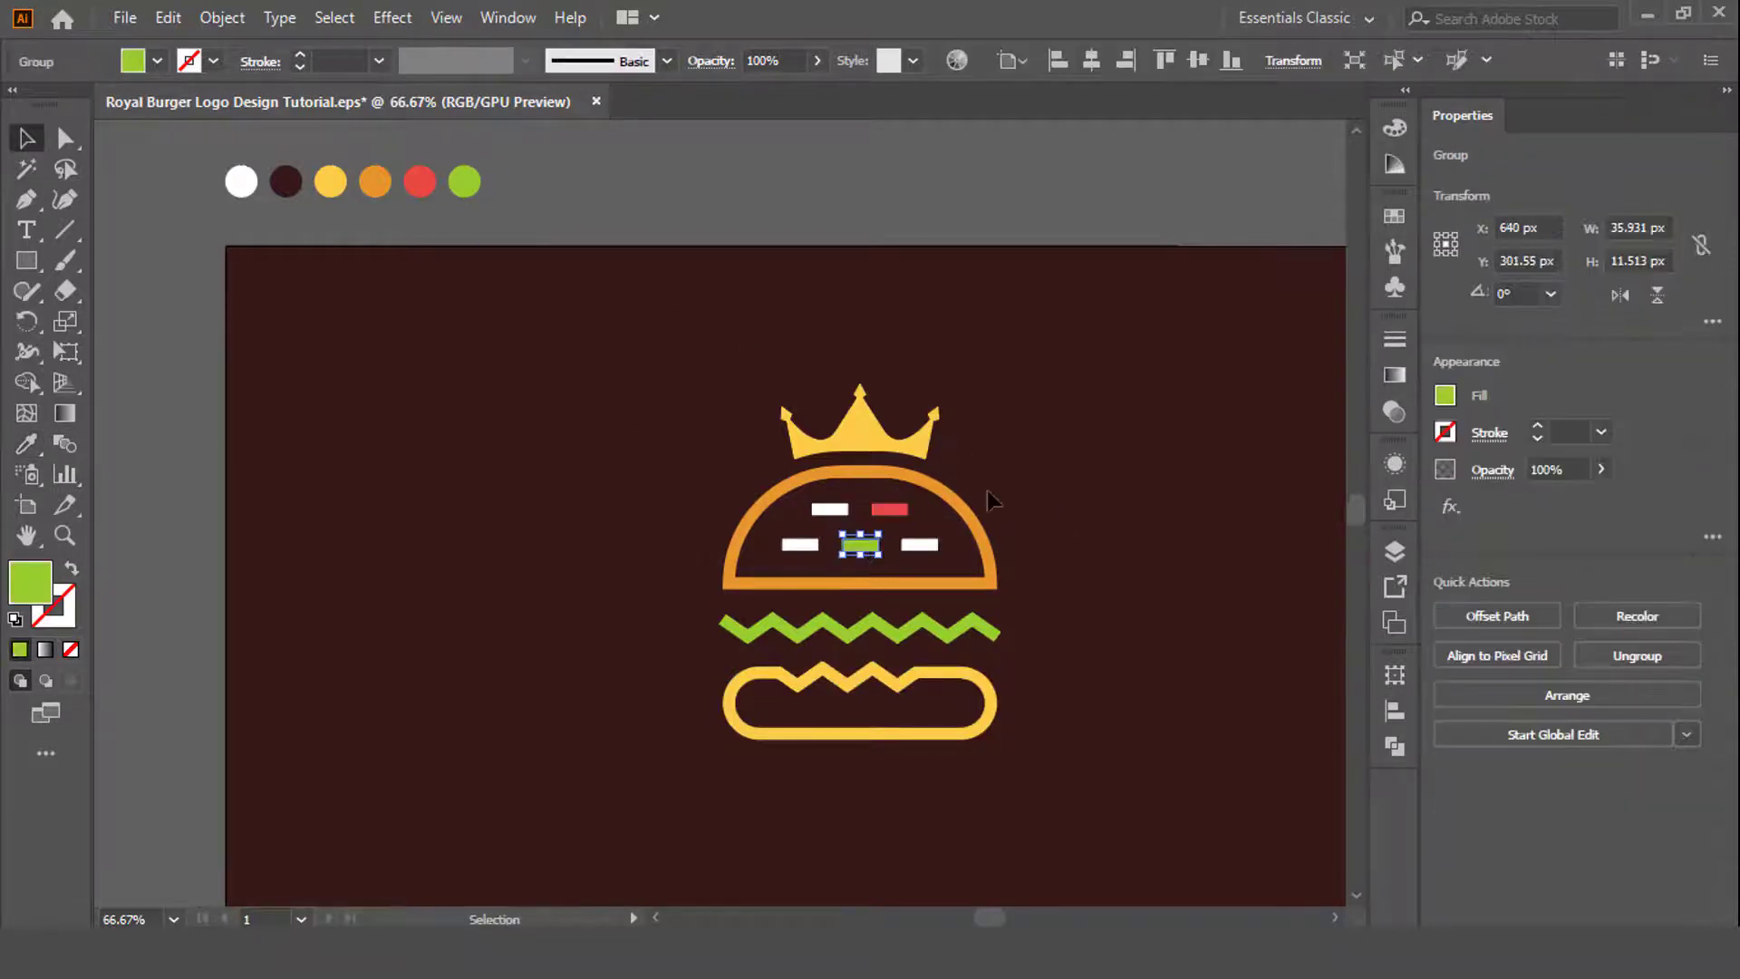
scroll(987, 492, up, 4)
click(447, 394)
Colour the lower dashes green and select the whole burger logo.
key(i)
click(693, 382)
key(v)
click(347, 545)
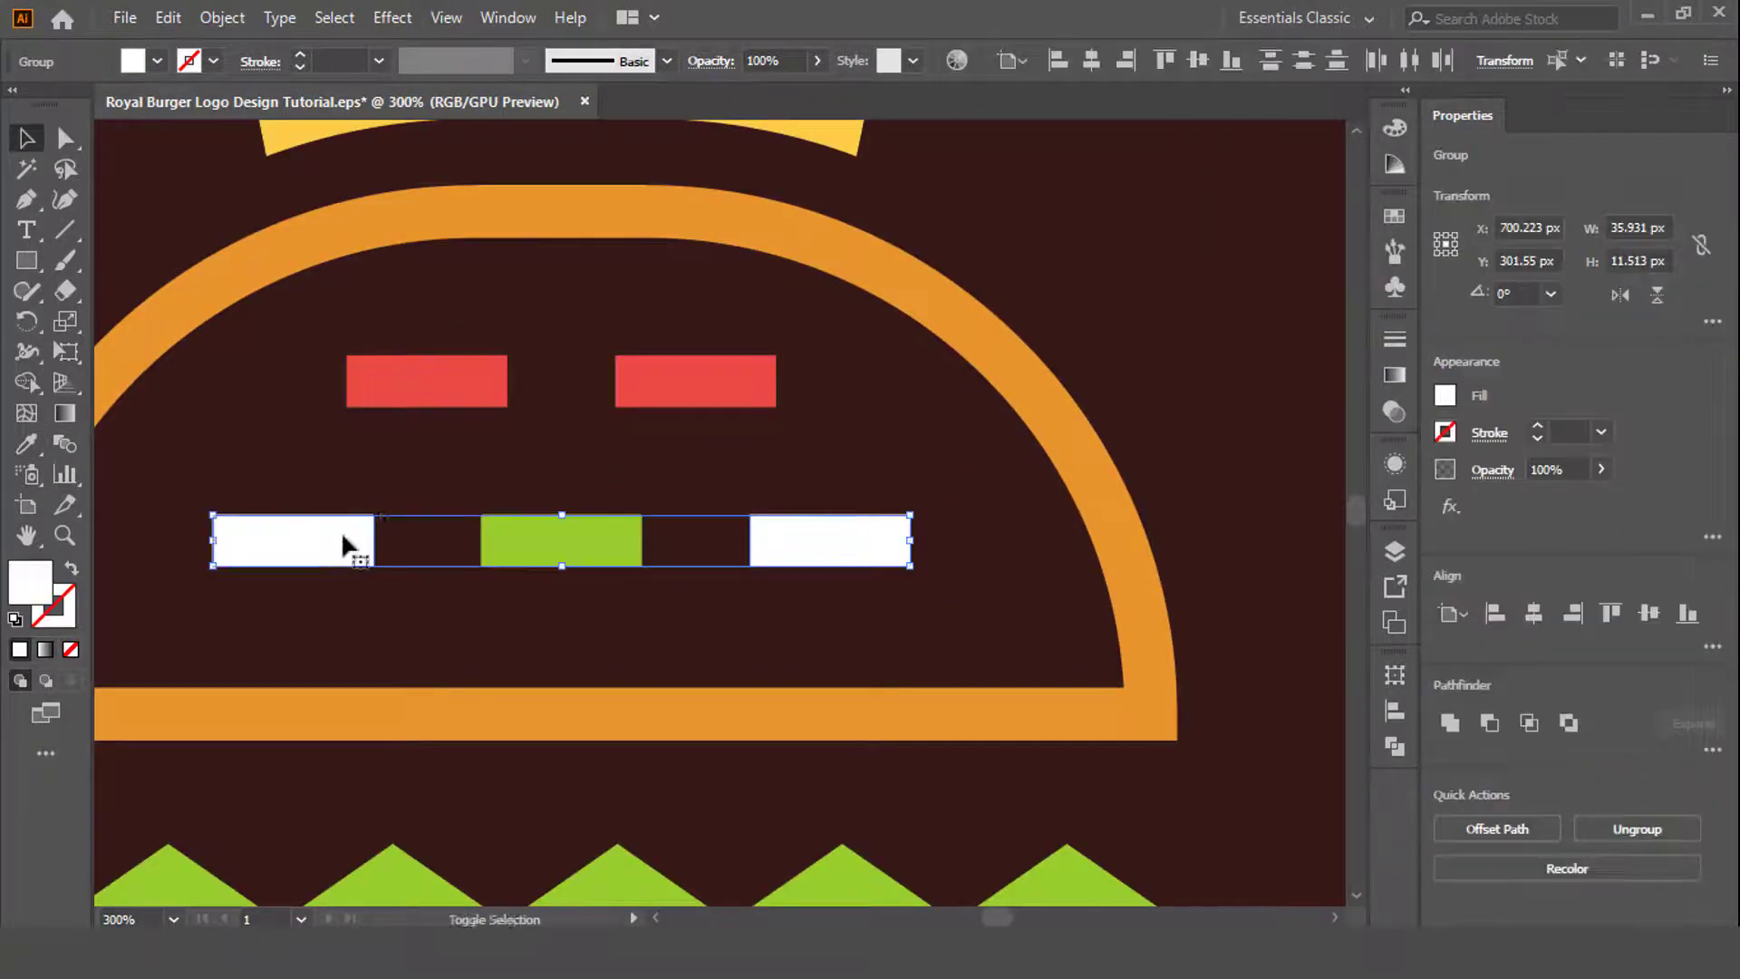
key(v)
scroll(815, 522, down, 5)
click(775, 388)
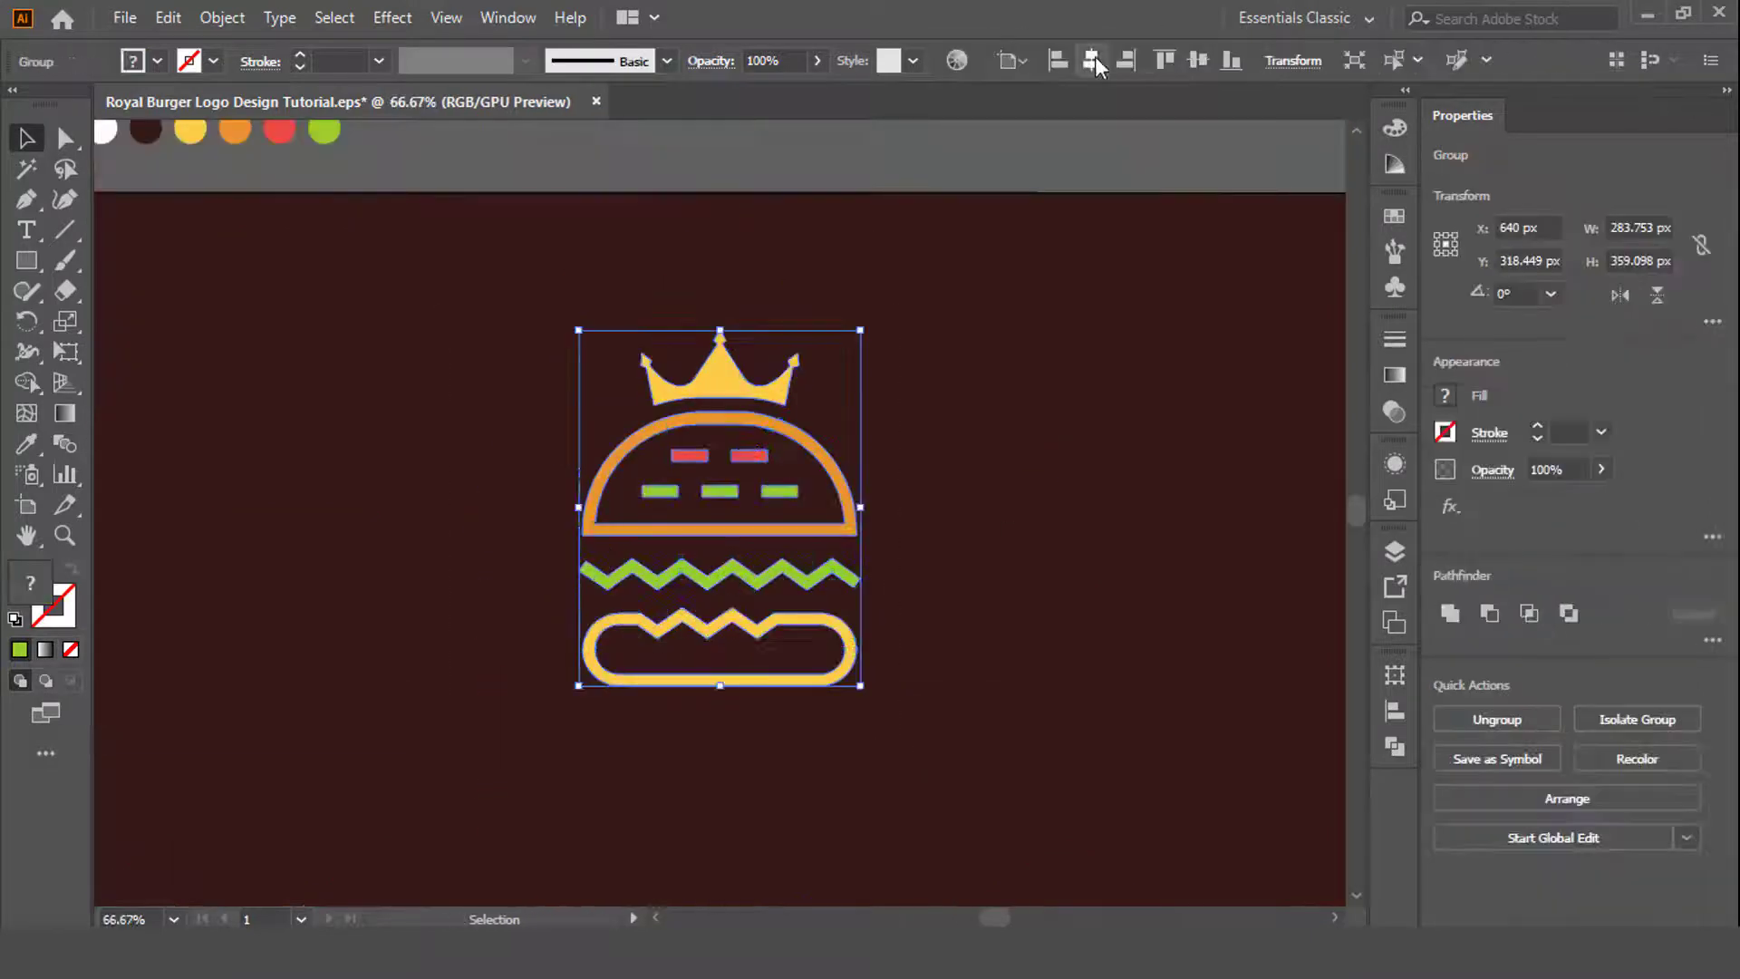
scroll(775, 388, up, 1)
Centre the logo horizontally and place ROYAL BURGER text beneath it.
click(884, 584)
click(815, 380)
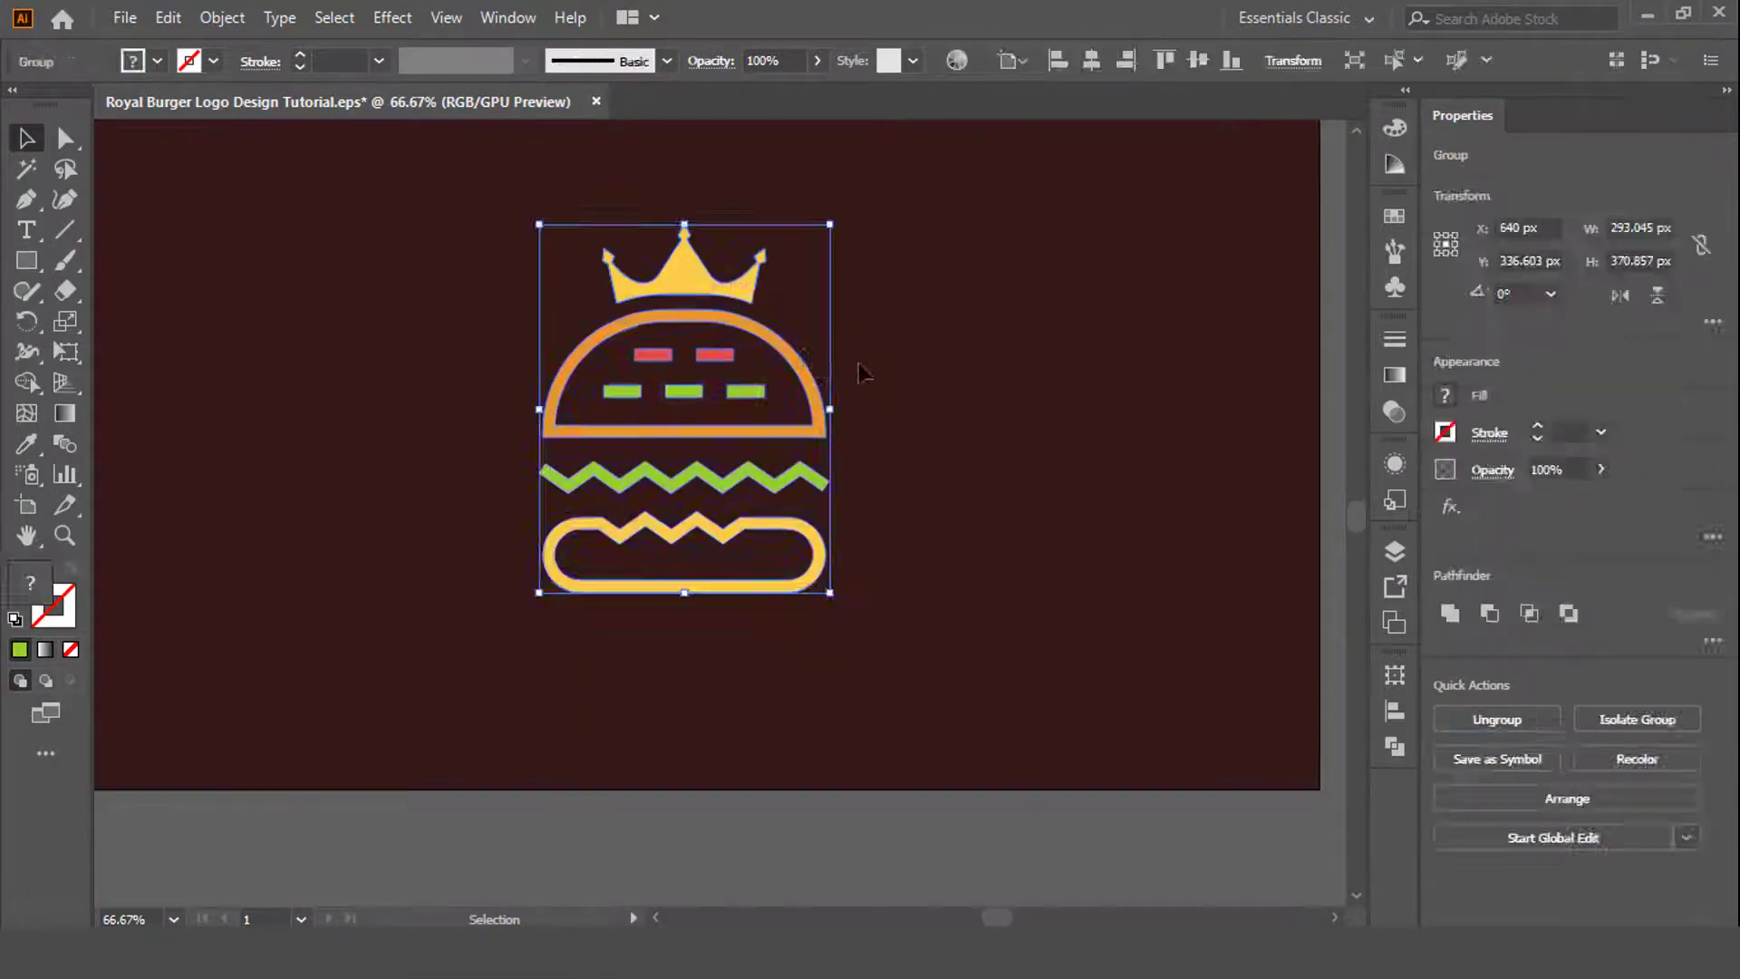
click(897, 408)
click(538, 666)
Fill the ROYAL BURGER text white.
key(Escape)
drag(630, 681, 956, 717)
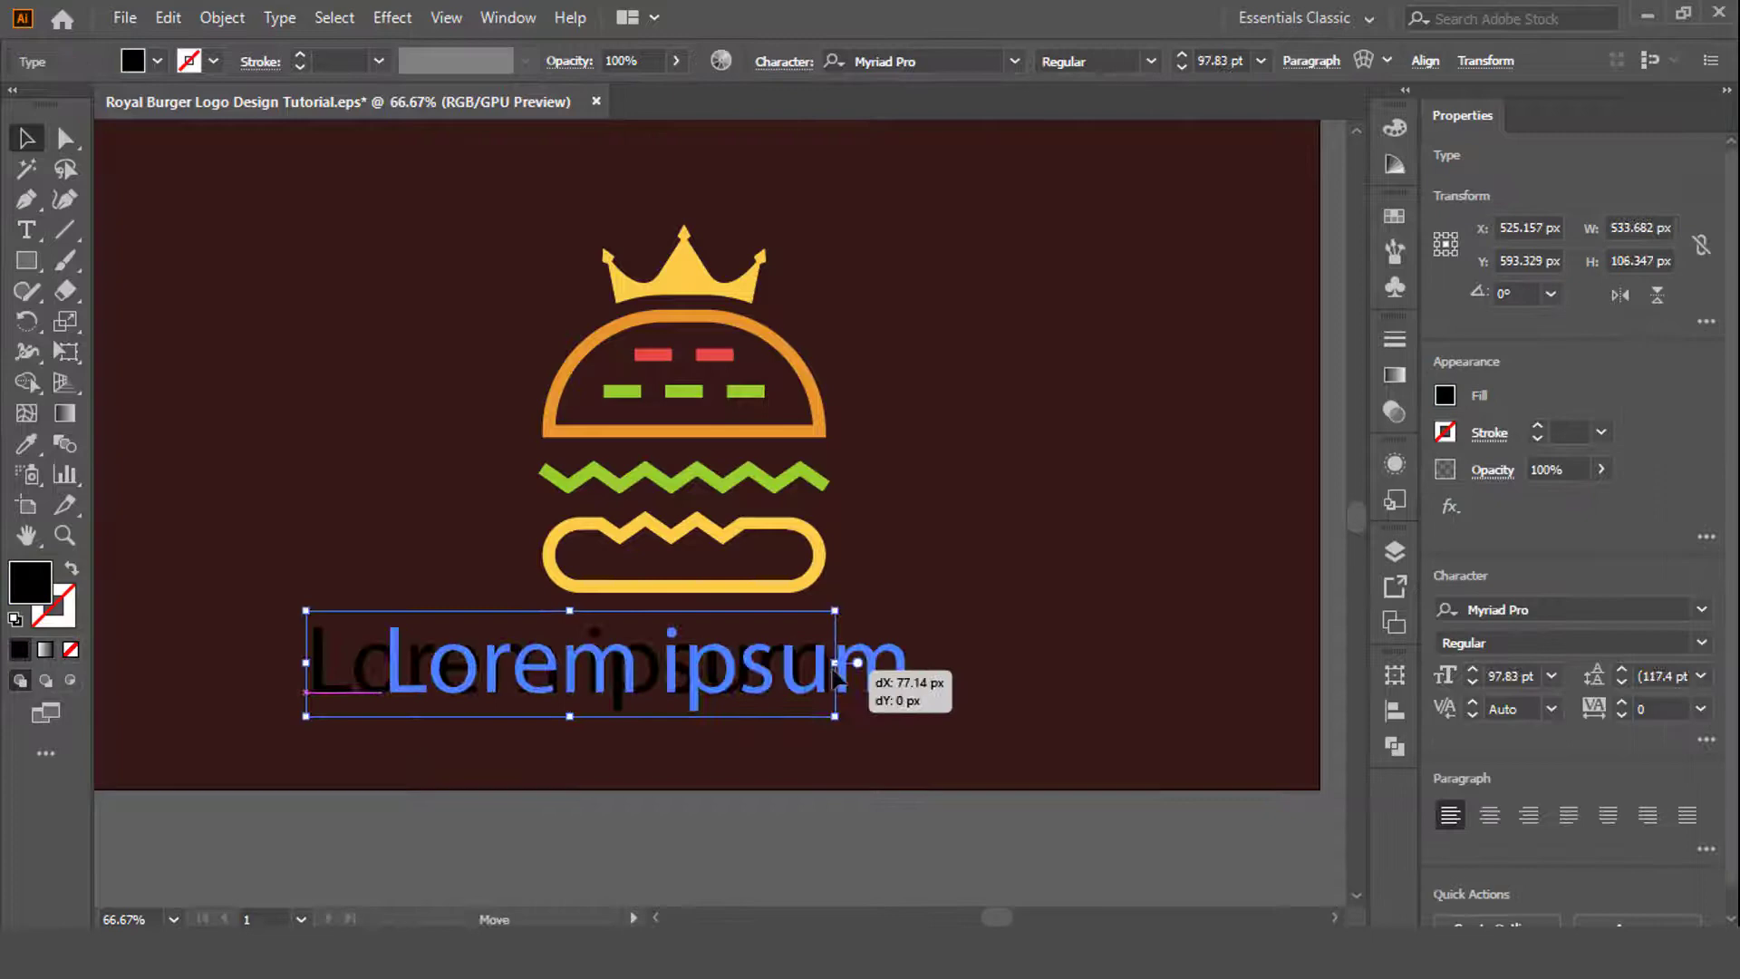
click(157, 60)
click(51, 104)
text(ROYAL BURGER)
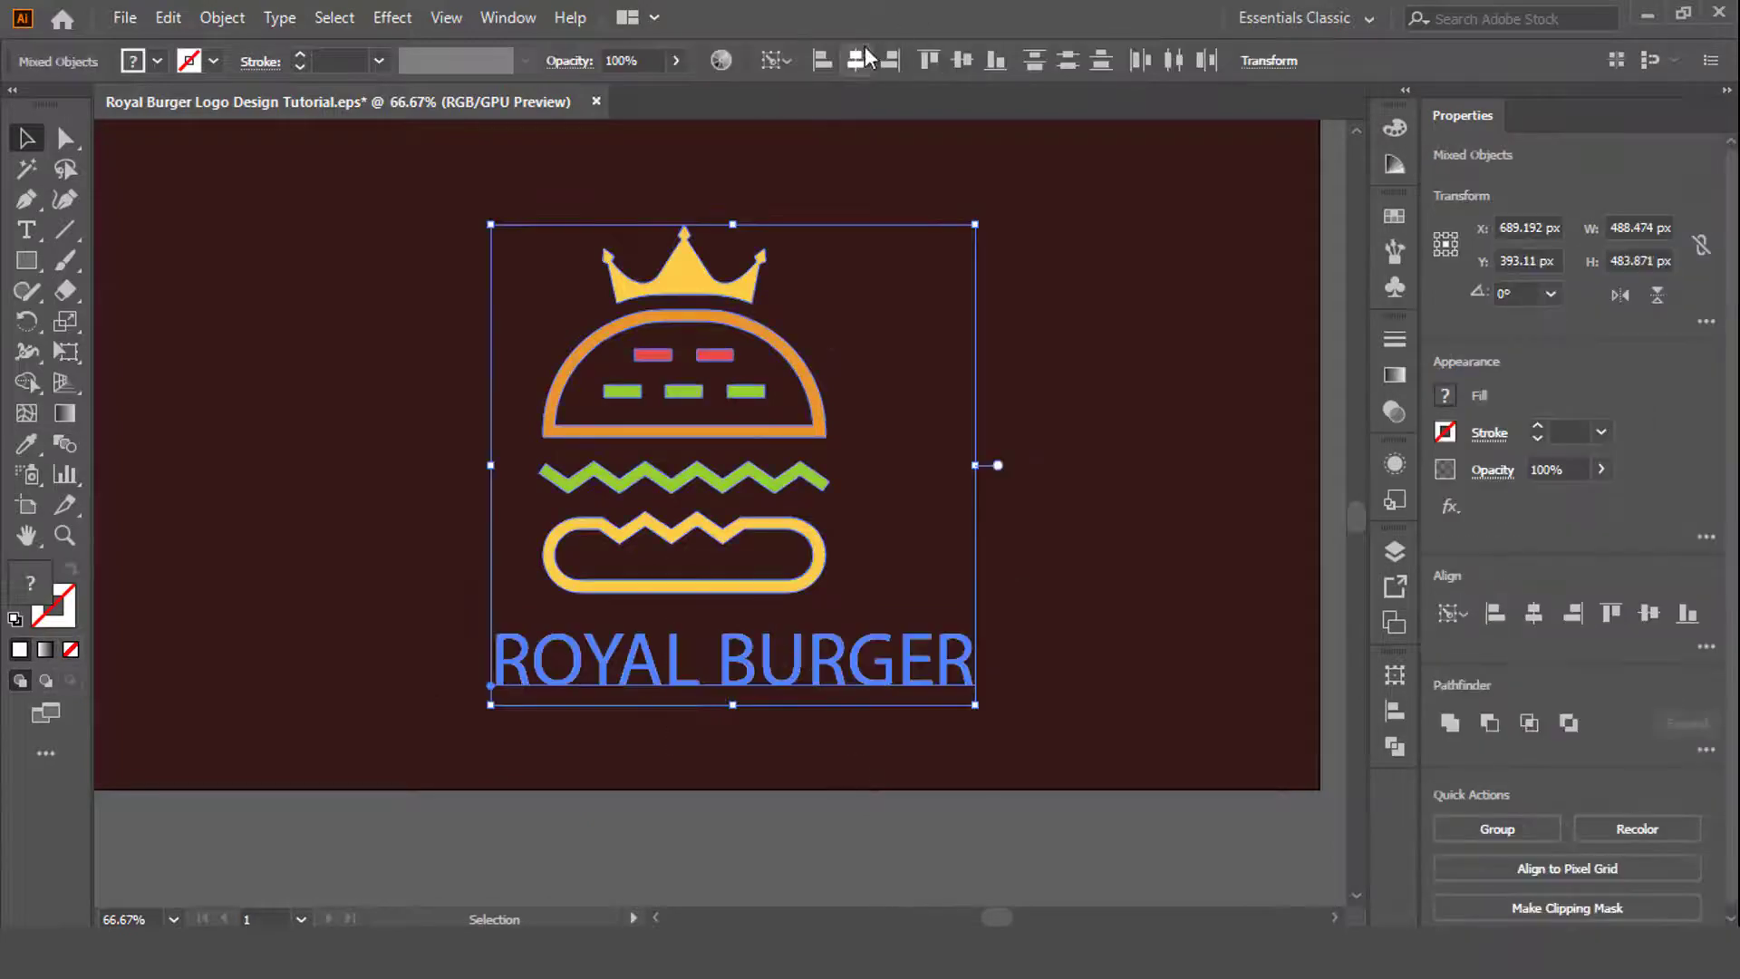
Browse the font list and expand the Bellota family for the title.
click(1014, 60)
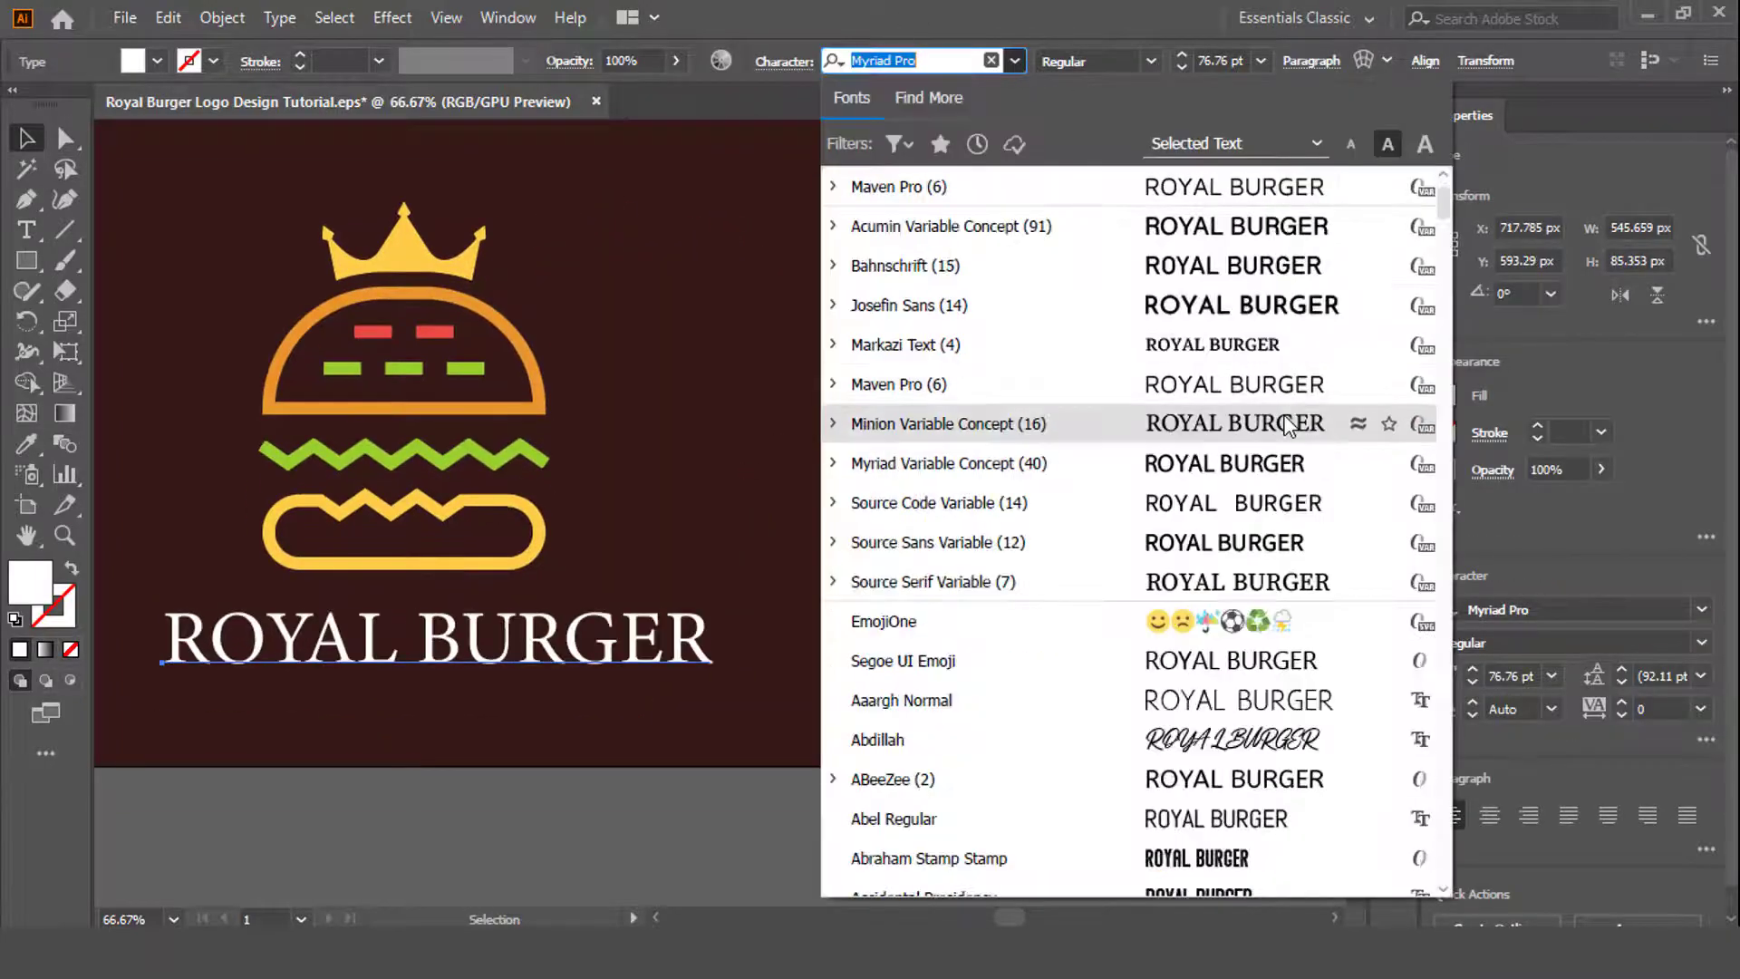
scroll(1291, 572, down, 3)
scroll(1301, 687, down, 3)
scroll(1298, 673, down, 3)
scroll(1260, 673, down, 3)
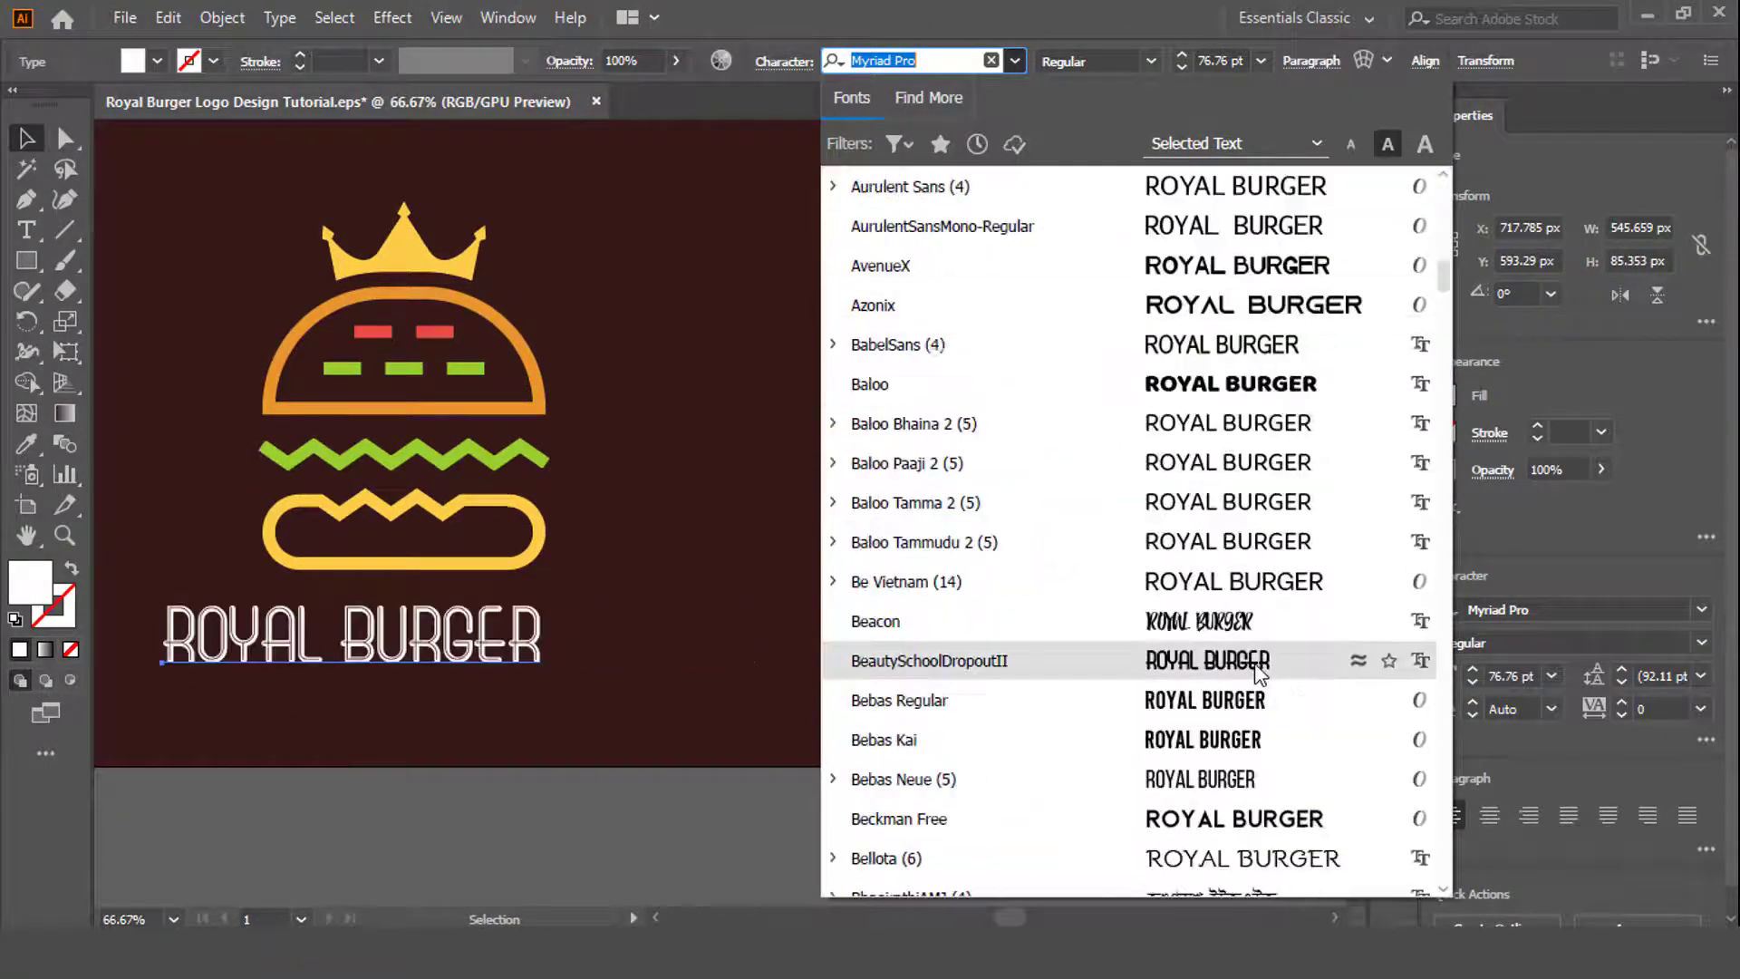
scroll(1270, 653, down, 3)
scroll(1289, 640, down, 1)
click(835, 502)
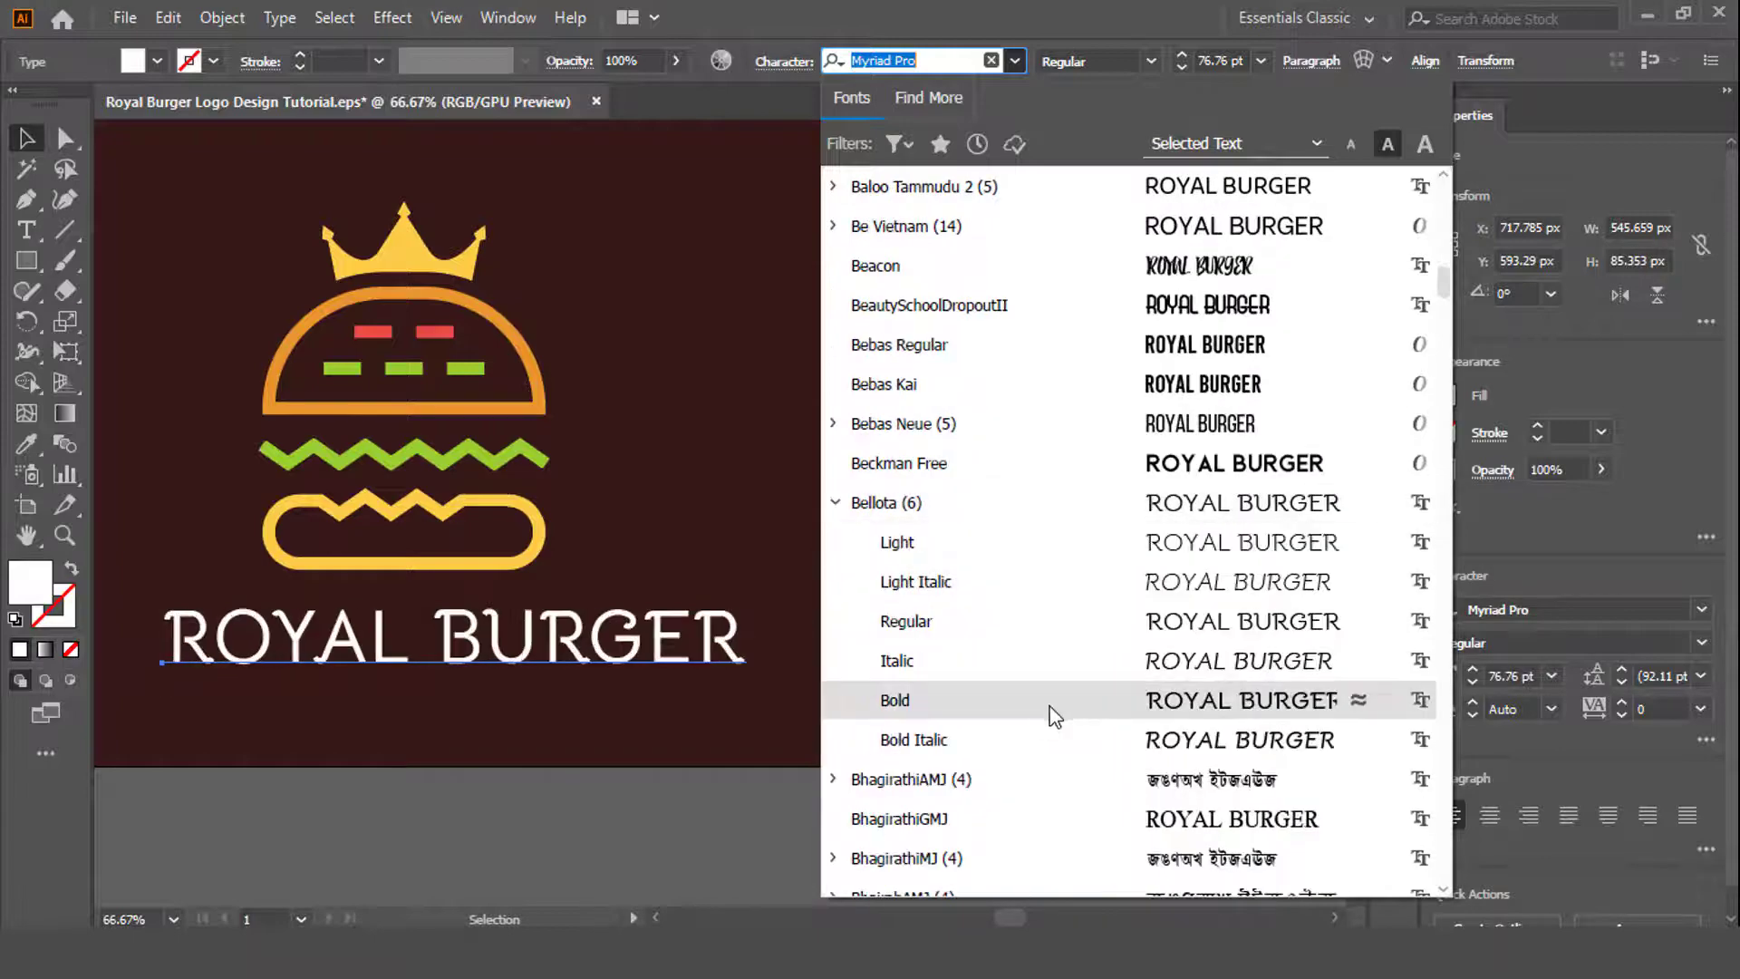
scroll(1049, 714, down, 3)
scroll(1088, 714, down, 5)
scroll(1197, 718, down, 5)
scroll(1294, 720, down, 5)
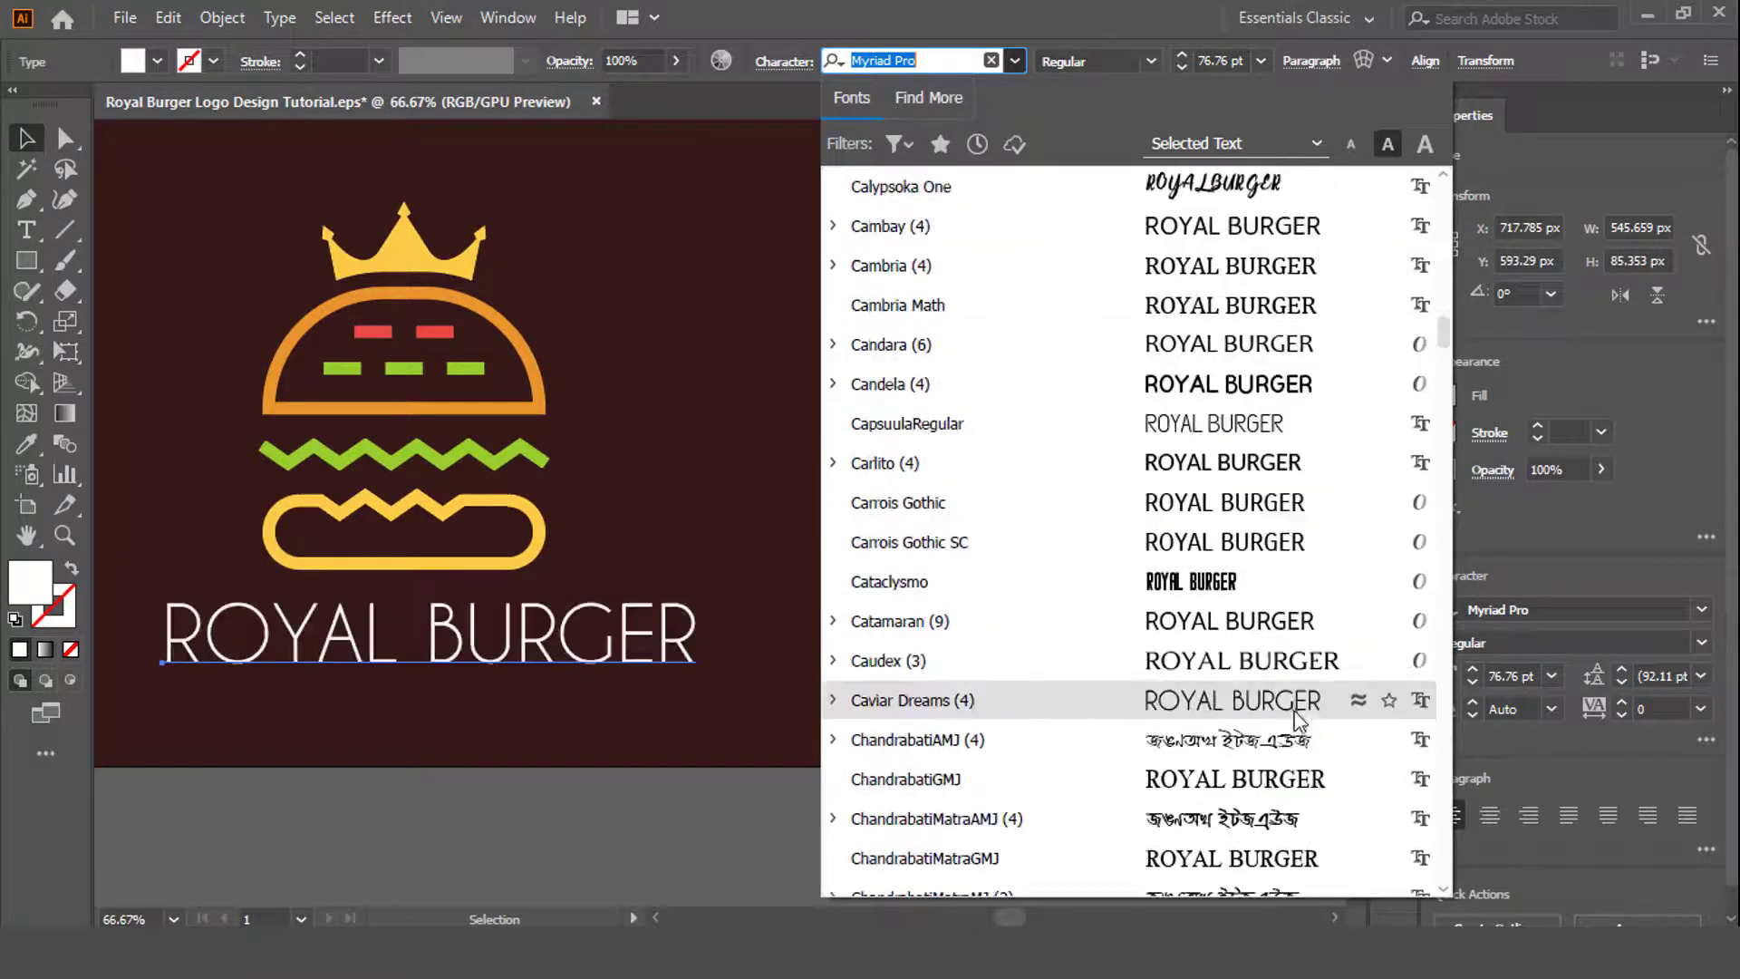